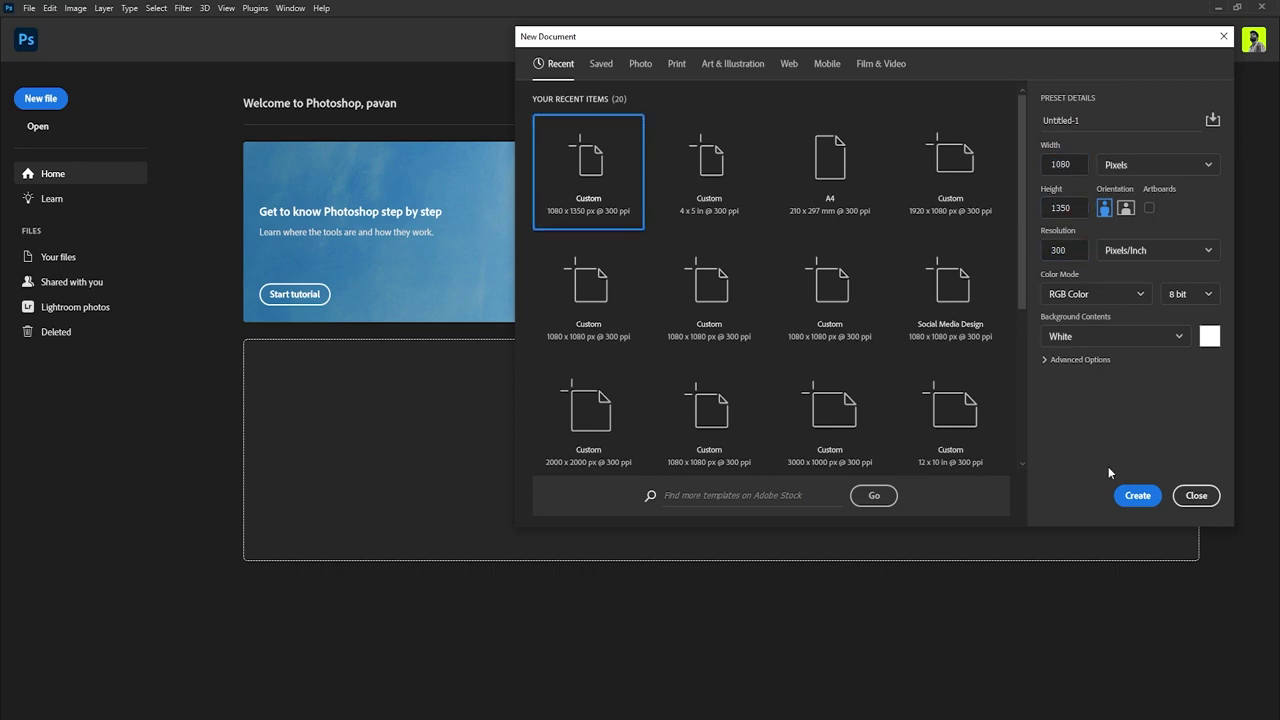
# Step: Create the blank 1080 × 1350 px, 300 ppi portrait document
pyautogui.click(1134, 497)
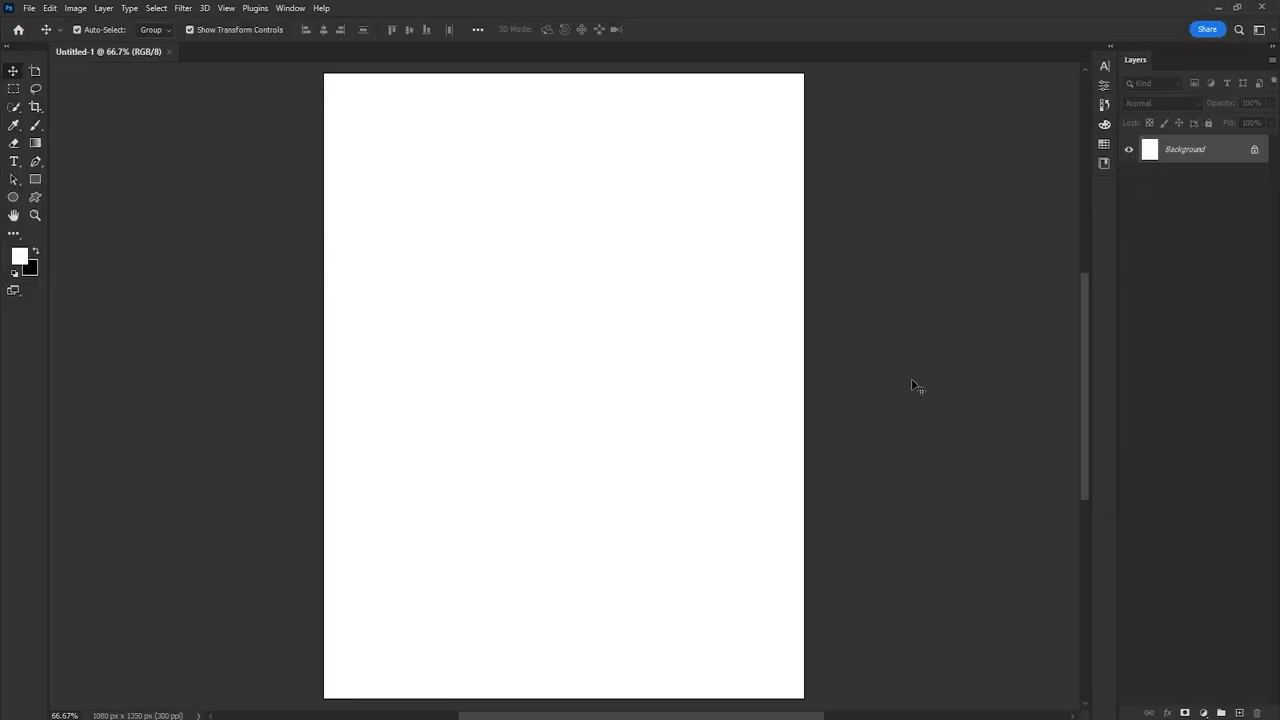
pyautogui.hotkey('alt', 'Tab')
# Step: Place the race-car photo on the canvas, commit it and zoom in on the car
pyautogui.moveTo(249, 177)
pyautogui.mouseDown()
pyautogui.moveTo(284, 288)
pyautogui.moveTo(314, 700)
pyautogui.moveTo(494, 281)
pyautogui.mouseUp()
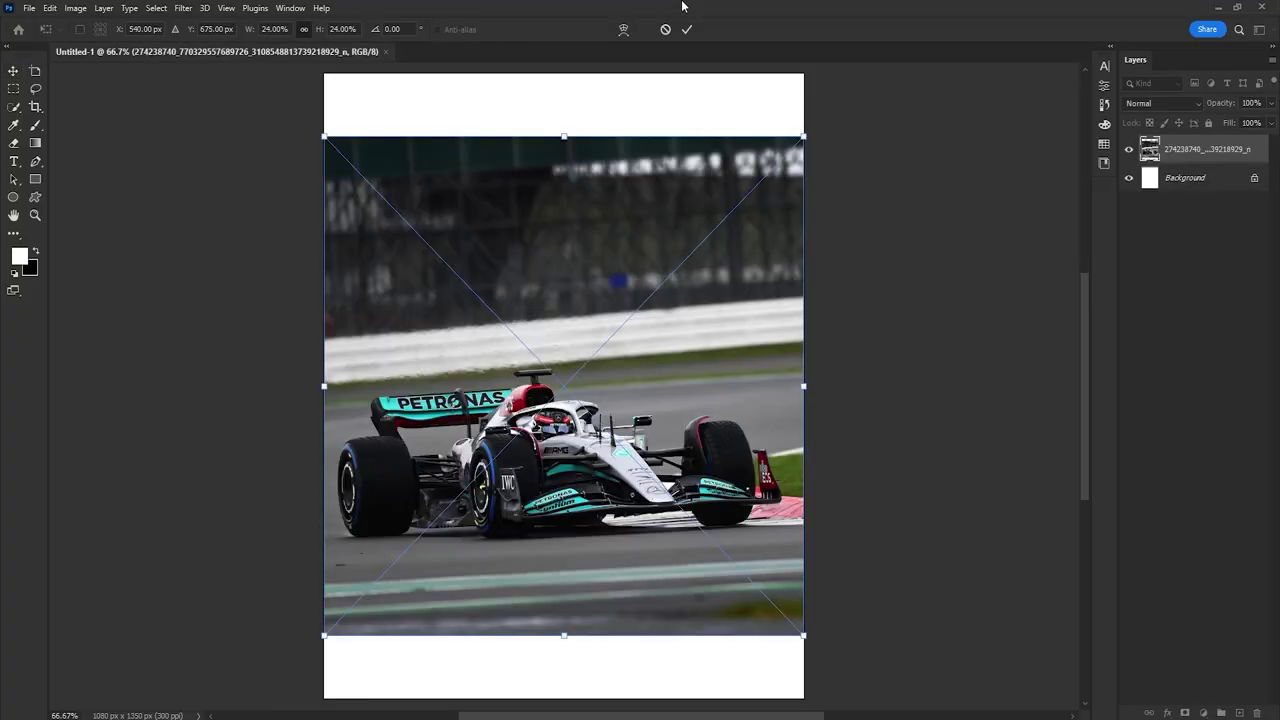
pyautogui.click(686, 32)
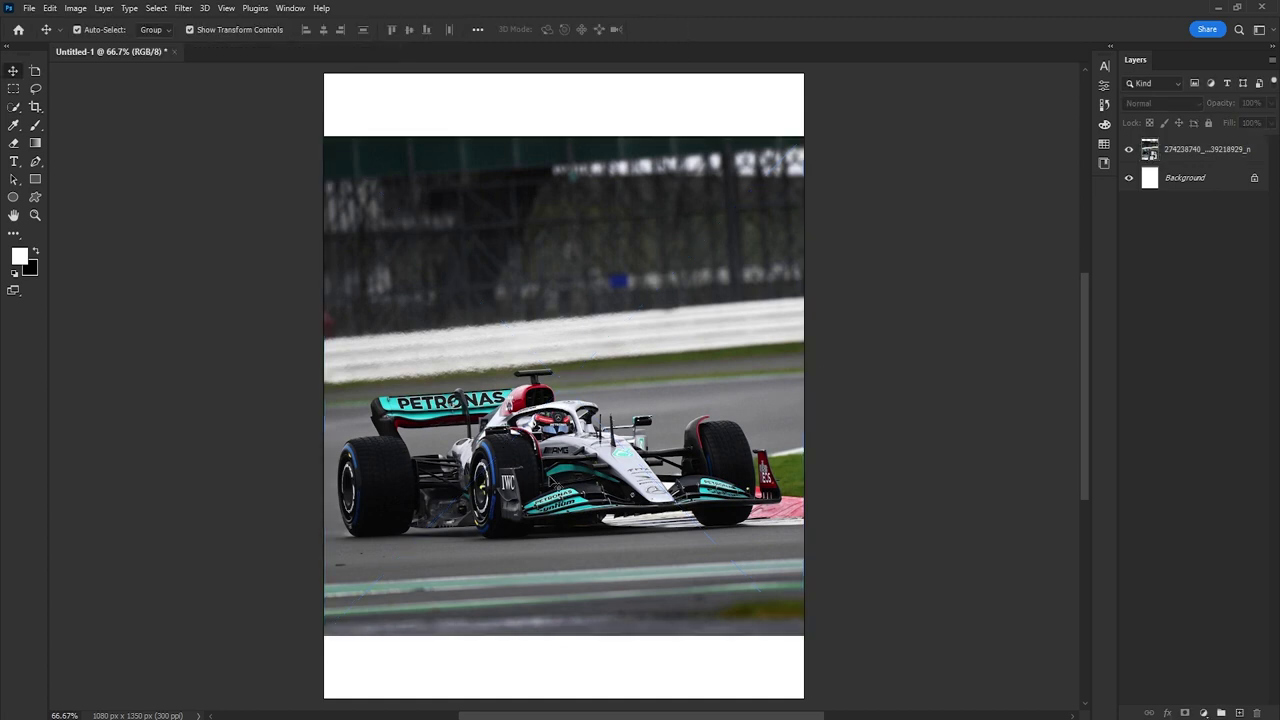
pyautogui.hotkey('ctrl', '+')
pyautogui.hotkey('ctrl', '+')
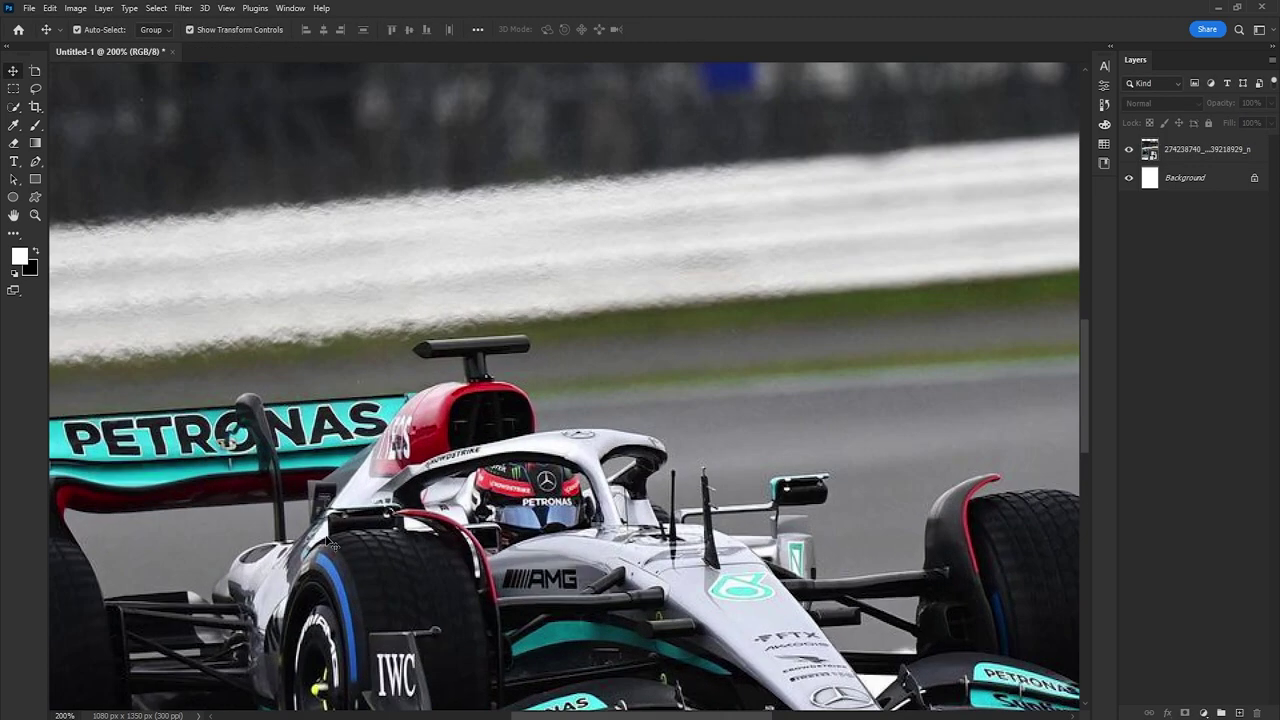
pyautogui.press('b')
pyautogui.moveTo(425, 503); pyautogui.dragTo(422, 501)
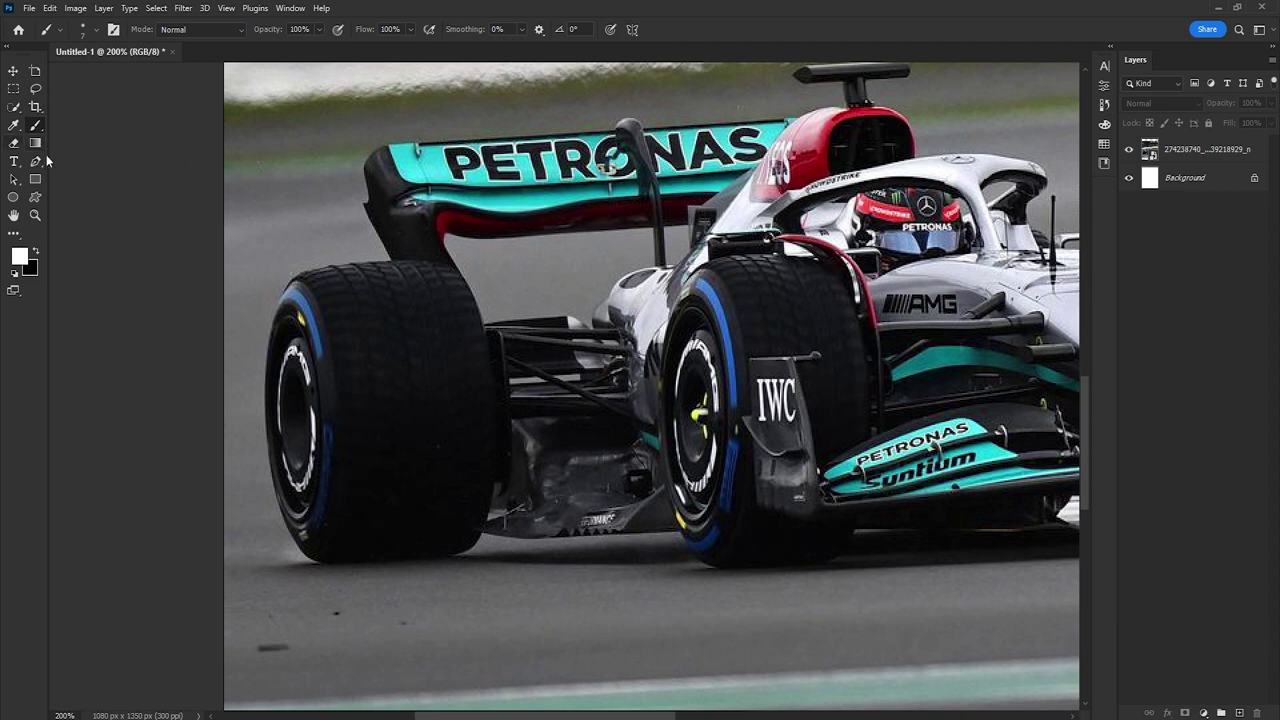
# Step: Trace a pen path along the rear wing, airbox and T-wing
pyautogui.click(34, 163)
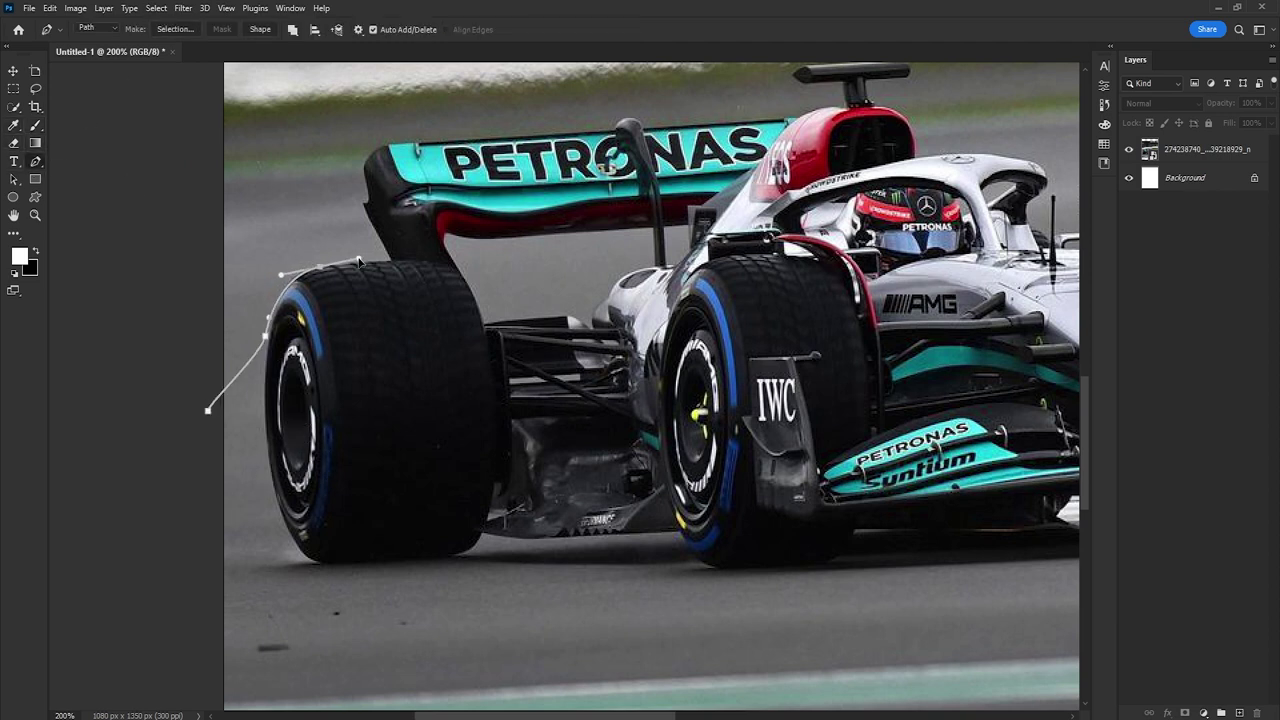
pyautogui.hotkey('ctrl', '+')
pyautogui.scroll(2, 405, 260)
pyautogui.hscroll(5, 500, 285)
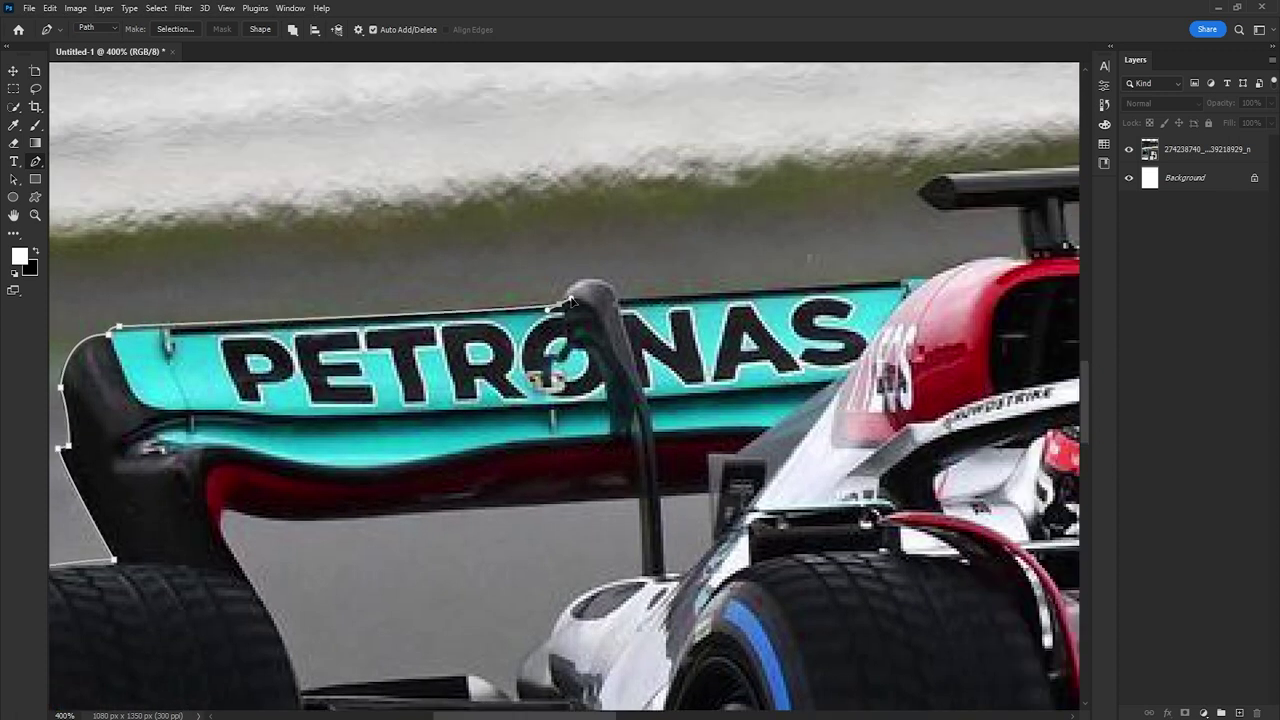
pyautogui.hscroll(3, 572, 311)
pyautogui.click(757, 342)
pyautogui.hscroll(6, 600, 380)
pyautogui.click(532, 390)
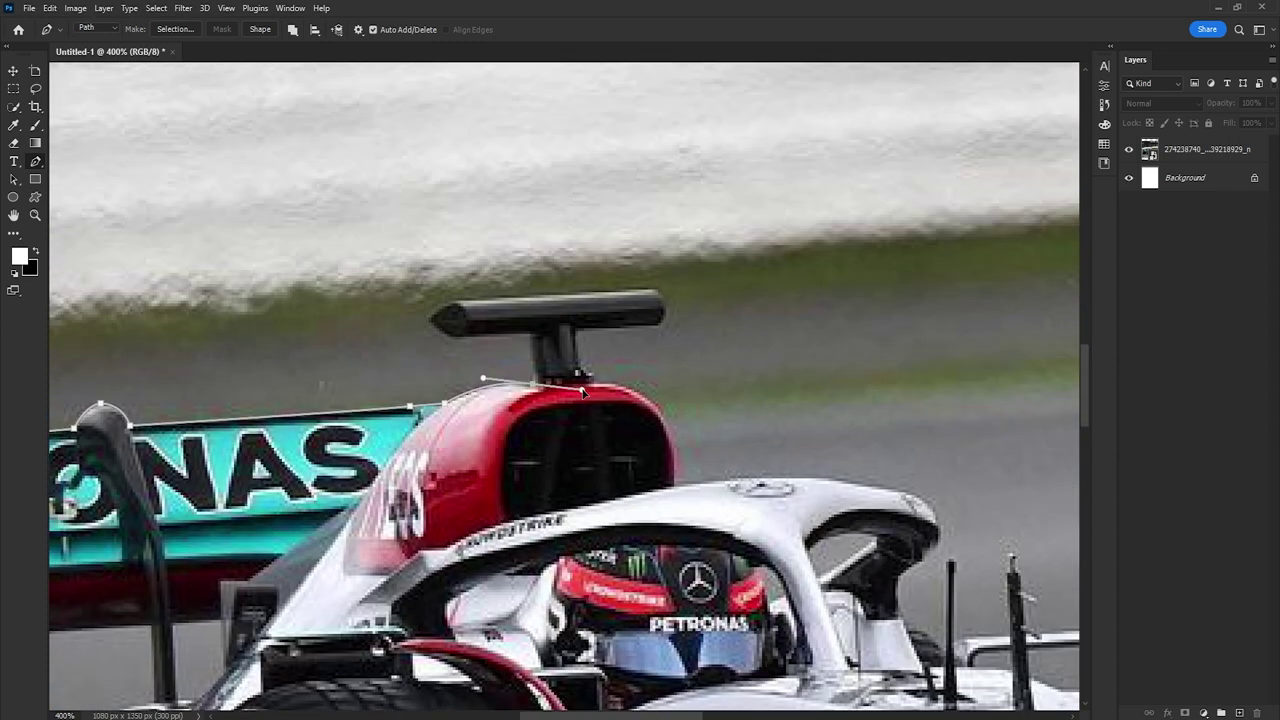
pyautogui.click(532, 345)
pyautogui.click(390, 405)
pyautogui.click(352, 388)
pyautogui.click(379, 371)
# Step: Continue the car outline forward along the front wheel's red fin to its tip
pyautogui.hscroll(5, 400, 380)
pyautogui.scroll(1, 400, 380)
pyautogui.scroll(-1, 375, 515)
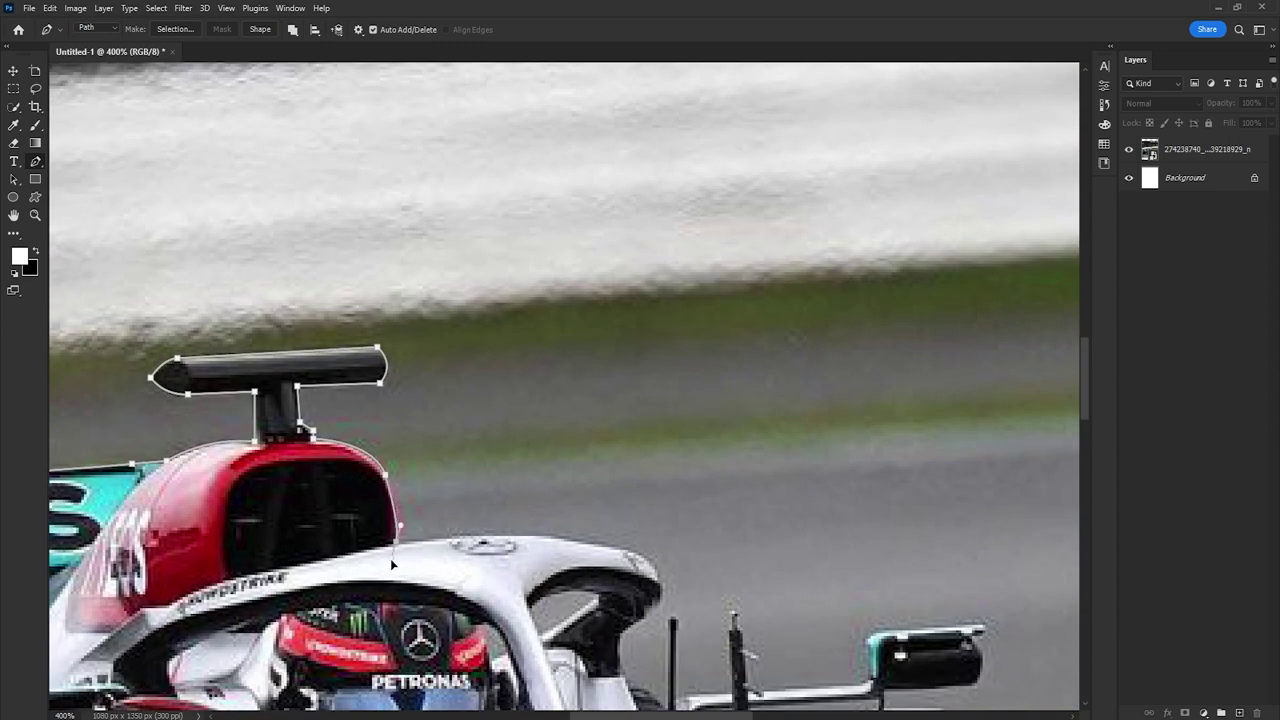
pyautogui.hscroll(4, 390, 558)
pyautogui.scroll(-2, 420, 520)
pyautogui.scroll(-3, 462, 474)
pyautogui.hscroll(3, 462, 474)
pyautogui.scroll(-3, 386, 272)
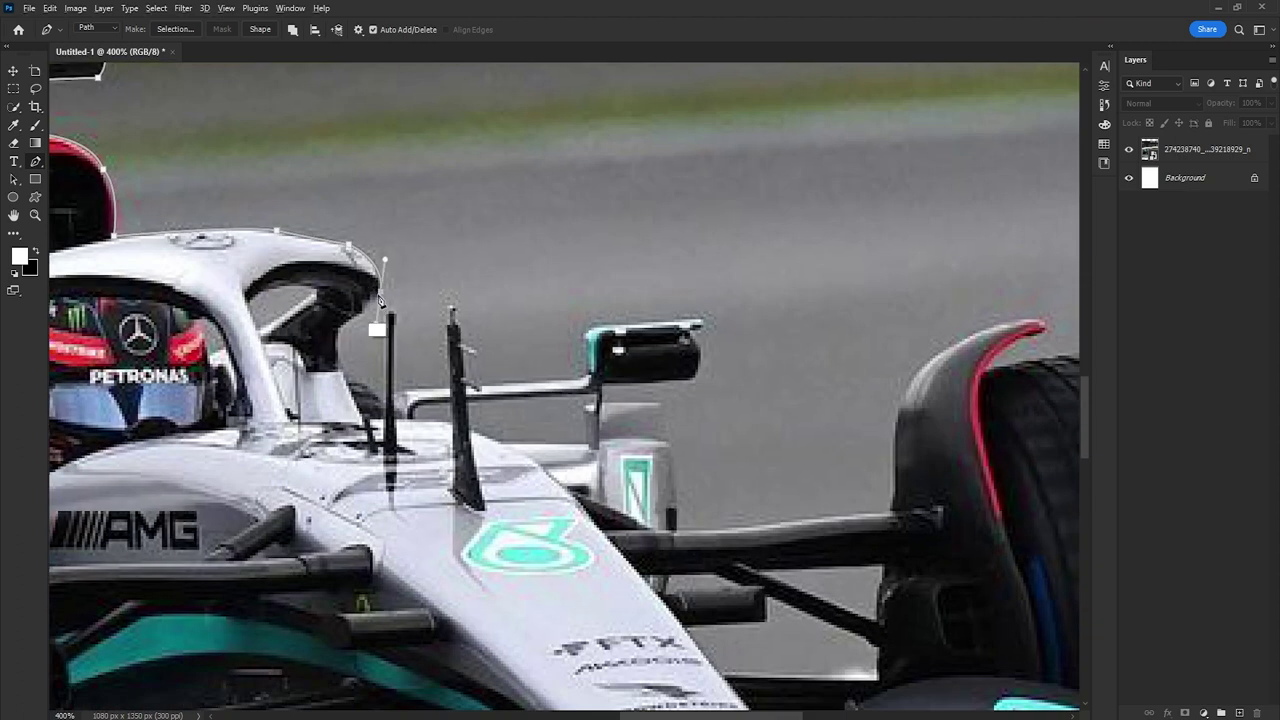
pyautogui.scroll(-3, 379, 298)
pyautogui.scroll(2, 379, 298)
pyautogui.scroll(3, 409, 347)
pyautogui.hscroll(3, 409, 347)
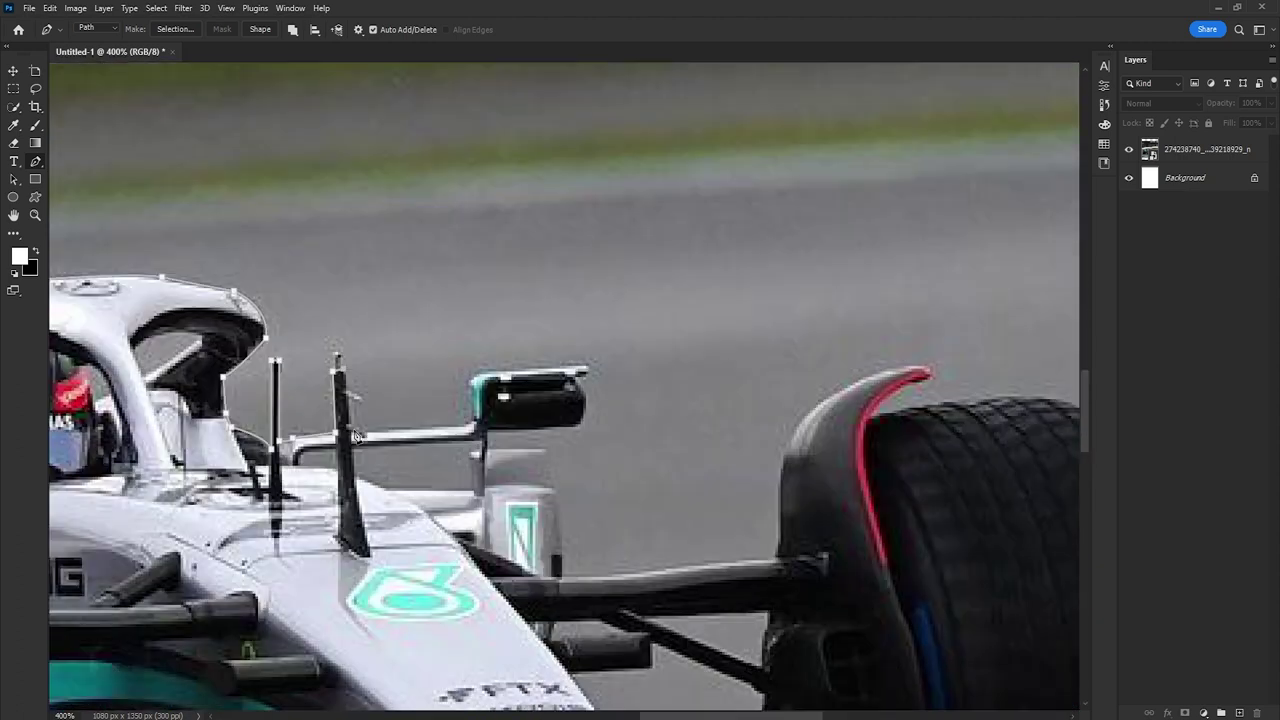
pyautogui.hscroll(2, 410, 350)
pyautogui.scroll(3, 410, 352)
pyautogui.hscroll(3, 410, 352)
pyautogui.scroll(-4, 413, 360)
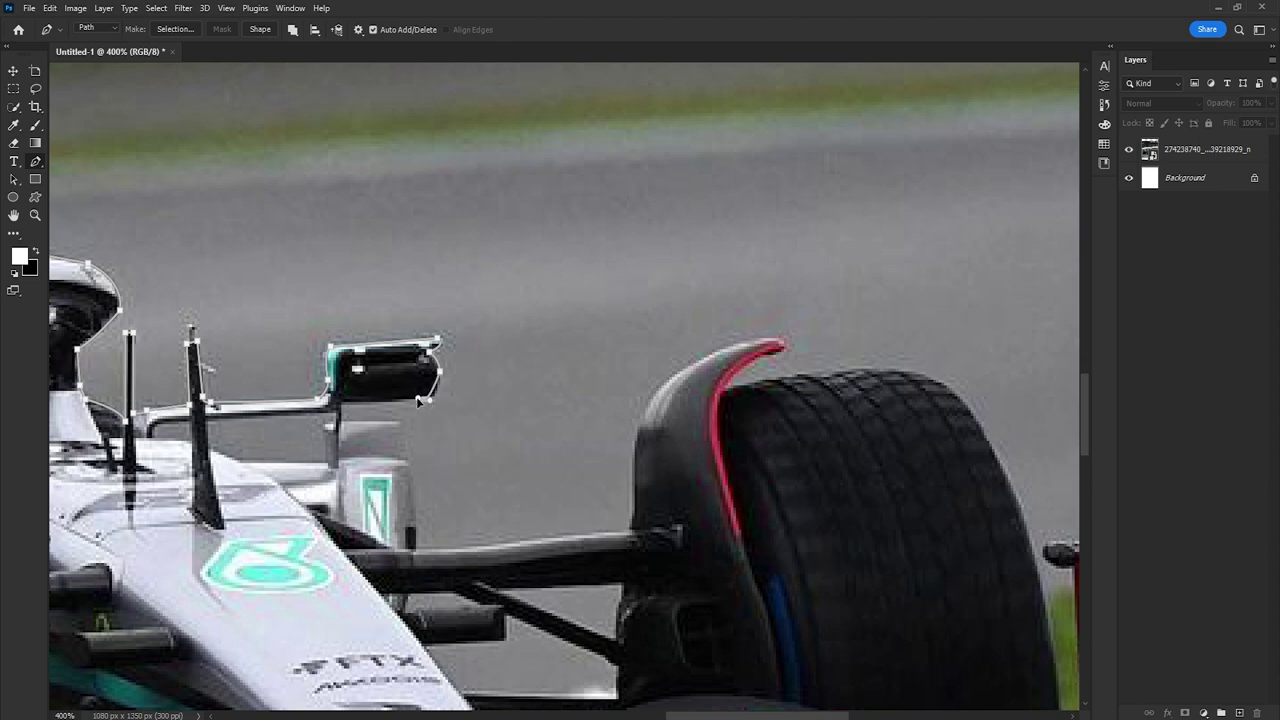
pyautogui.scroll(-4, 420, 400)
pyautogui.hscroll(3, 394, 356)
pyautogui.scroll(4, 400, 358)
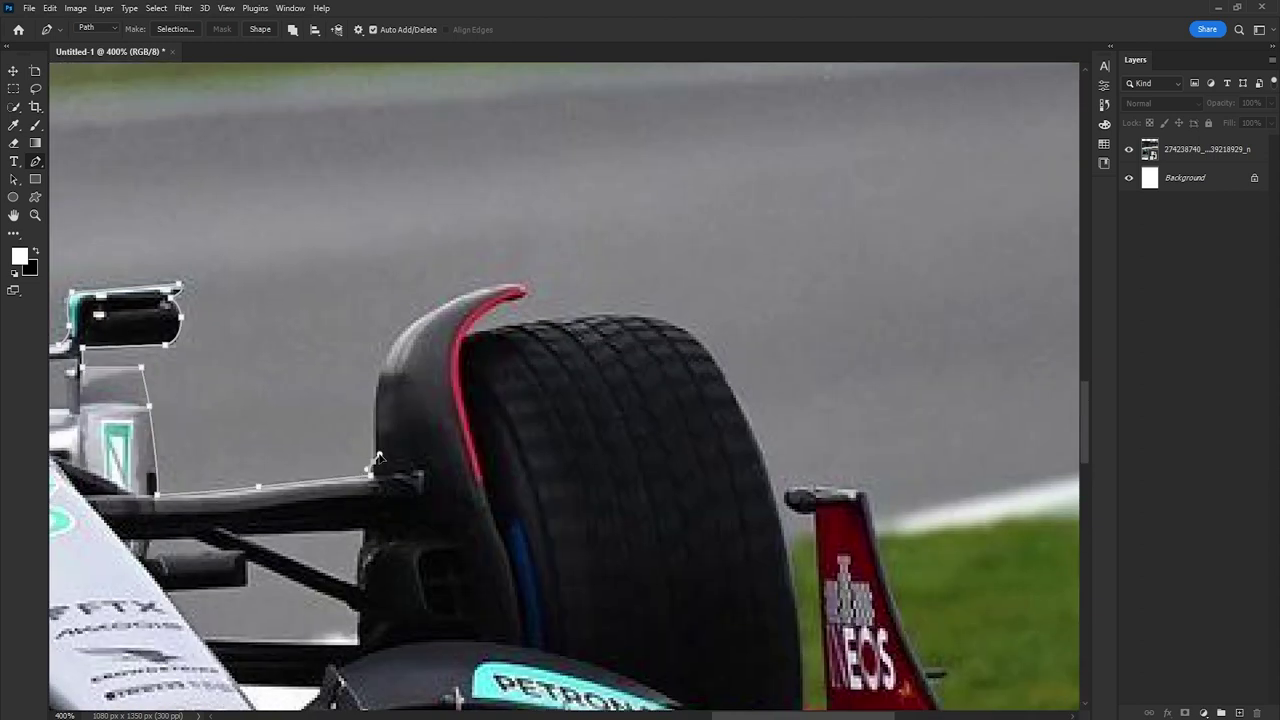
pyautogui.click(350, 422)
pyautogui.click(482, 356)
pyautogui.click(430, 400)
pyautogui.scroll(-2, 524, 403)
pyautogui.hscroll(2, 524, 403)
pyautogui.scroll(-2, 600, 410)
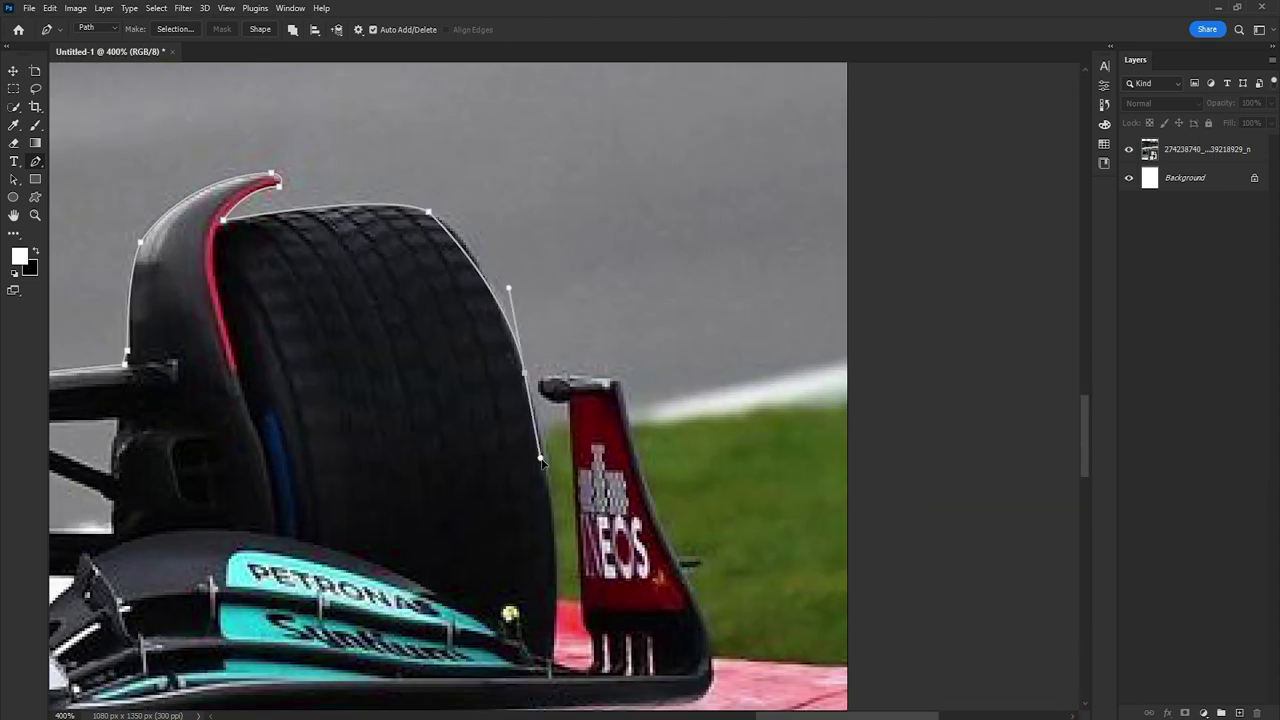
pyautogui.scroll(-5, 869, 429)
# Step: Mask out the gap under the rear wing
pyautogui.hotkey('ctrl', '1')
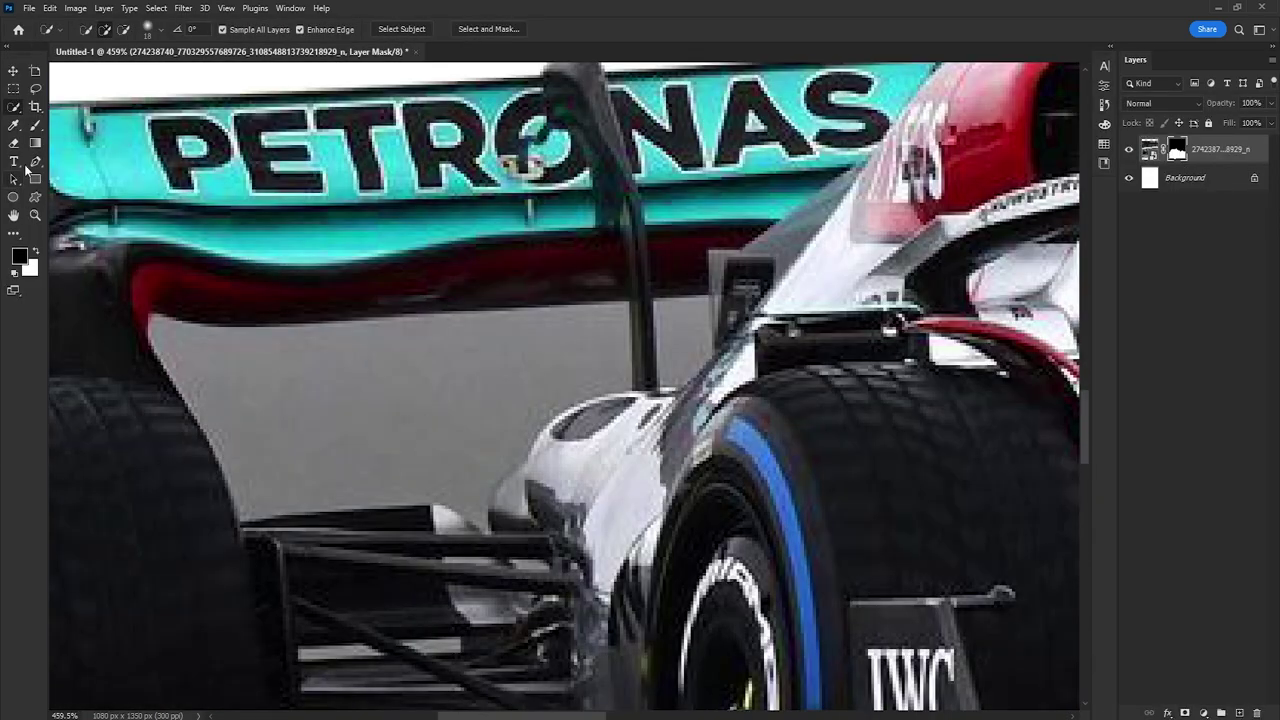
pyautogui.click(34, 162)
pyautogui.click(205, 322)
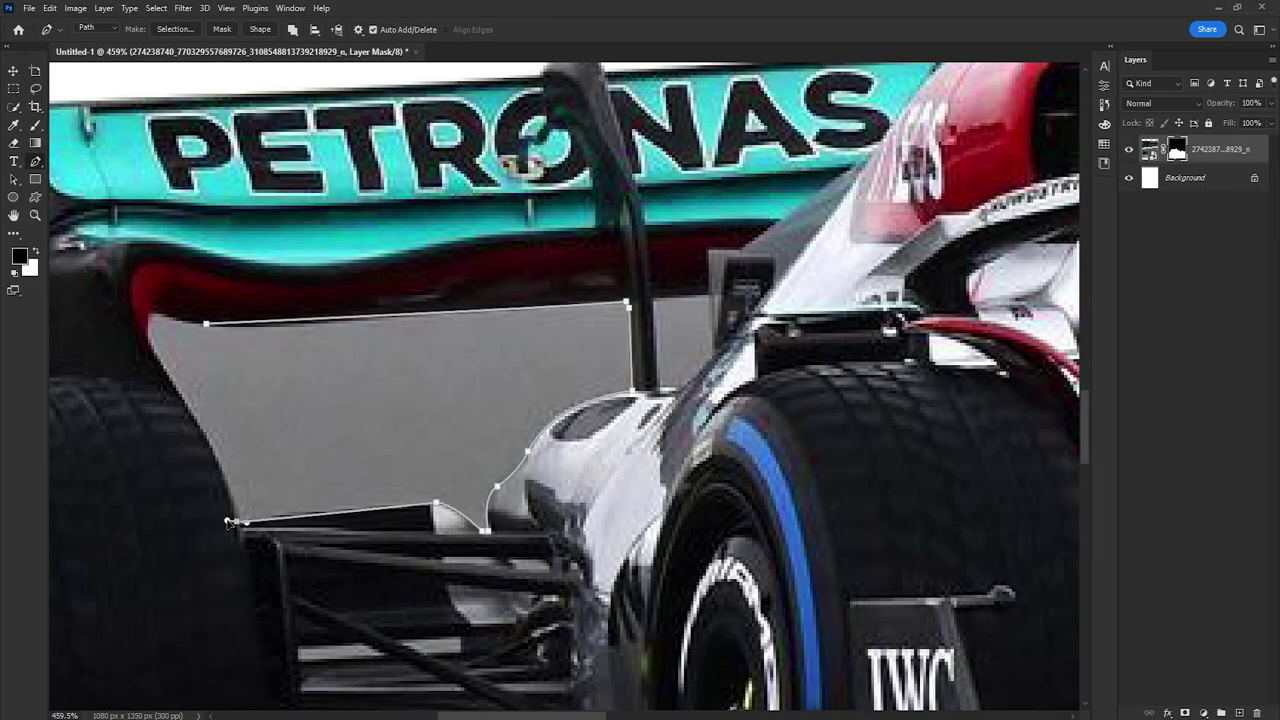
pyautogui.hotkey('ctrl', 'Return')
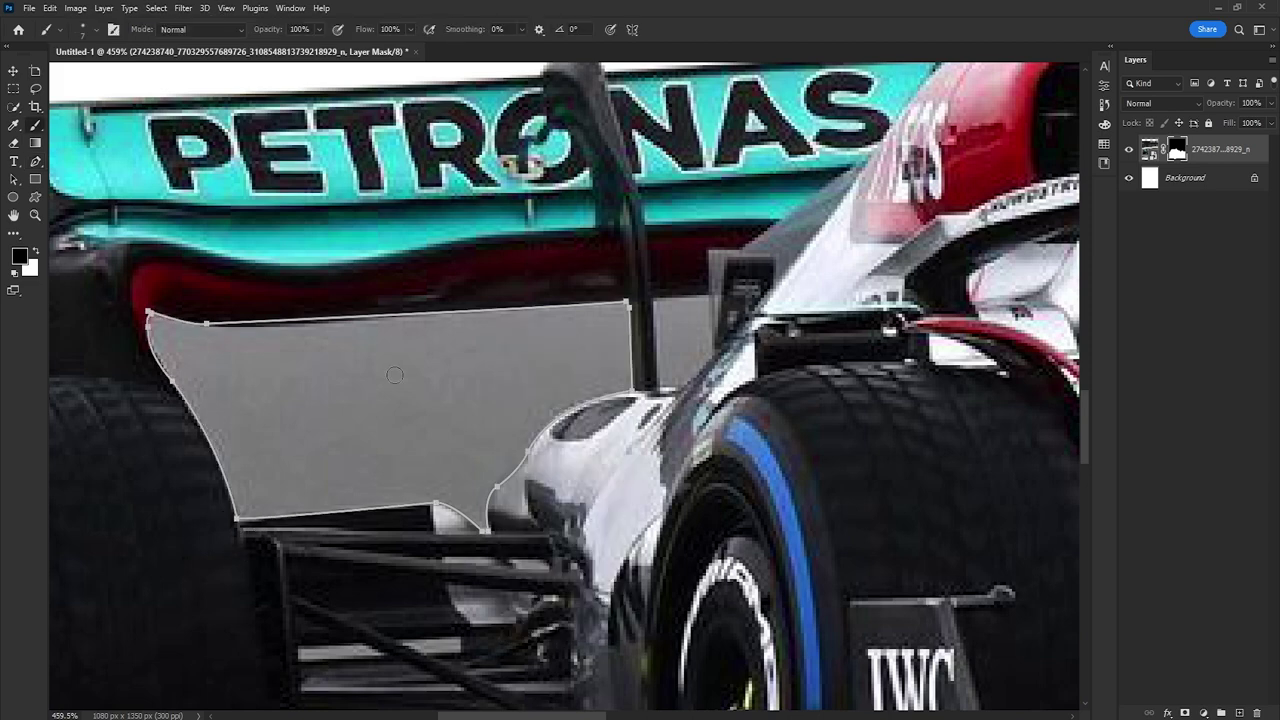
pyautogui.hotkey('alt', 'BackSpace')
pyautogui.scroll(-2, 640, 400)
pyautogui.click(13, 90)
pyautogui.scroll(3, 333, 416)
# Step: Remove the suspension-arm gap from the mask and brush away leftover background
pyautogui.press('p')
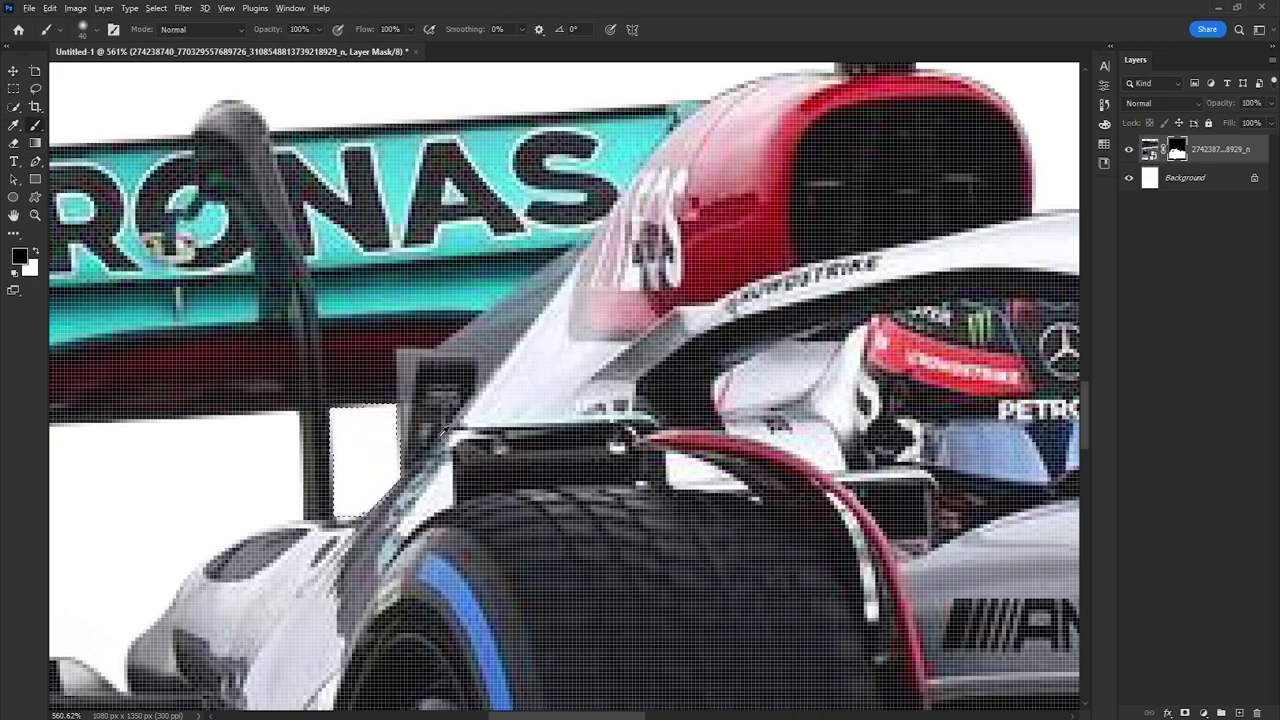
pyautogui.scroll(-5, 425, 331)
pyautogui.click(443, 346)
pyautogui.click(586, 410)
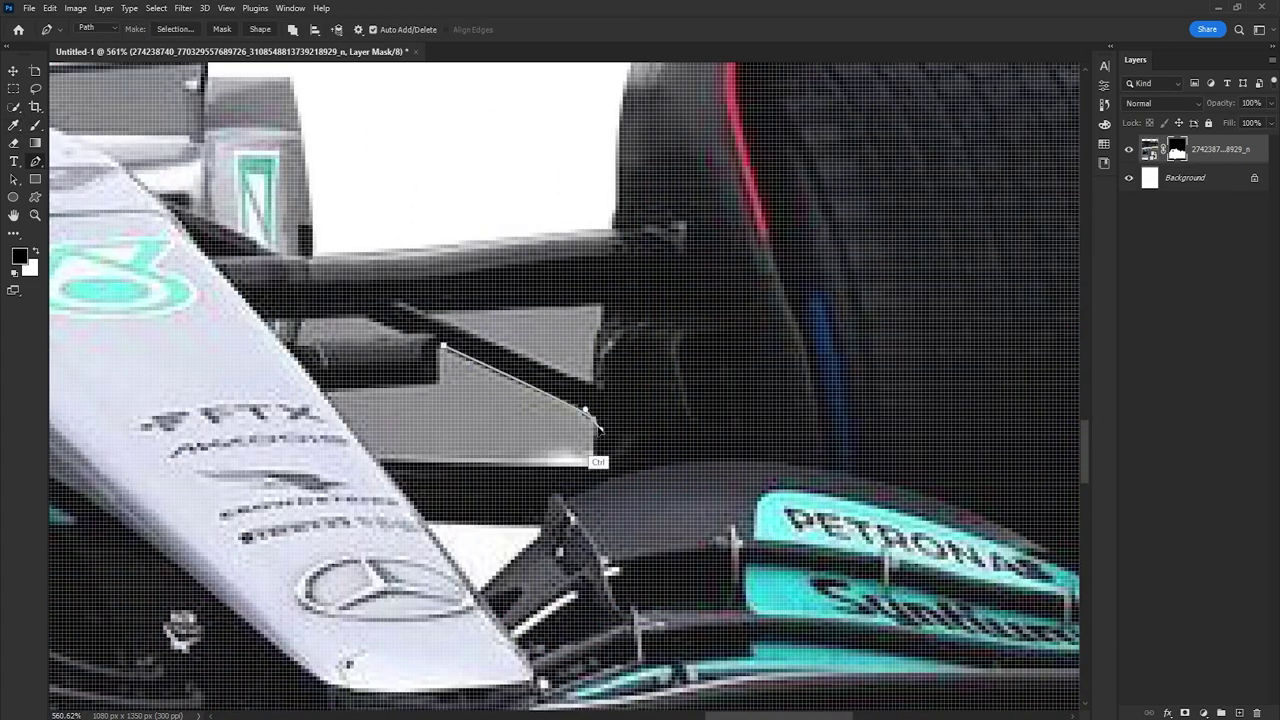
pyautogui.click(445, 352)
pyautogui.rightClick(445, 352)
pyautogui.press('Return')
pyautogui.hotkey('ctrl', 'BackSpace')
pyautogui.press('b')
pyautogui.moveTo(540, 455); pyautogui.dragTo(665, 590)
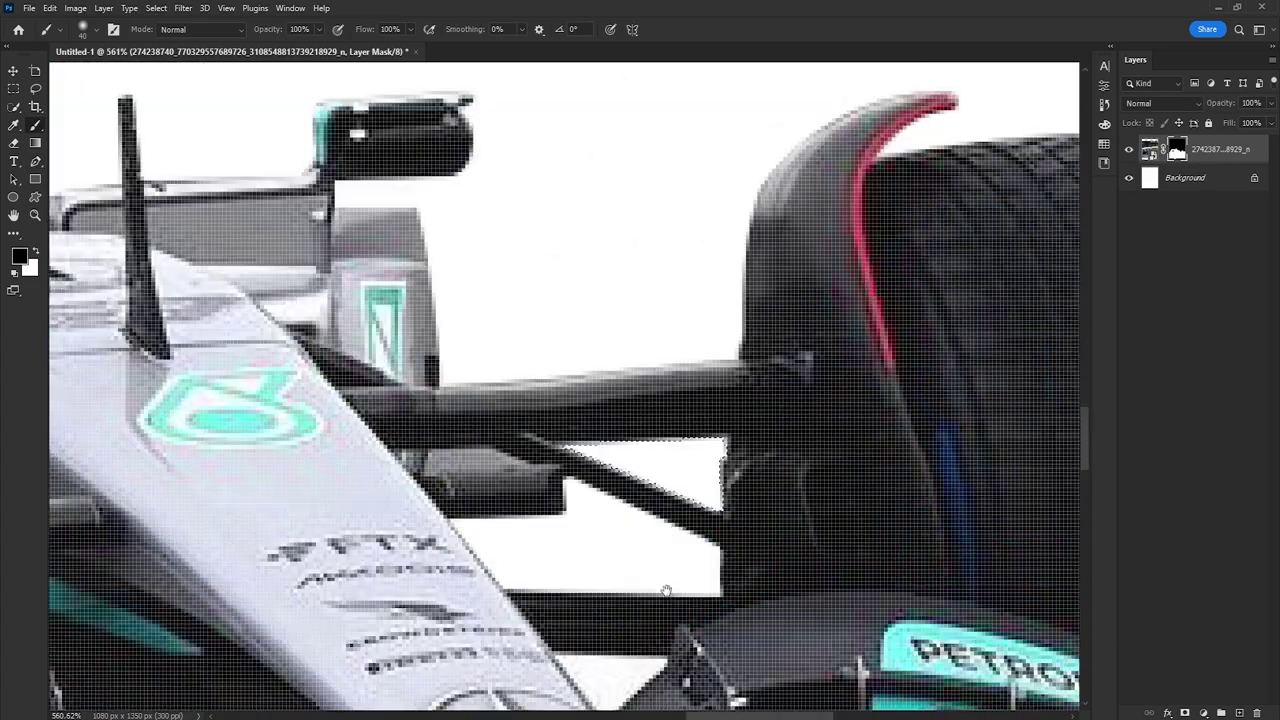
# Step: Mask out the background around the rear wheel
pyautogui.press('p')
pyautogui.scroll(2, 545, 340)
pyautogui.hscroll(-4, 545, 340)
pyautogui.rightClick(522, 343)
pyautogui.press('Return')
pyautogui.hotkey('ctrl', '0')
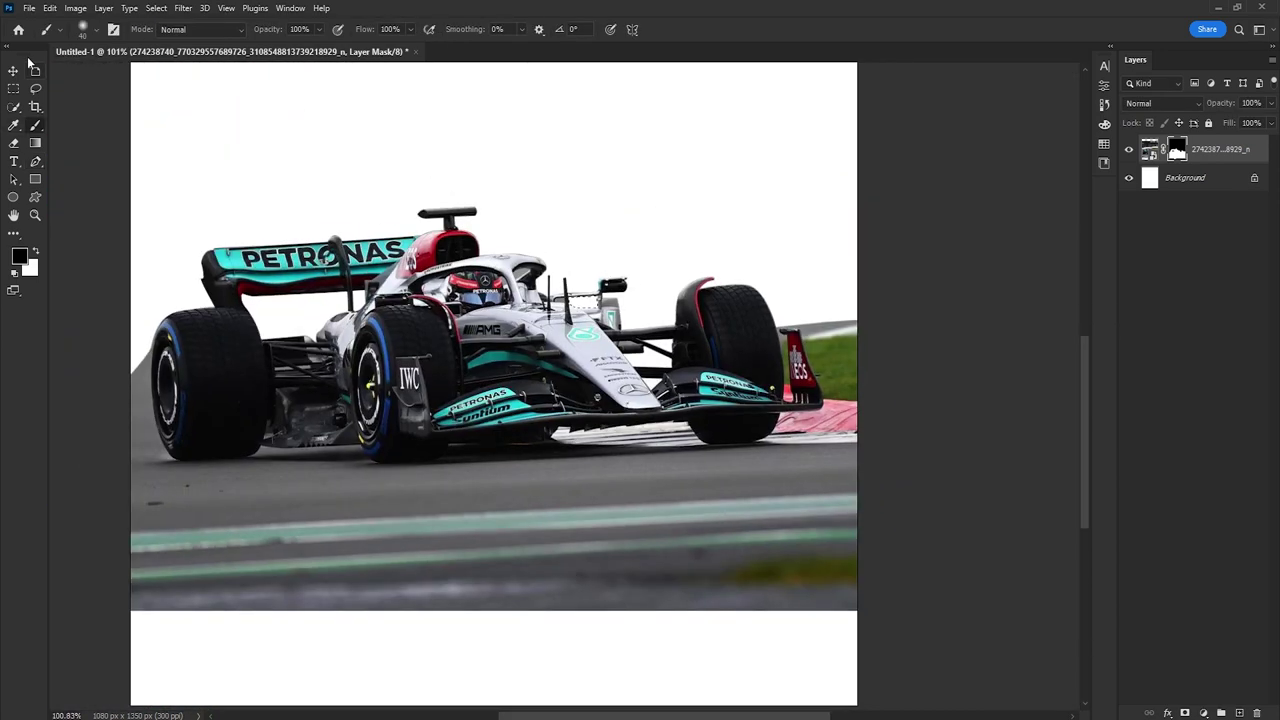
pyautogui.scroll(3, 203, 598)
pyautogui.scroll(3, 203, 598)
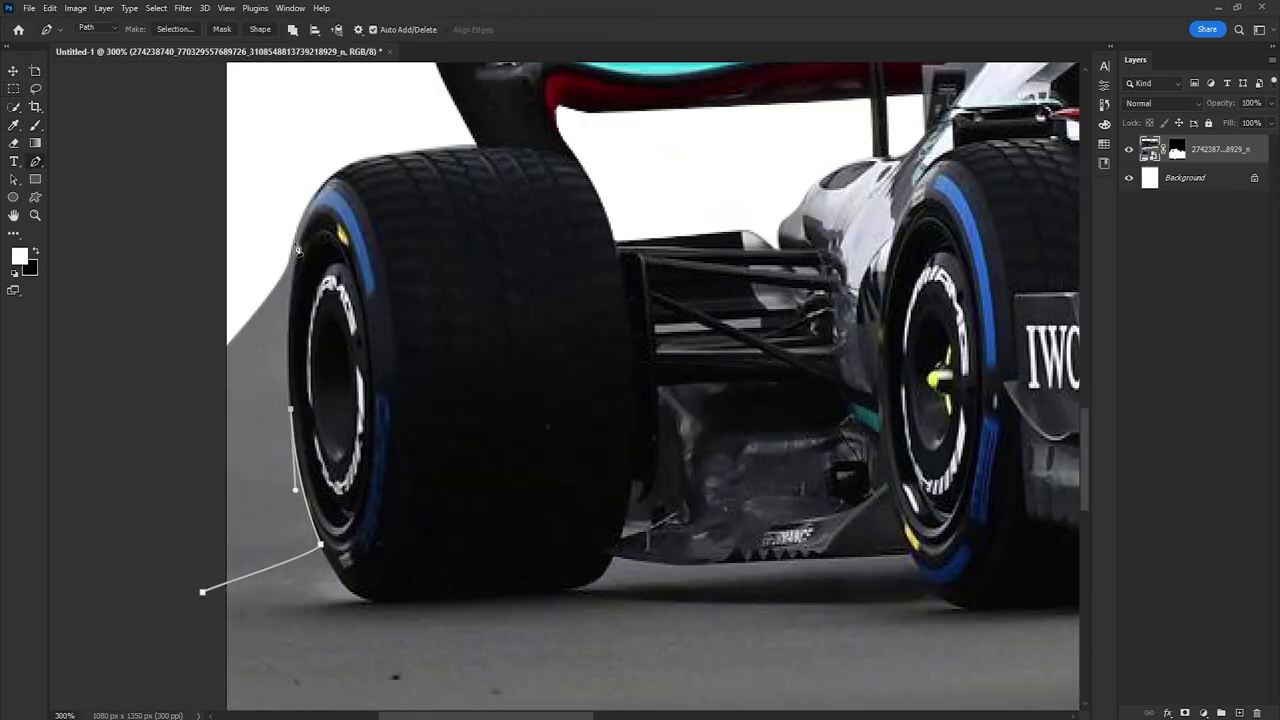
pyautogui.click(149, 449)
pyautogui.hotkey('ctrl', 'Return')
pyautogui.hotkey('ctrl', 'BackSpace')
pyautogui.scroll(-5, 663, 267)
# Step: Mask out the grass and track area on the right side
pyautogui.press('x')
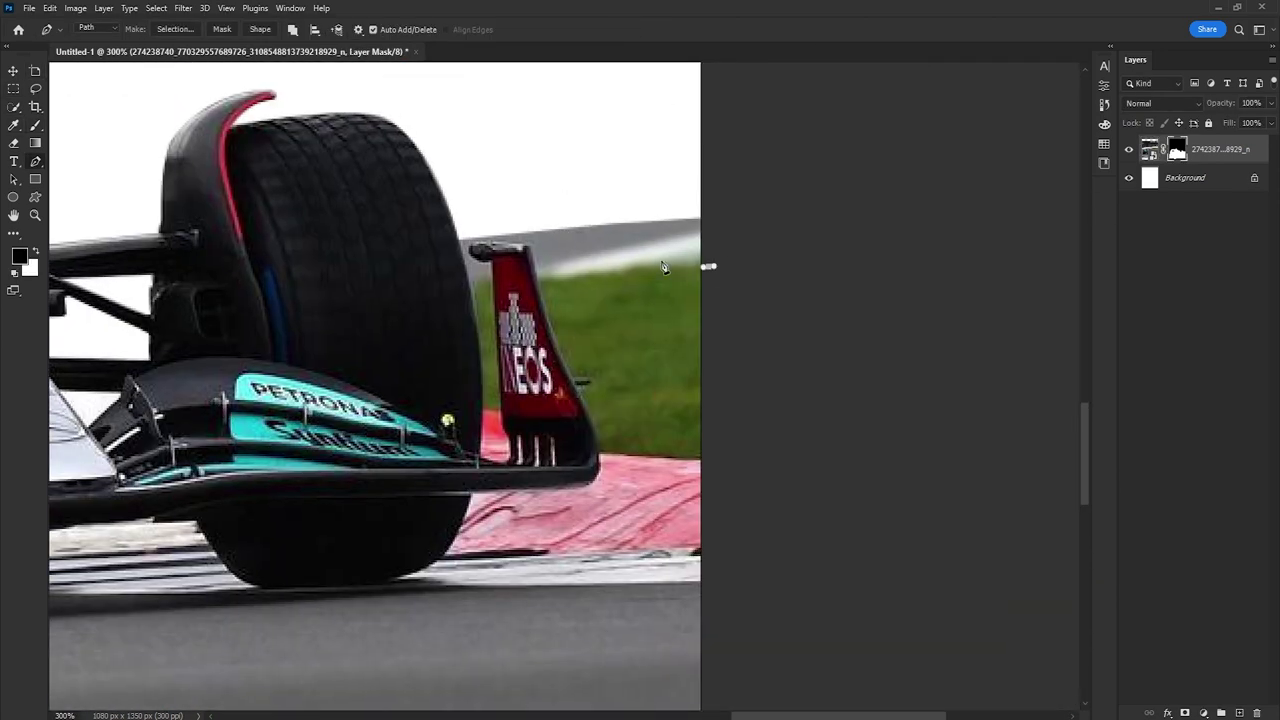
pyautogui.click(743, 243)
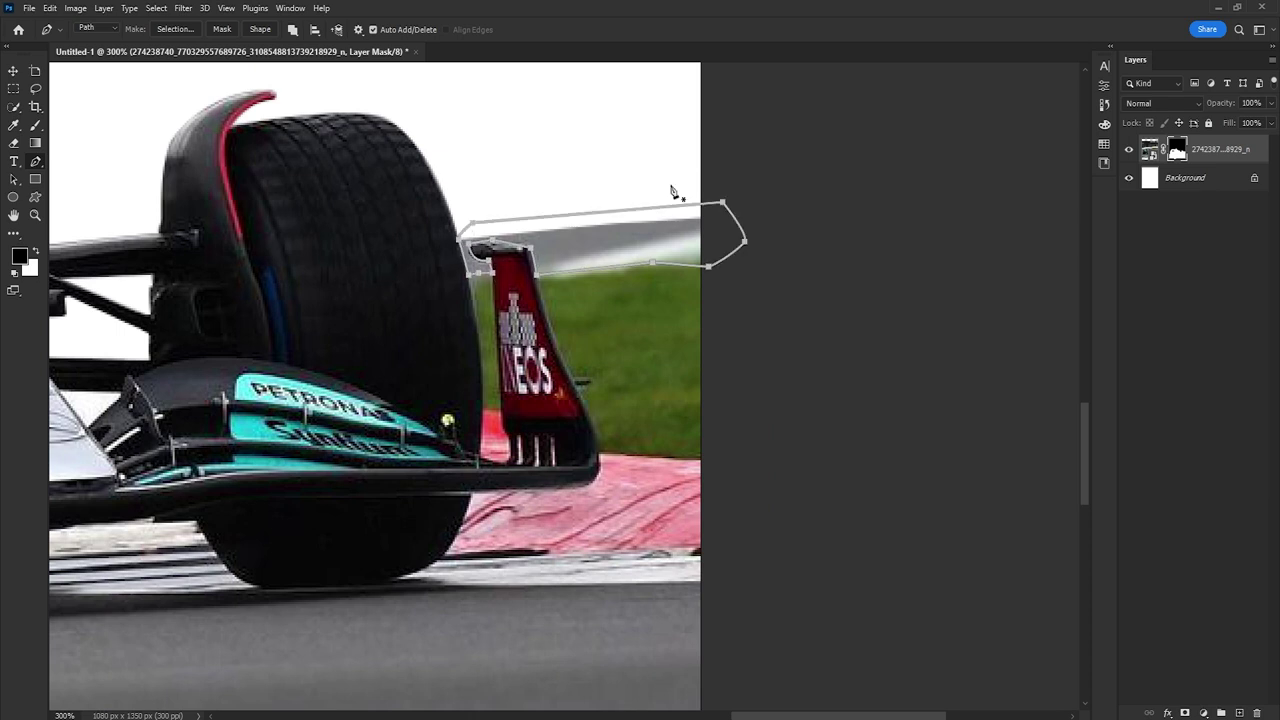
pyautogui.click(466, 244)
pyautogui.hotkey('ctrl', 'Return')
pyautogui.hotkey('alt', 'BackSpace')
pyautogui.hotkey('ctrl', '0')
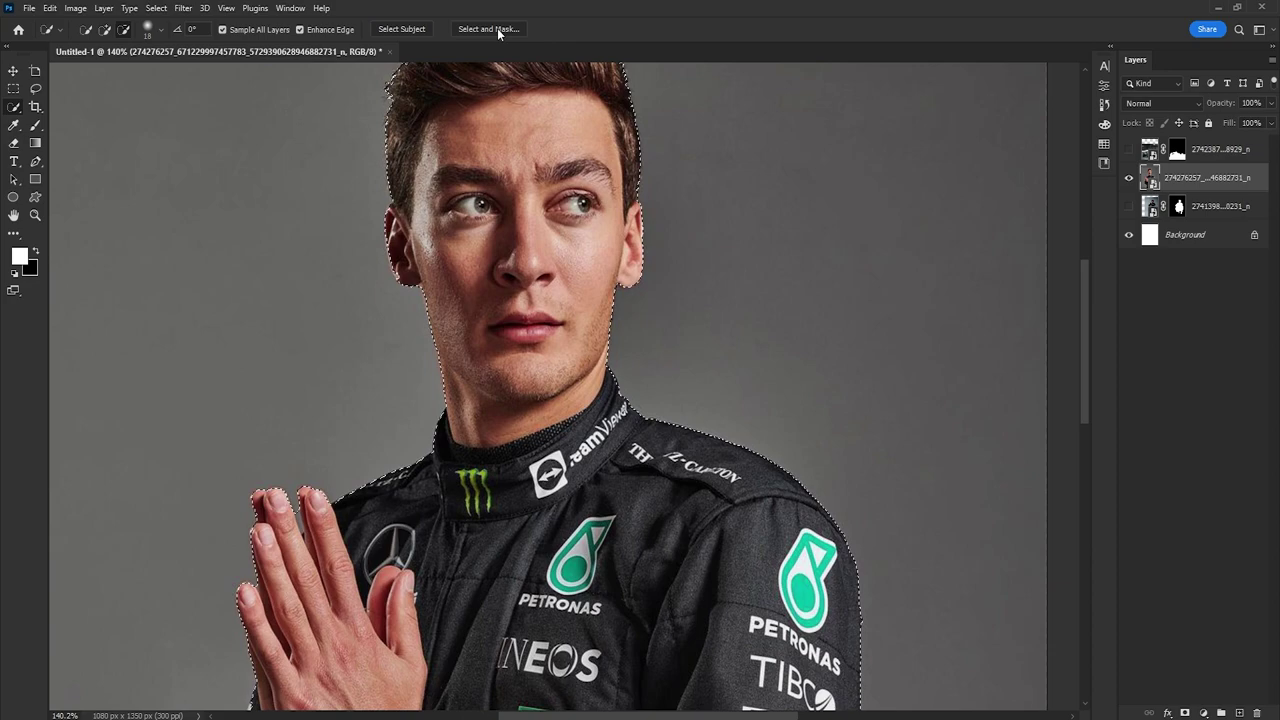
# Step: Open Select and Mask to refine the portrait selection's edges
pyautogui.click(490, 29)
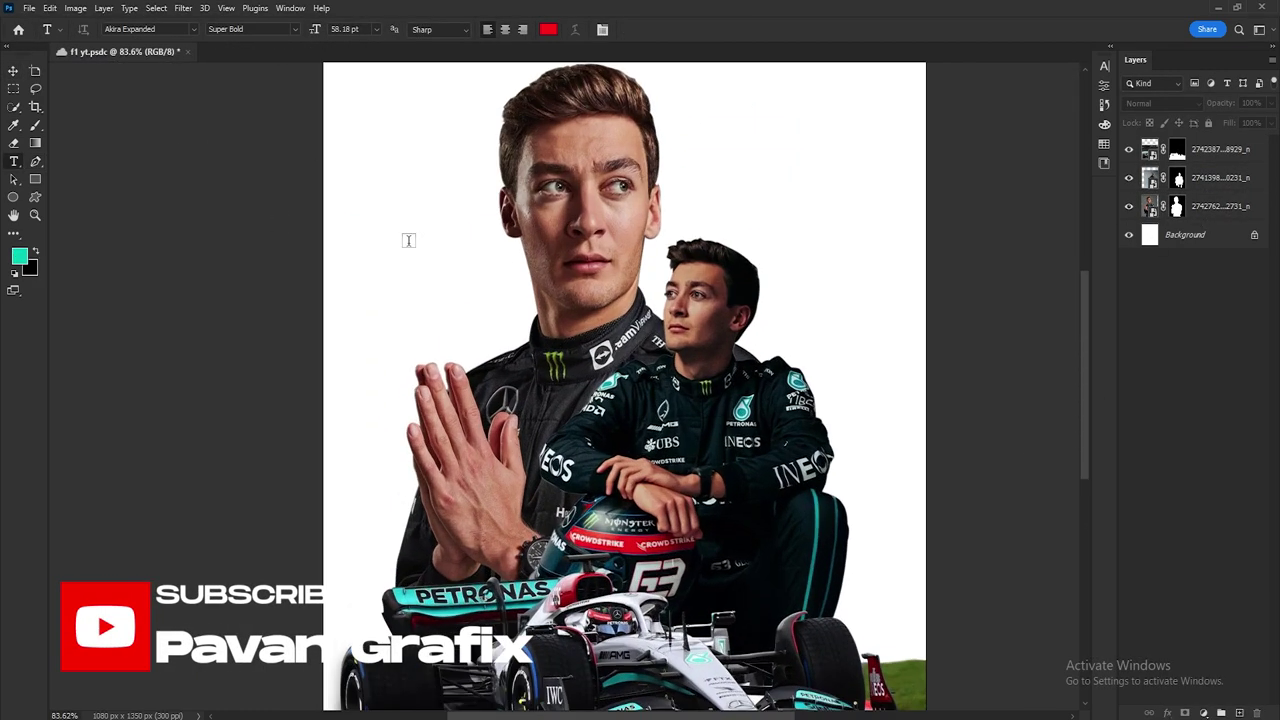
# Step: Type GEORGE as a new text line above the portrait
pyautogui.scroll(1, 408, 240)
pyautogui.click(384, 246)
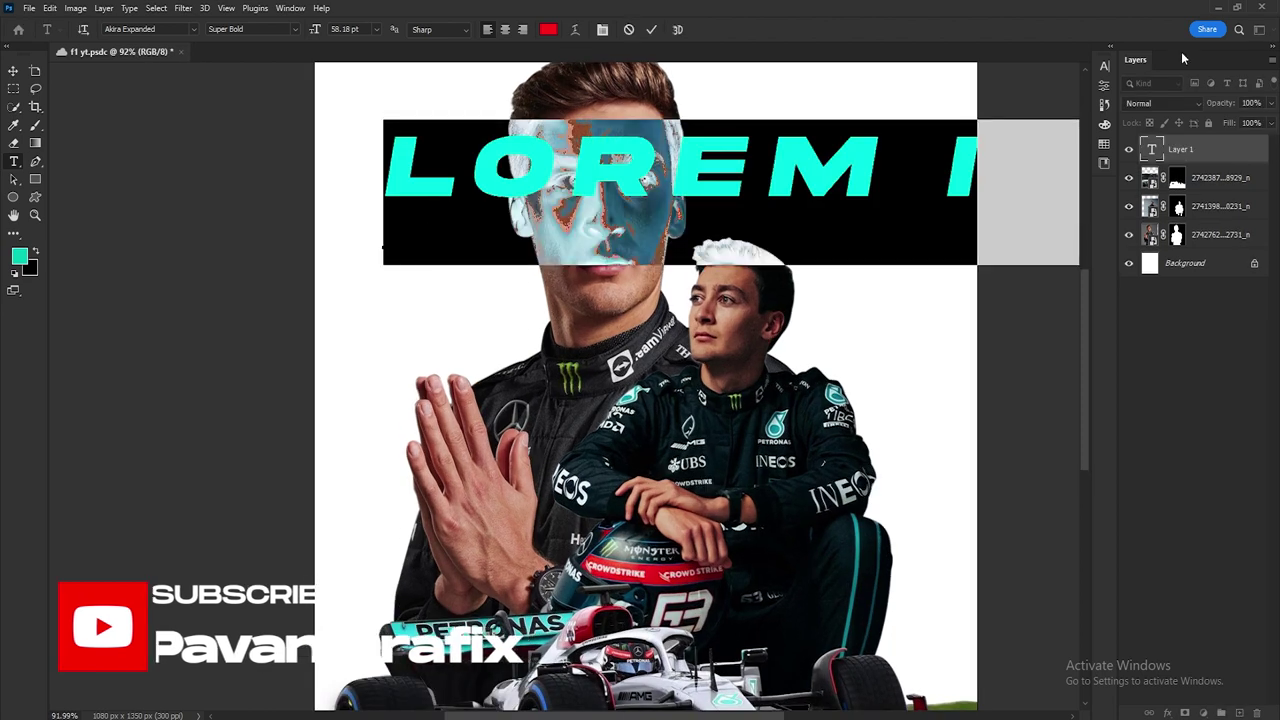
pyautogui.write('GEORG')
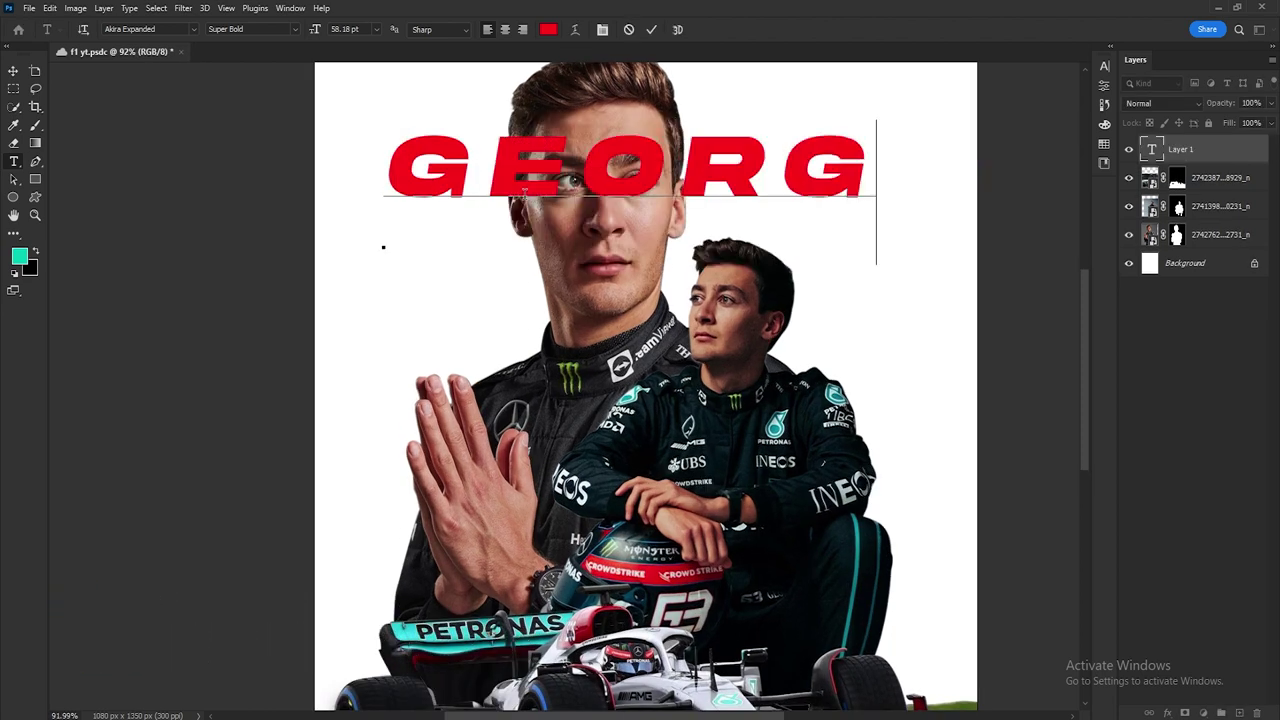
pyautogui.write('E')
pyautogui.hotkey('ctrl', 'Return')
# Step: Move GEORGE toward the face and scale it to about a quarter size
pyautogui.click(13, 71)
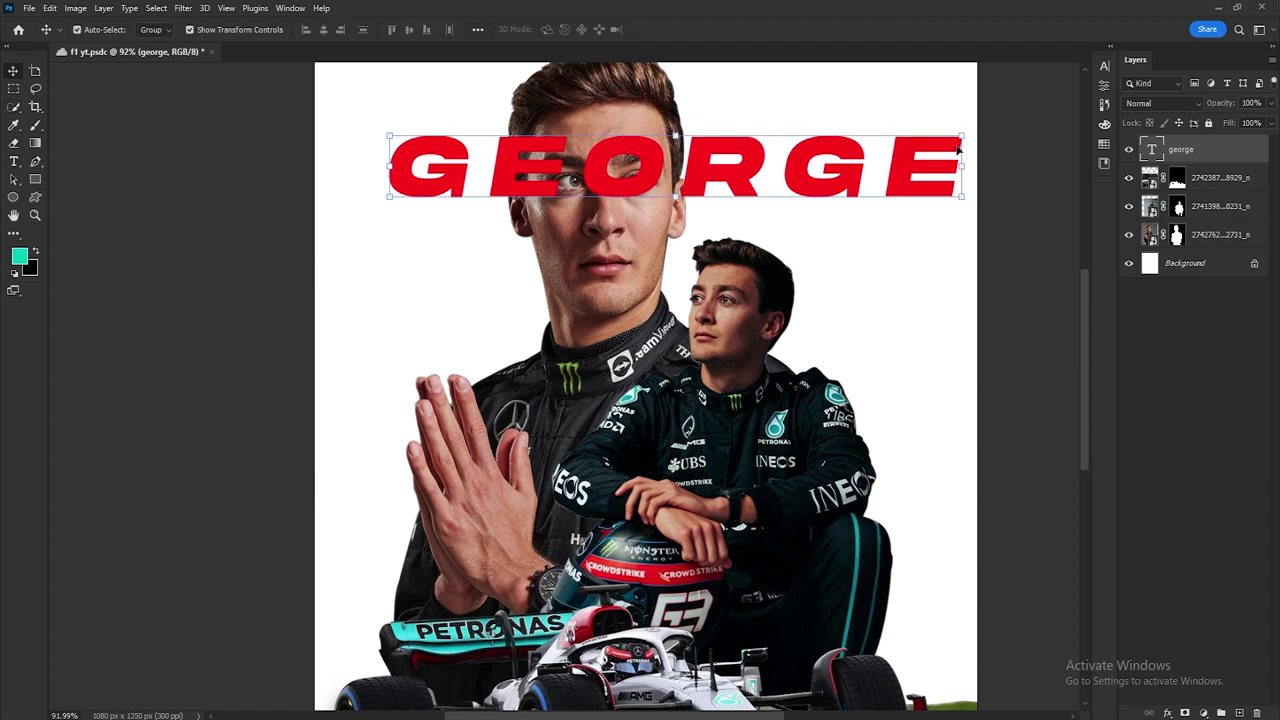
pyautogui.moveTo(969, 171)
pyautogui.mouseDown()
pyautogui.moveTo(921, 284)
pyautogui.moveTo(514, 300)
pyautogui.moveTo(500, 262)
pyautogui.mouseUp()
pyautogui.moveTo(430, 285)
pyautogui.mouseDown()
pyautogui.moveTo(446, 307)
pyautogui.moveTo(472, 305)
pyautogui.mouseUp()
pyautogui.click(706, 29)
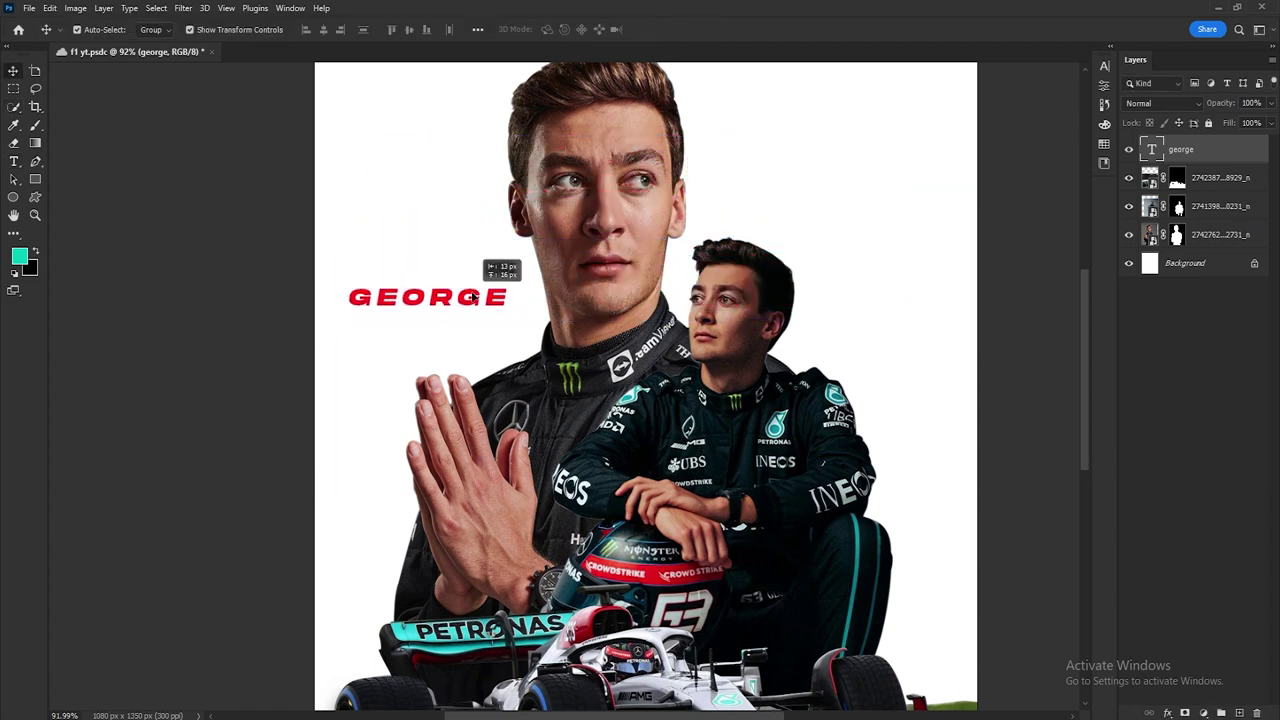
# Step: Set GEORGE's tracking to 0, nudge it up, and duplicate it
pyautogui.click(1104, 66)
pyautogui.click(1022, 87)
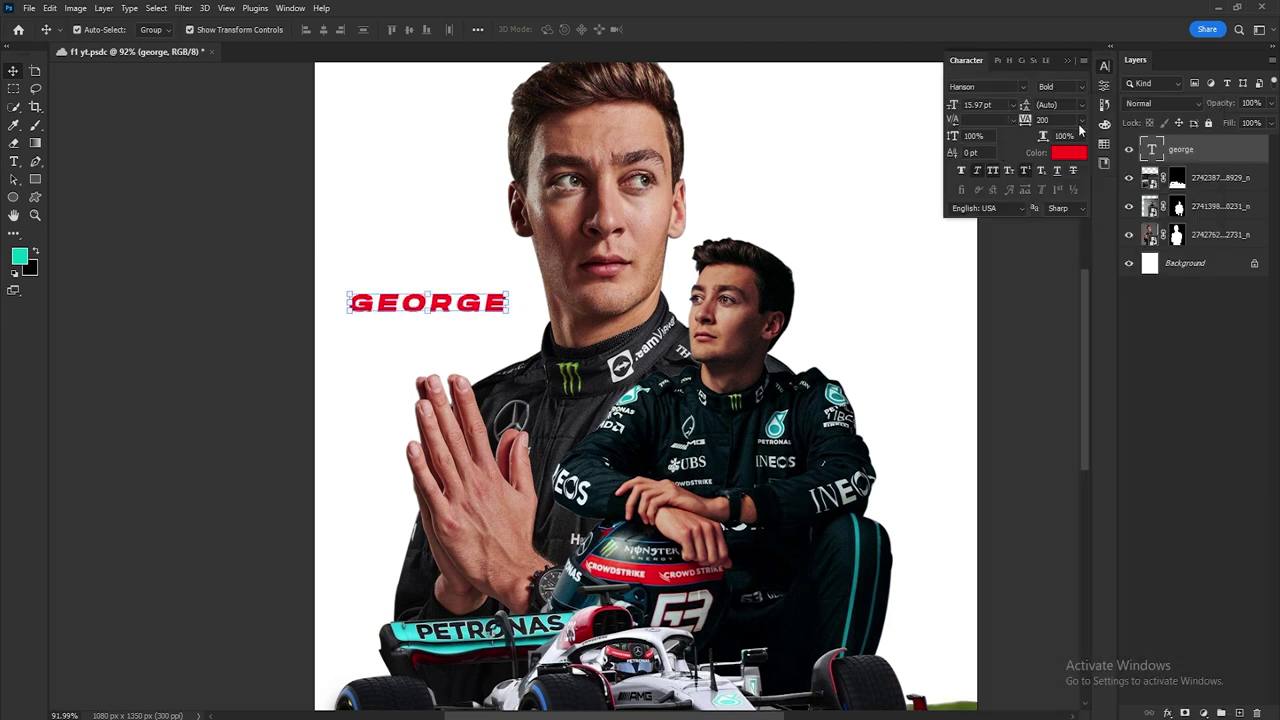
pyautogui.click(1081, 120)
pyautogui.click(1060, 213)
pyautogui.moveTo(451, 317); pyautogui.dragTo(455, 314)
pyautogui.press('t')
pyautogui.write('RUSSEL')
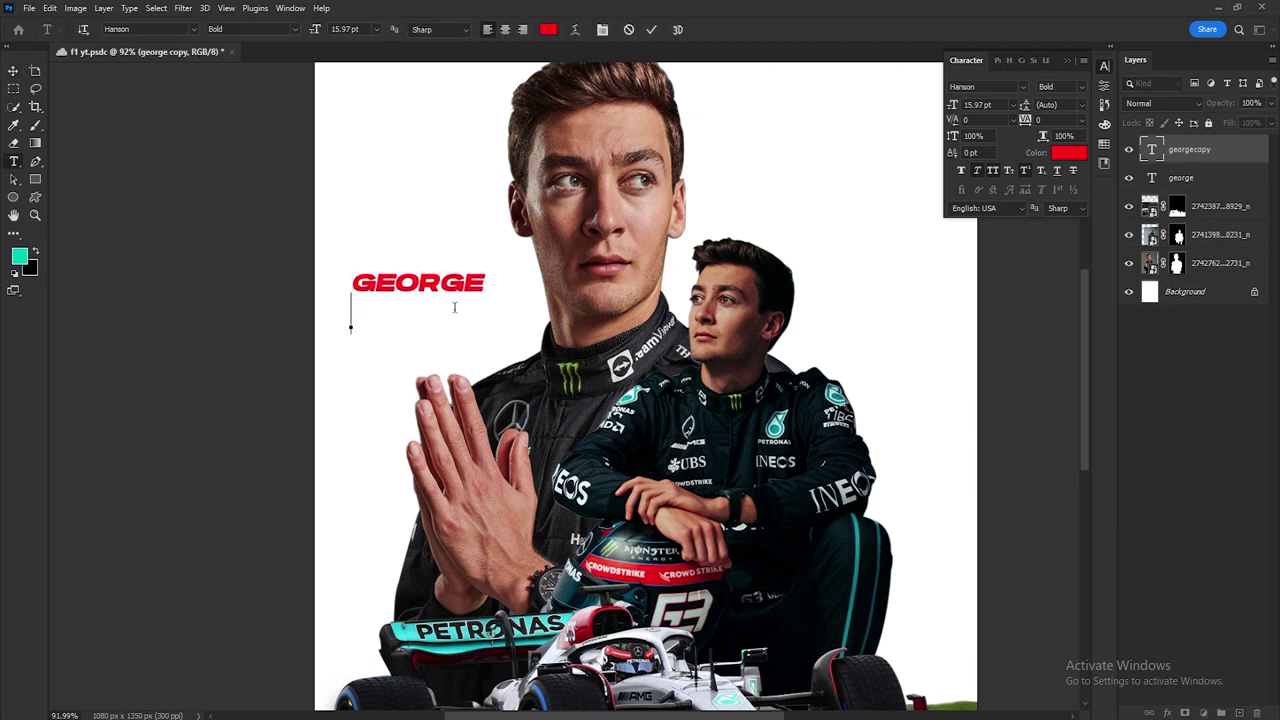
# Step: Make RUSSEL teal in the Joyride font, scaled to GEORGE's width
pyautogui.click(651, 29)
pyautogui.click(1068, 152)
pyautogui.click(24, 254)
pyautogui.press('Return')
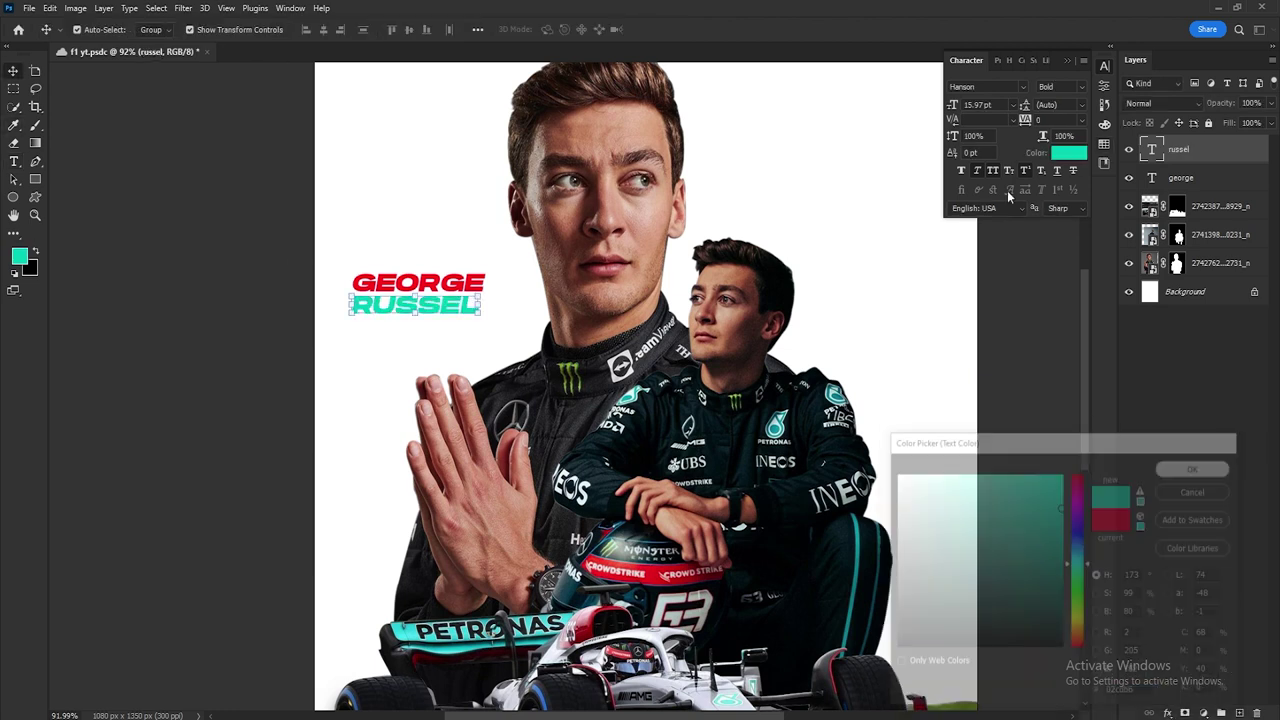
pyautogui.click(1023, 87)
pyautogui.click(1000, 144)
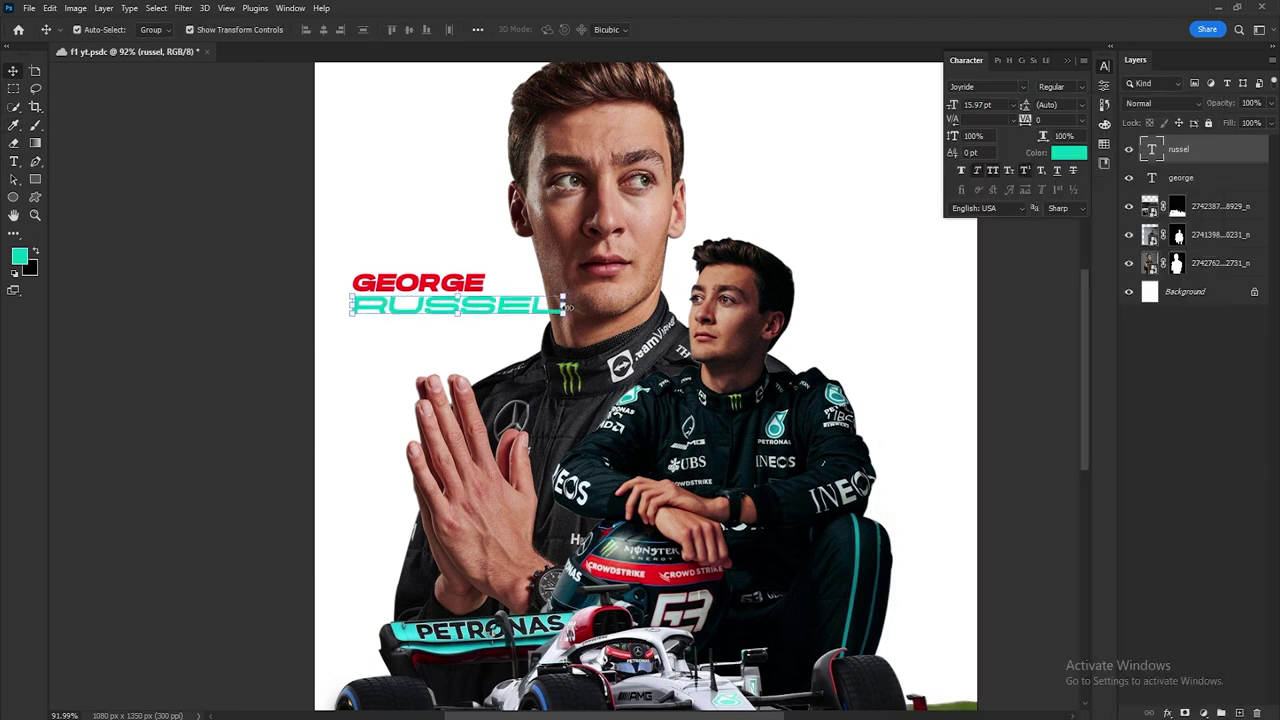
pyautogui.moveTo(566, 306); pyautogui.dragTo(488, 306)
pyautogui.click(708, 29)
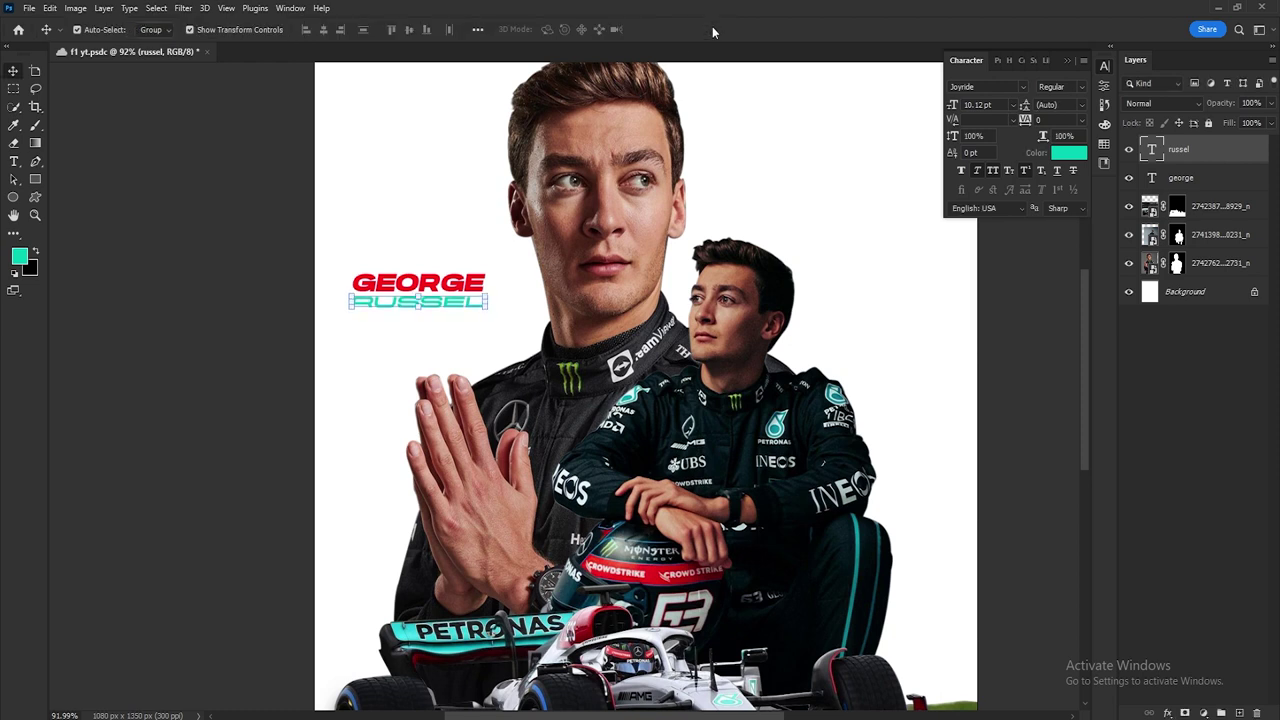
# Step: Duplicate RUSSEL for a third line, then delete that teal copy
pyautogui.click(269, 429)
pyautogui.click(452, 305)
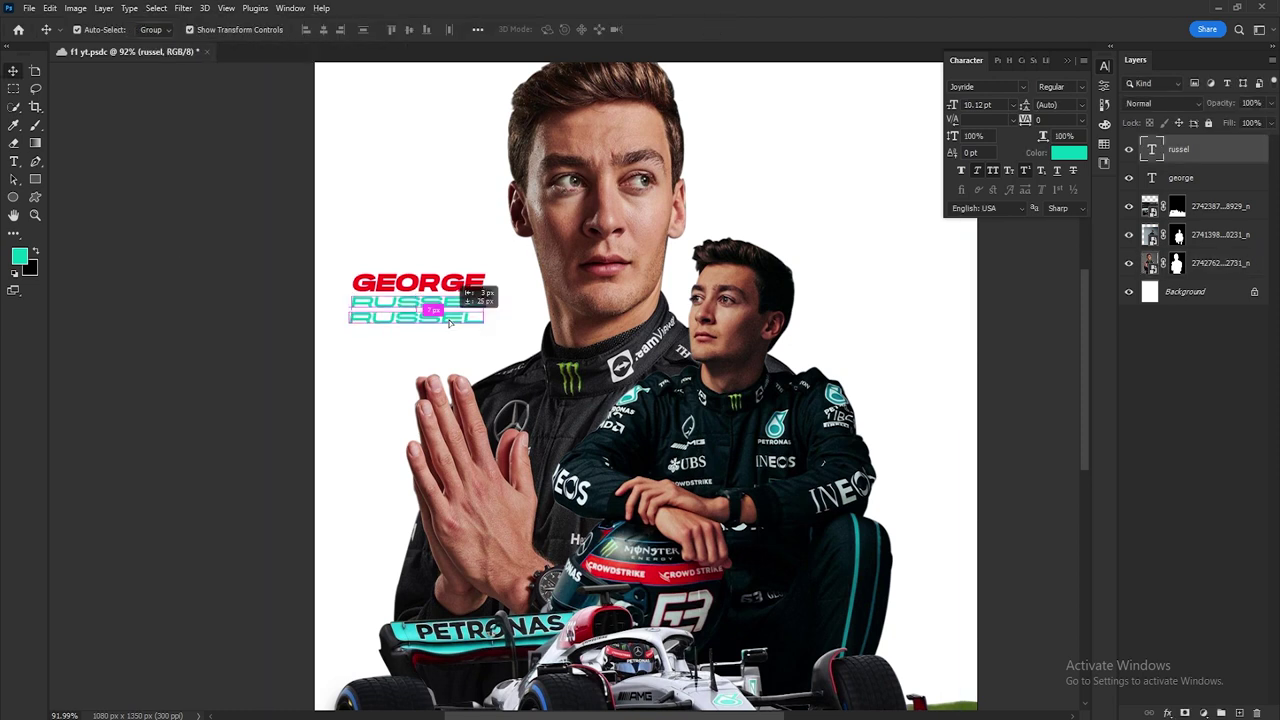
pyautogui.moveTo(449, 321); pyautogui.dragTo(449, 318)
pyautogui.doubleClick(449, 317)
pyautogui.write('MERCEDES')
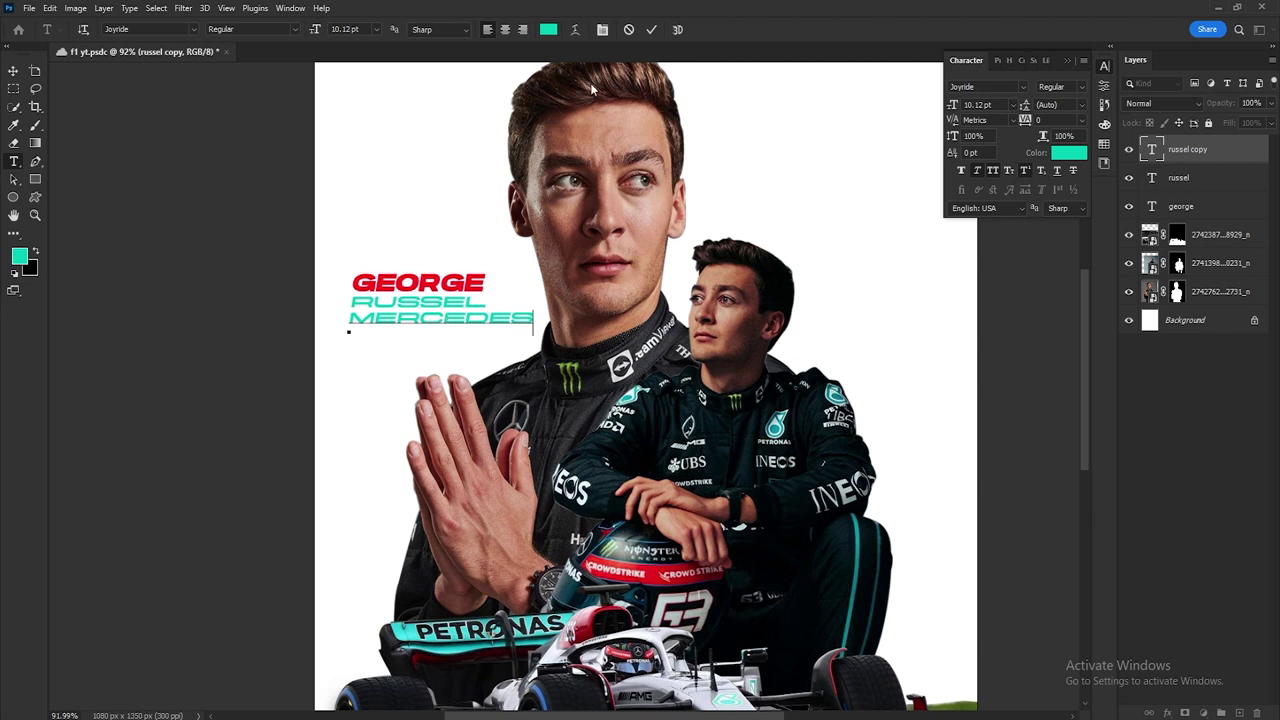
pyautogui.click(651, 29)
pyautogui.press('Delete')
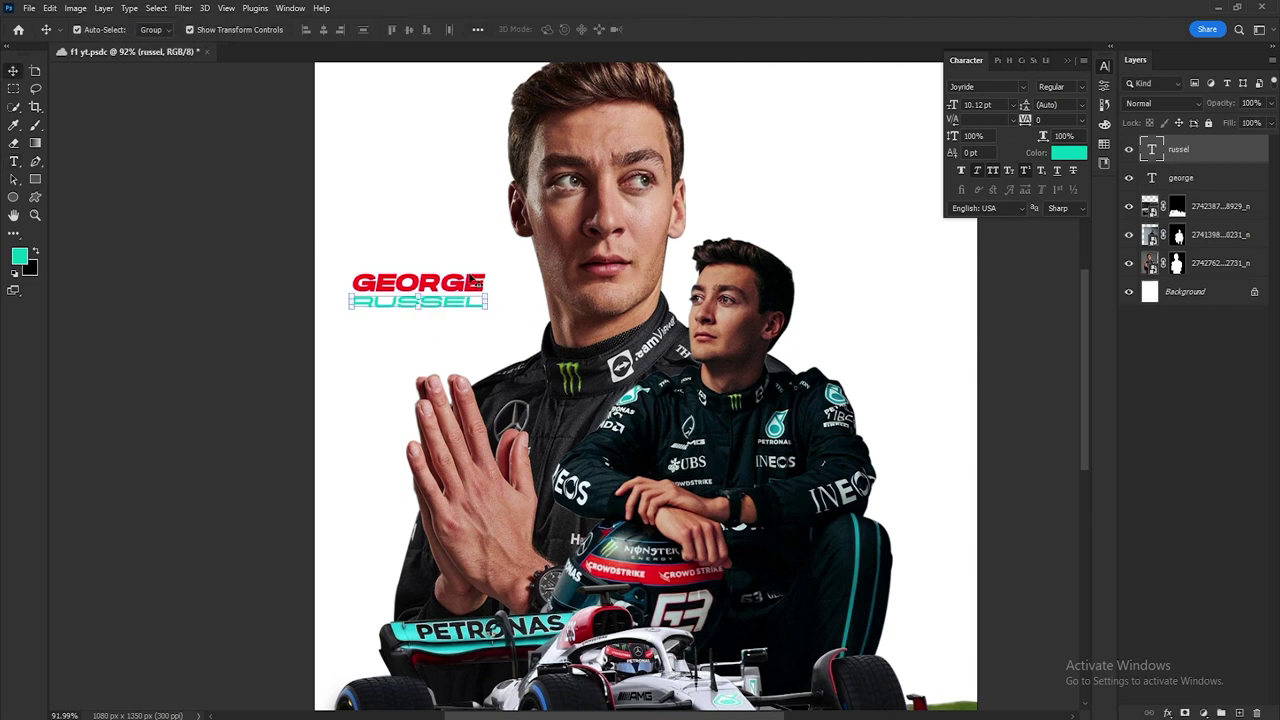
# Step: Duplicate red GEORGE below RUSSEL and retype it as MERCEDES AMG
pyautogui.moveTo(470, 287); pyautogui.dragTo(470, 325)
pyautogui.doubleClick(469, 321)
pyautogui.write('MERCEDES AMG')
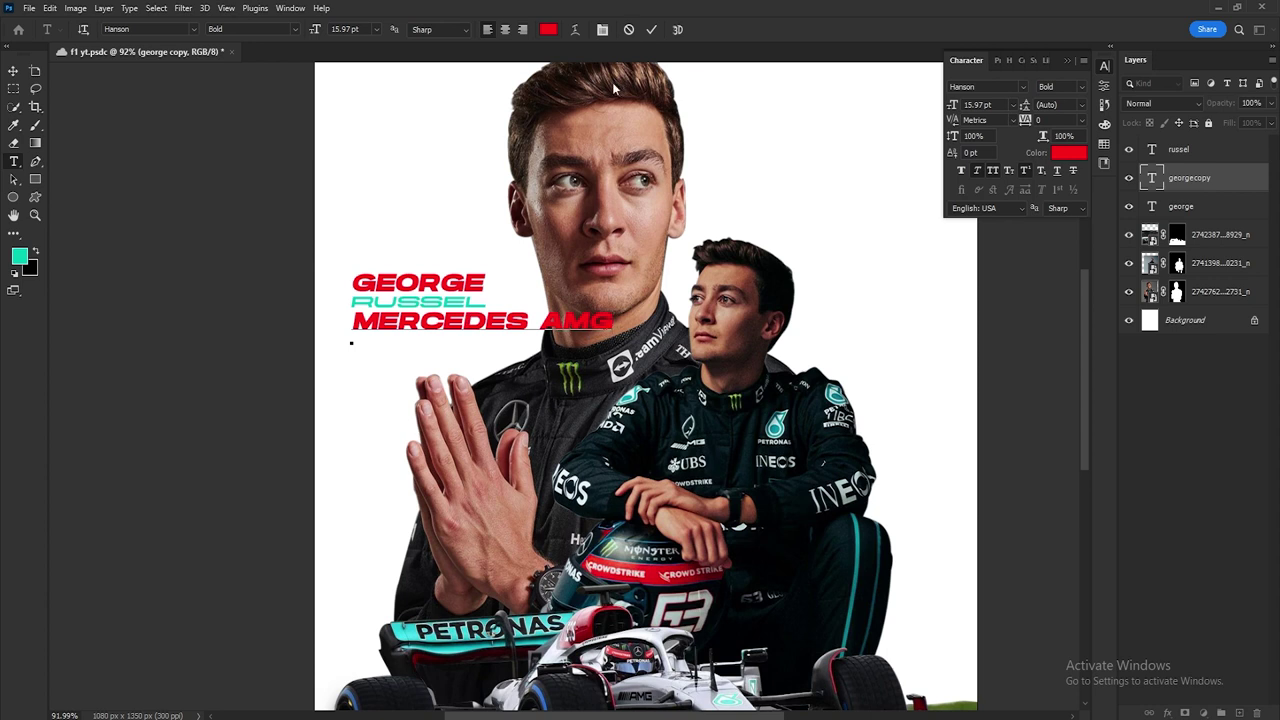
pyautogui.click(13, 70)
pyautogui.click(1020, 86)
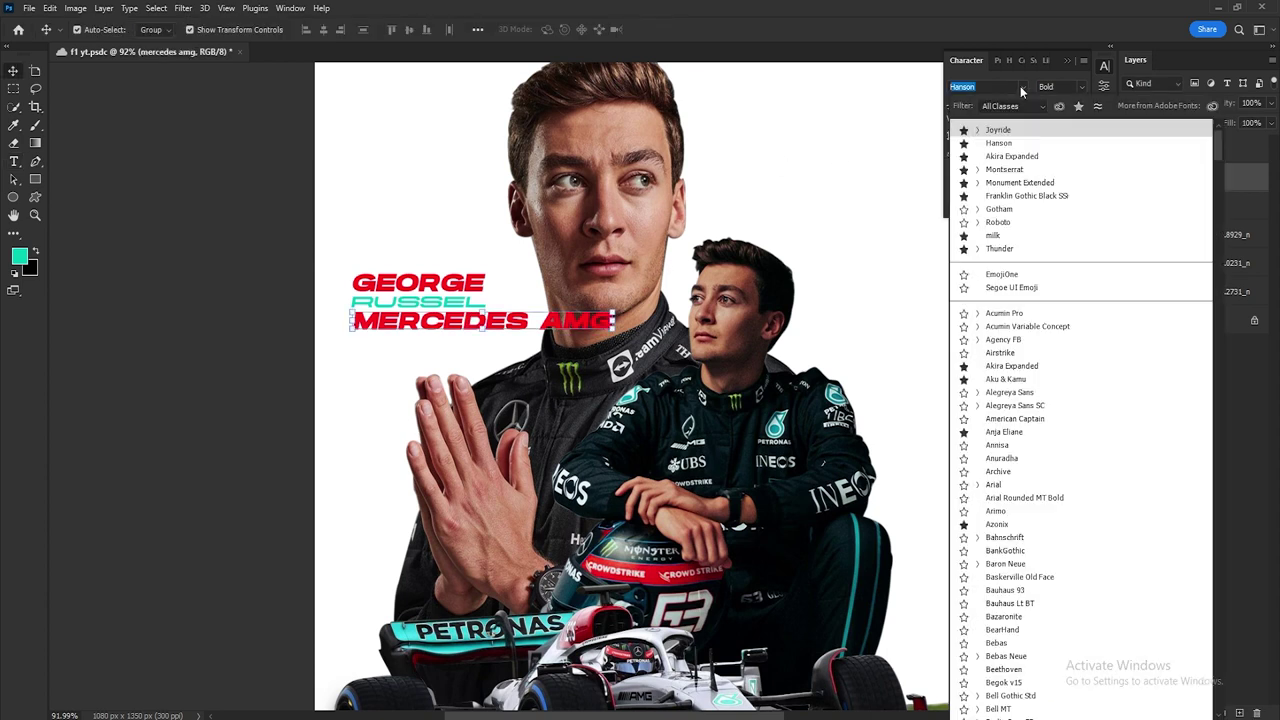
# Step: Restyle MERCEDES AMG in Akira Expanded, smaller and wider-tracked, just under RUSSEL
pyautogui.click(1008, 160)
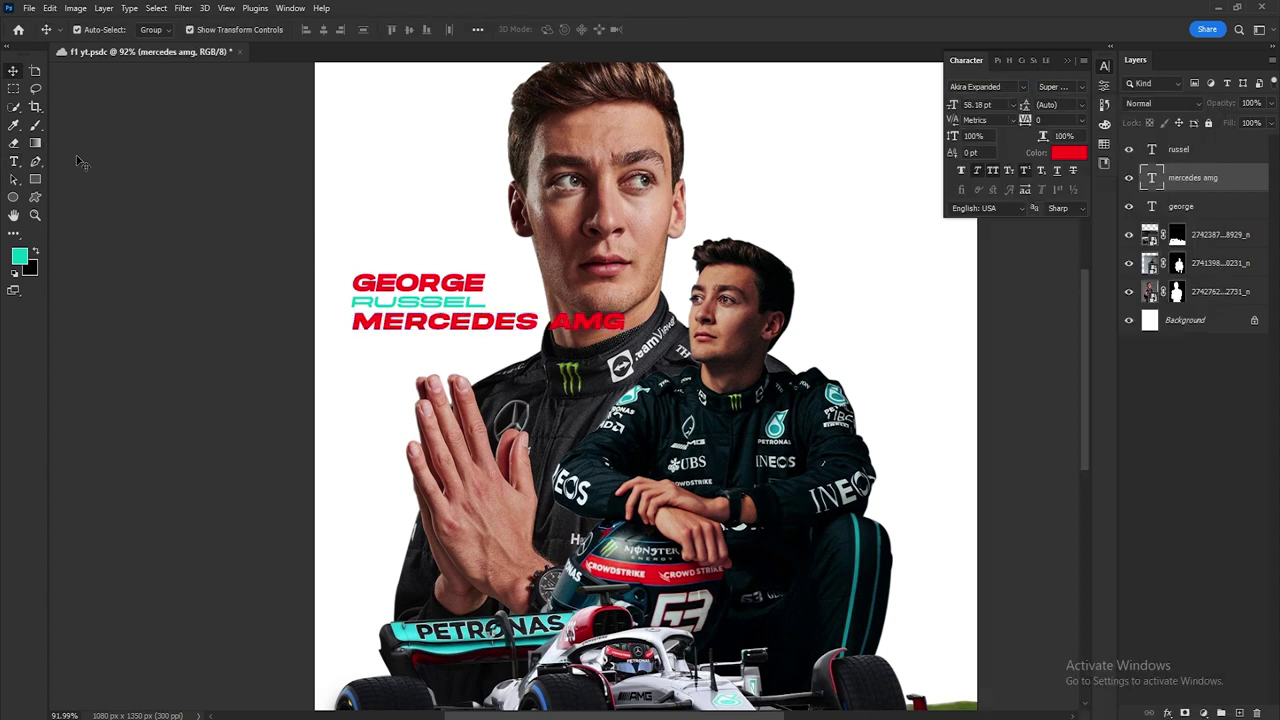
pyautogui.click(1013, 105)
pyautogui.click(983, 124)
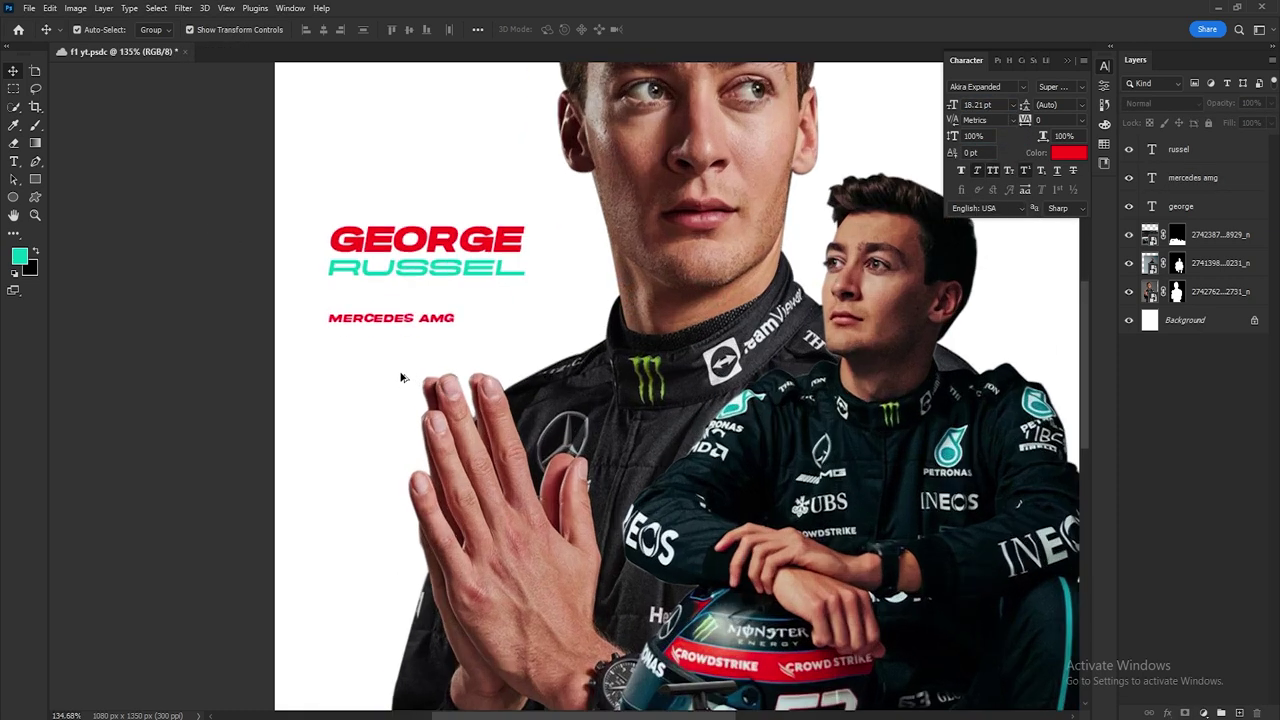
pyautogui.scroll(5, 420, 330)
pyautogui.moveTo(420, 330); pyautogui.dragTo(447, 280)
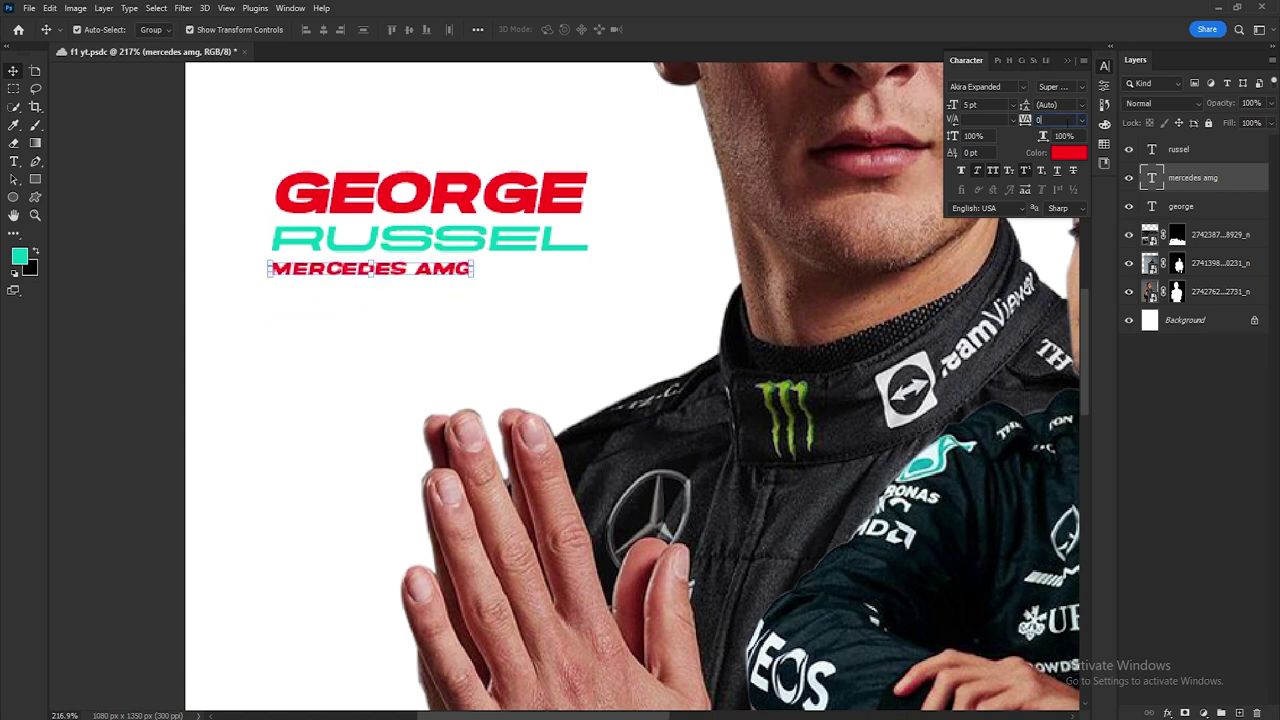
pyautogui.press('Up')
pyautogui.press('Up')
pyautogui.press('Up')
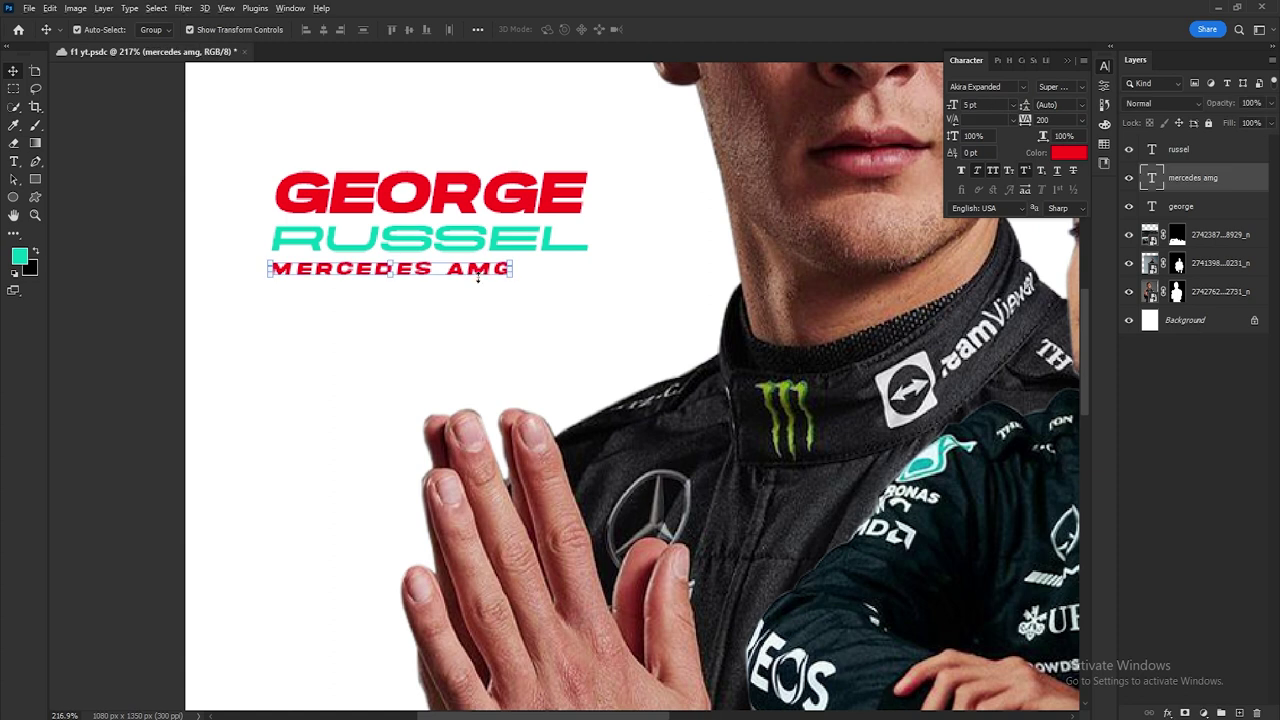
# Step: Duplicate MERCEDES AMG onto the line below and retype it as PETRONAS F1 TEAM
pyautogui.keyDown('alt'); pyautogui.moveTo(476, 272); pyautogui.dragTo(478, 298); pyautogui.keyUp('alt')
pyautogui.doubleClick(478, 296)
pyautogui.write('PE')
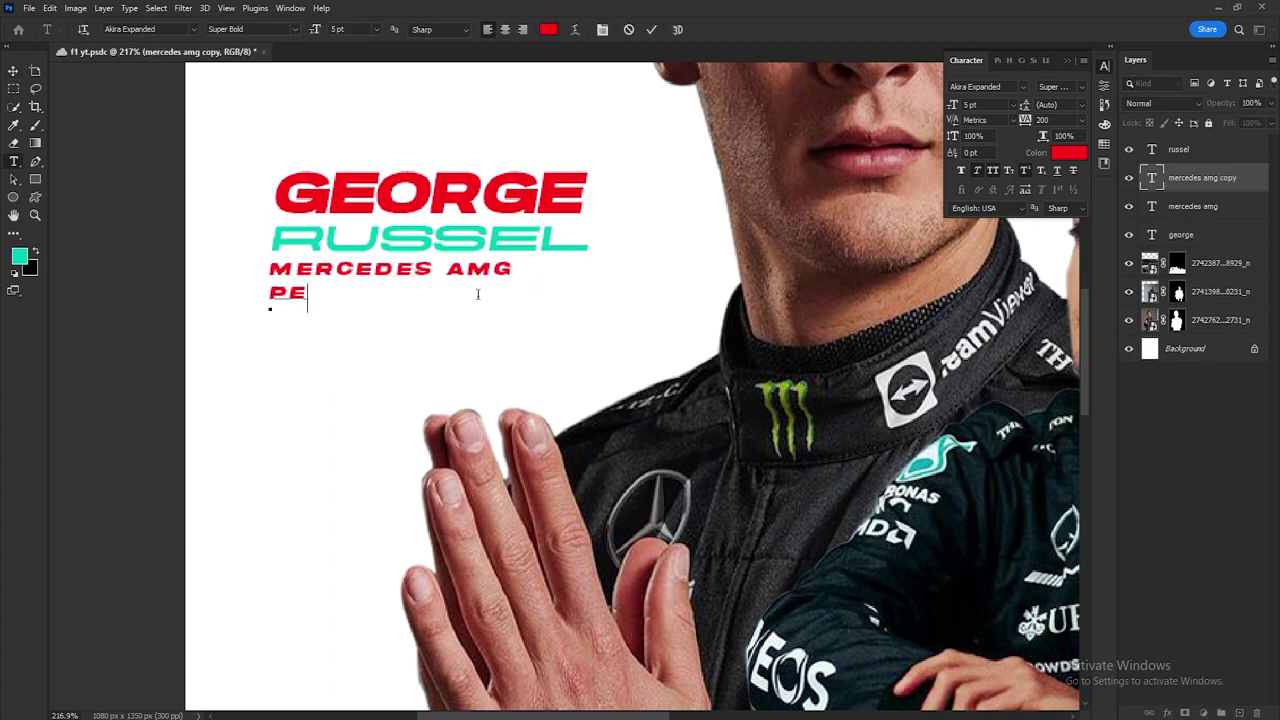
pyautogui.write('TRONAS')
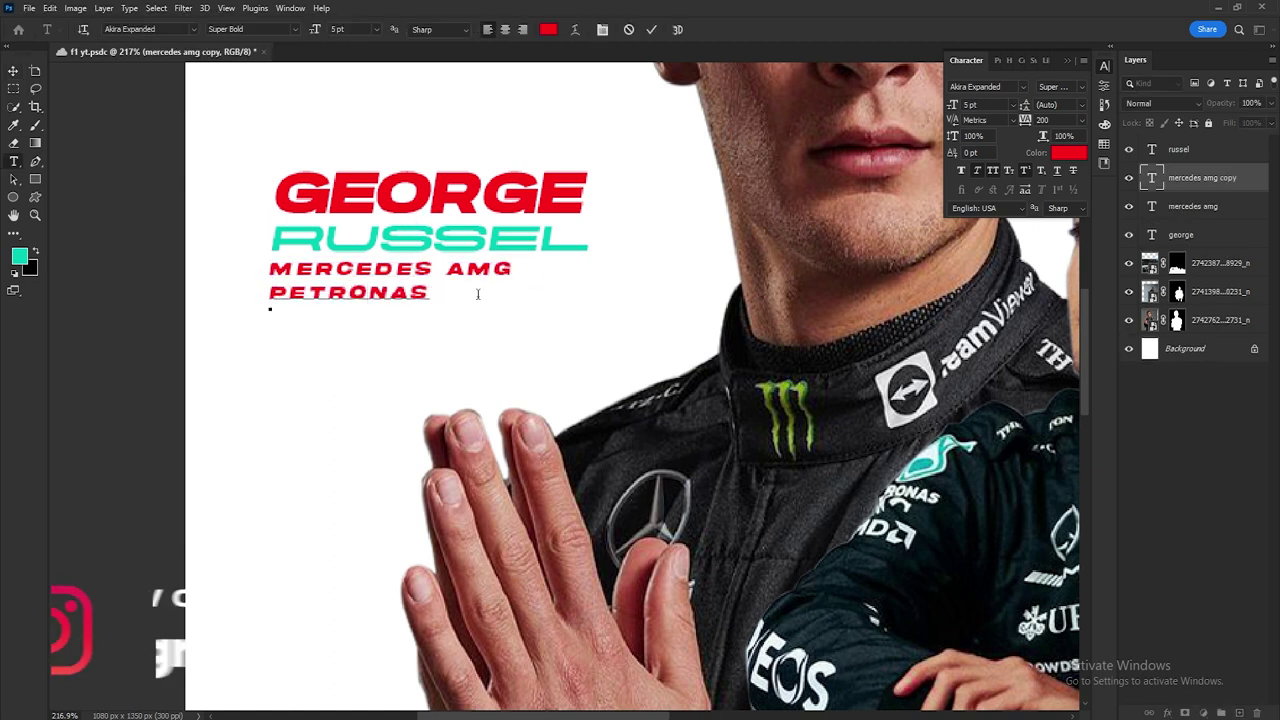
pyautogui.write(' F1 TEAM')
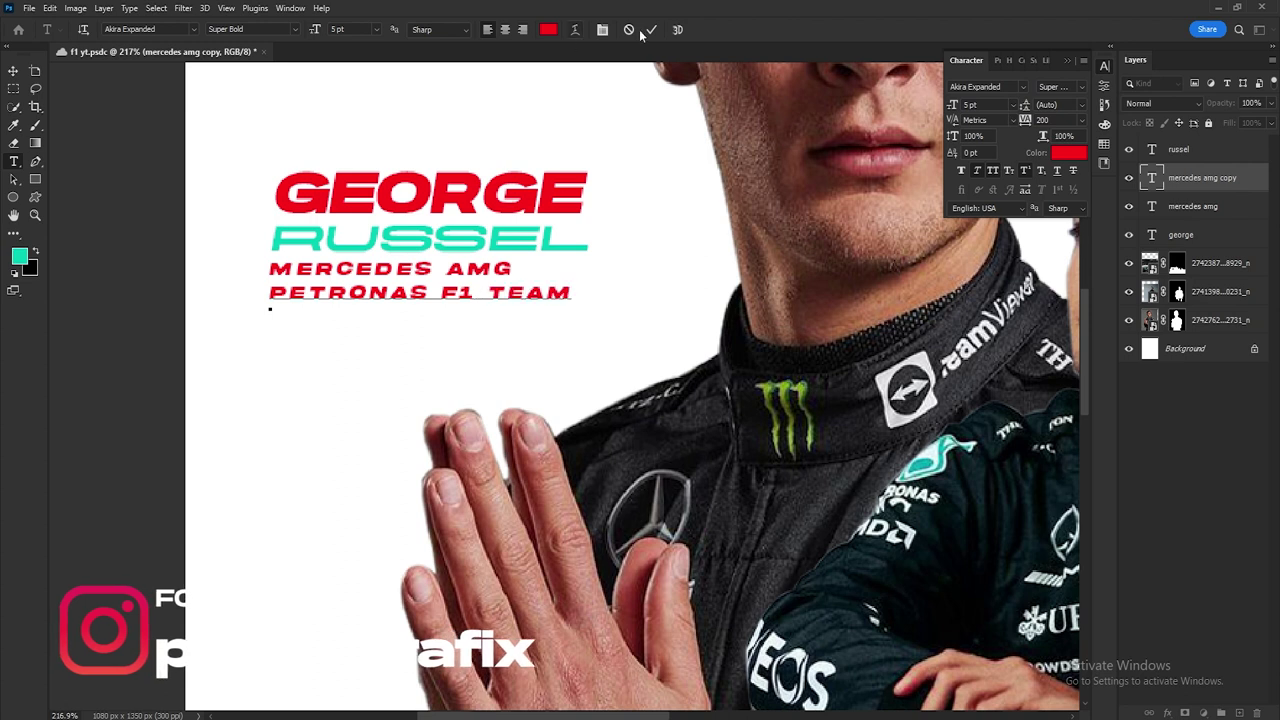
pyautogui.click(649, 30)
pyautogui.press('v')
# Step: Set PETRONAS F1 TEAM tracking to 0 and shift it right and slightly up
pyautogui.click(1025, 119)
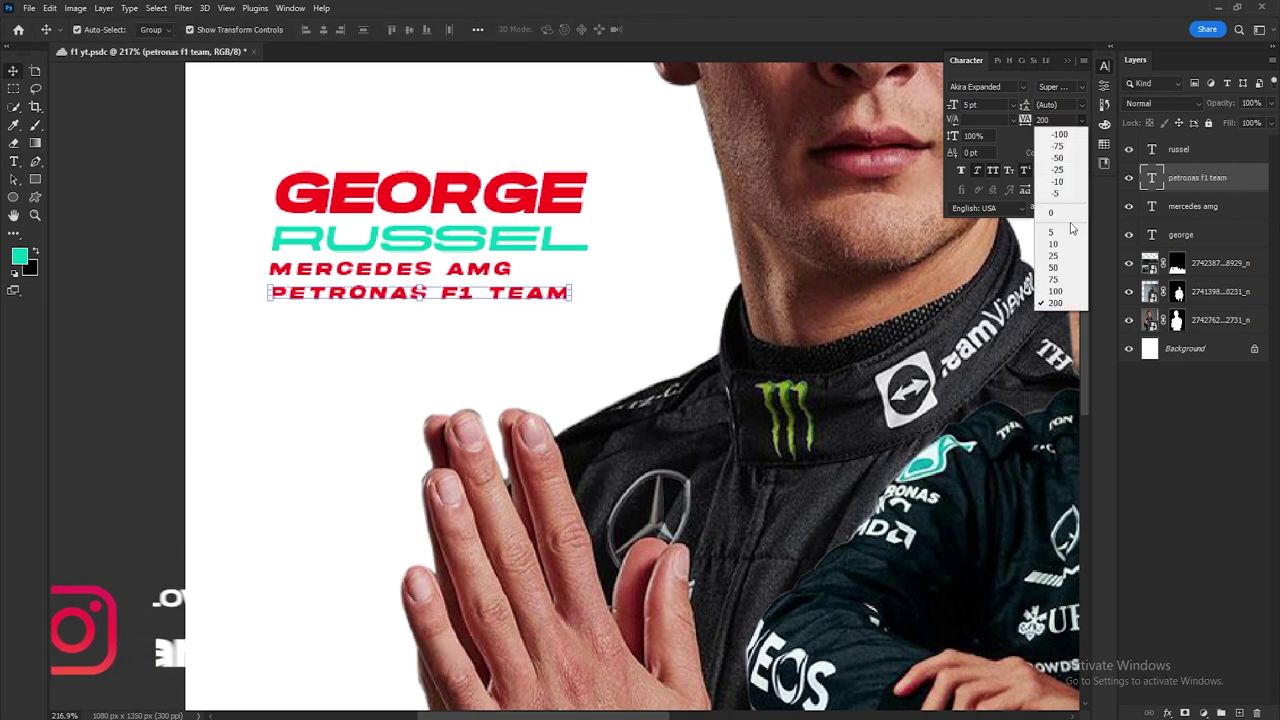
pyautogui.click(1060, 208)
pyautogui.moveTo(443, 300); pyautogui.dragTo(533, 296)
pyautogui.click(485, 366)
pyautogui.click(536, 331)
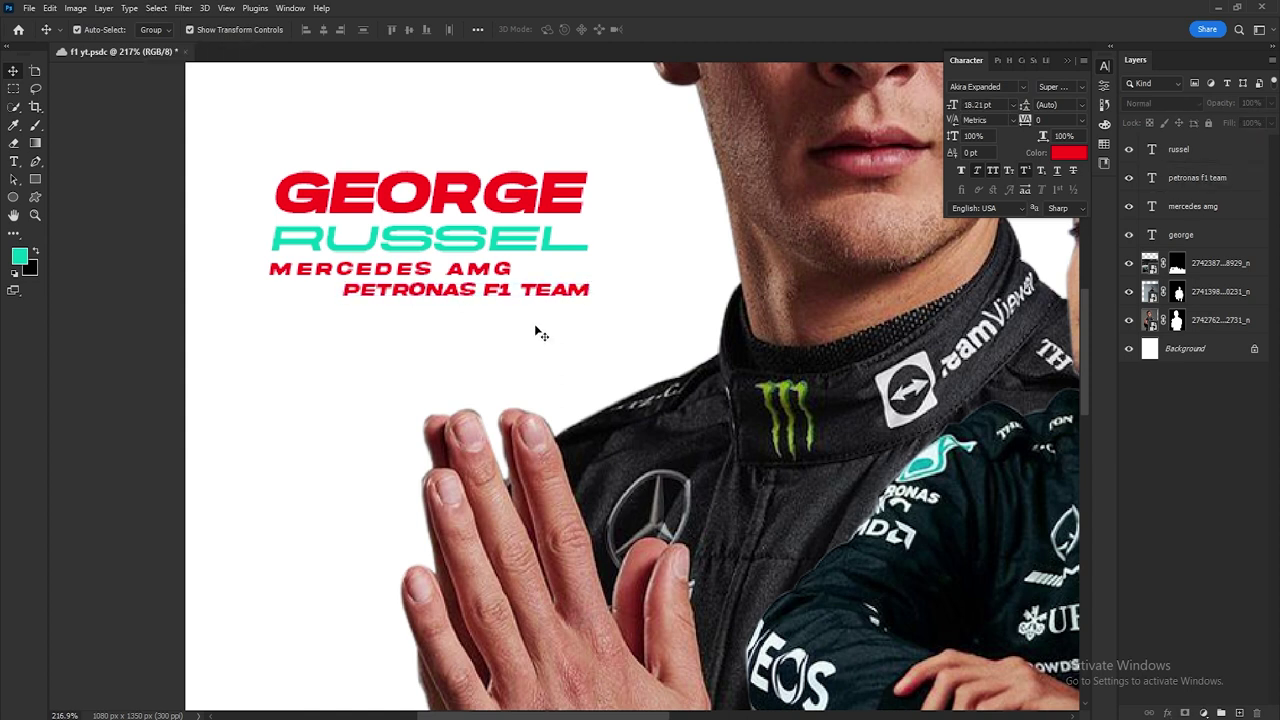
pyautogui.click(36, 180)
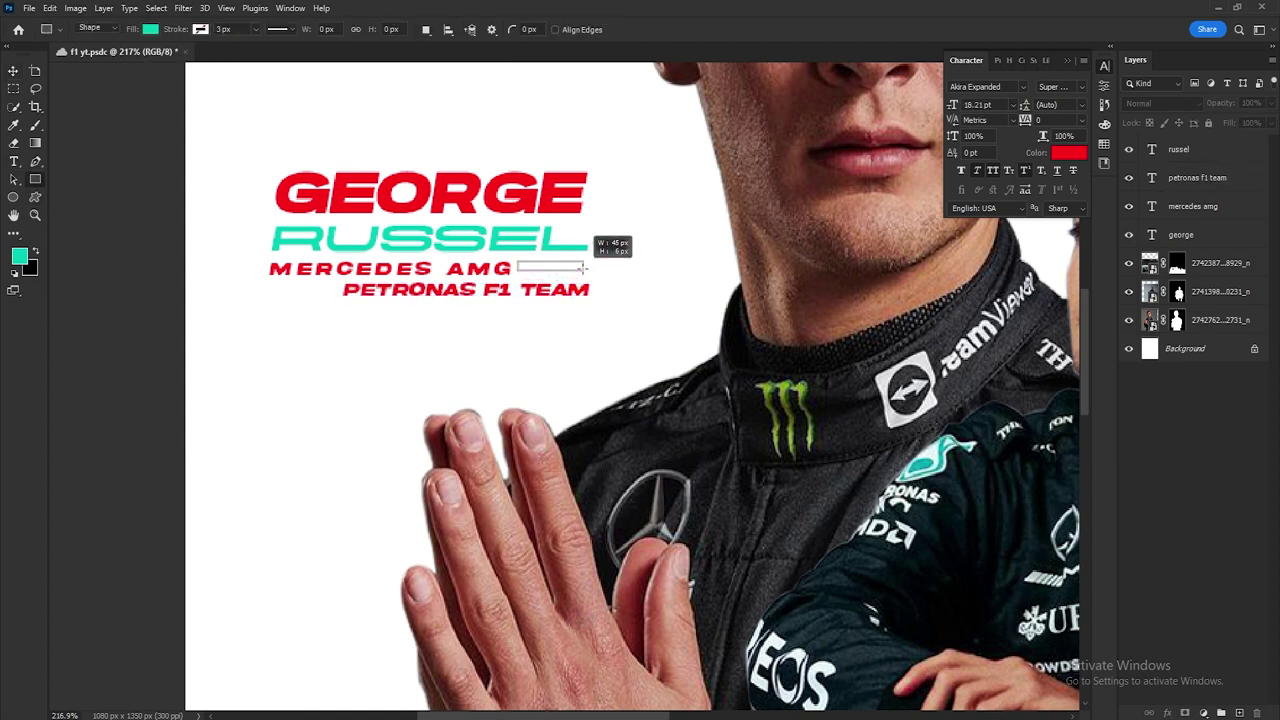
# Step: Draw a thin teal bar and skew it into a slant left of PETRONAS F1 TEAM
pyautogui.moveTo(588, 272); pyautogui.dragTo(328, 298)
pyautogui.press('v')
pyautogui.click(340, 296)
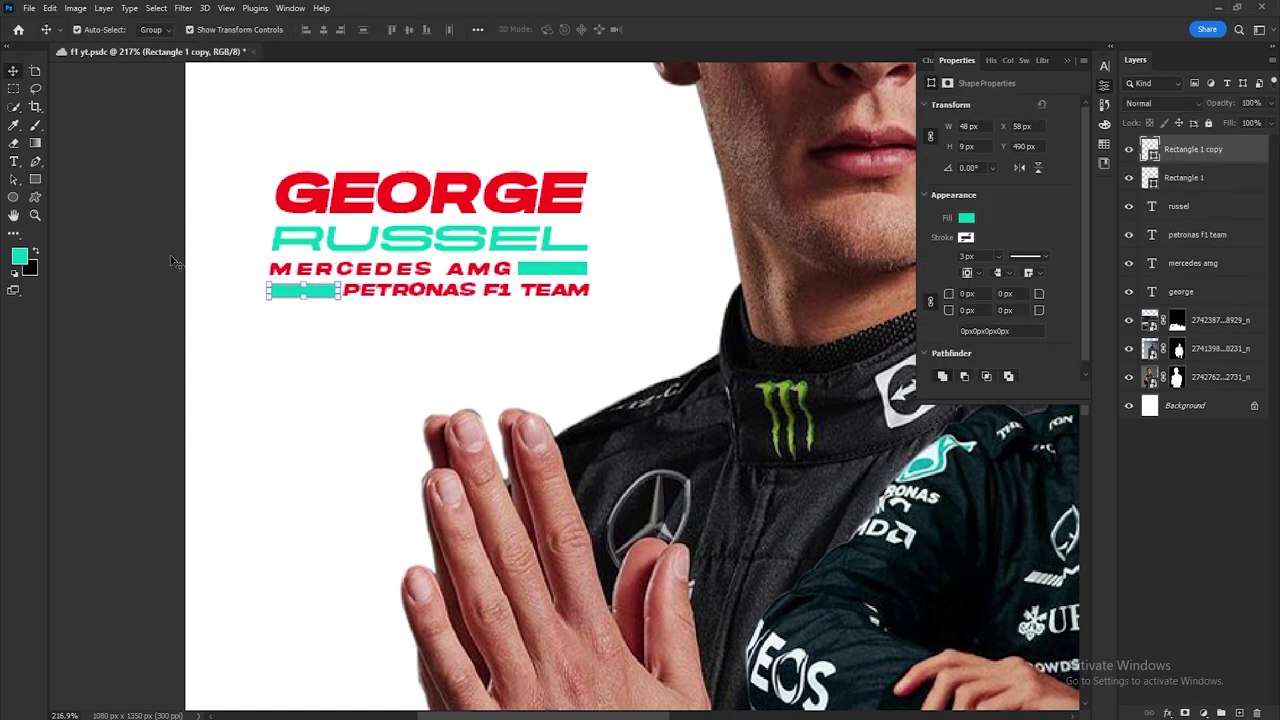
pyautogui.click(49, 8)
pyautogui.click(251, 373)
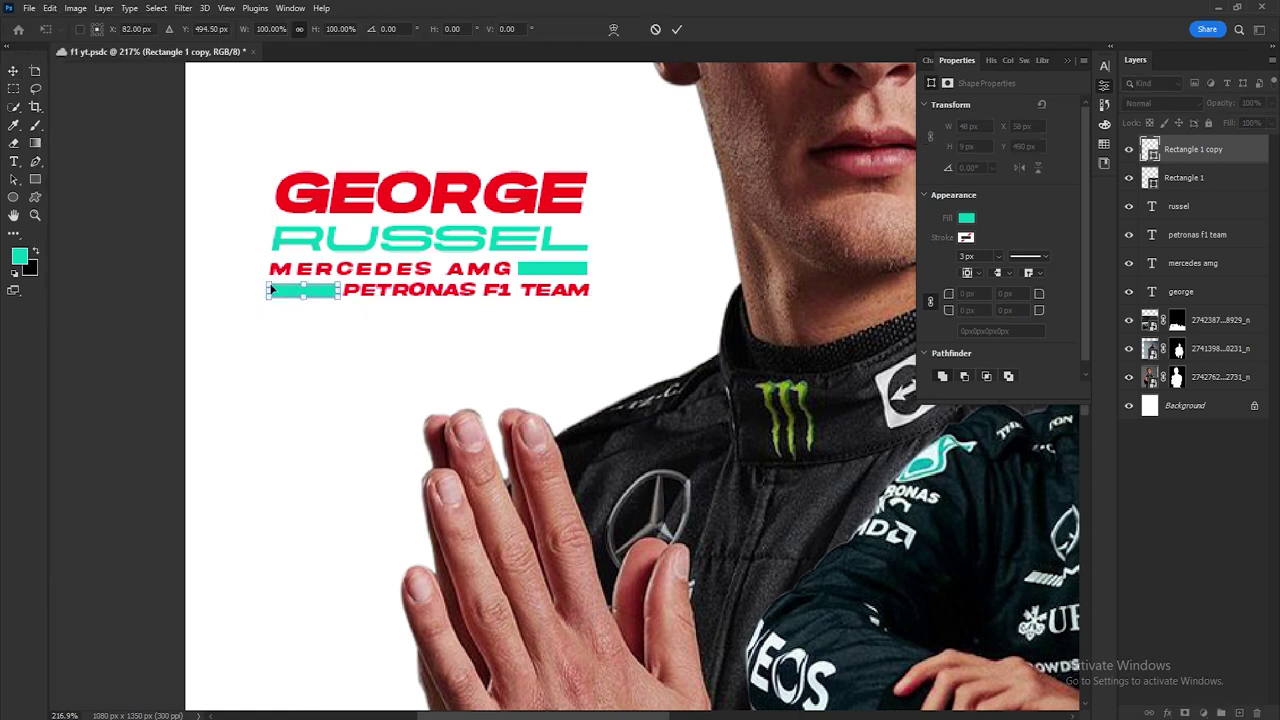
pyautogui.moveTo(276, 289); pyautogui.dragTo(269, 287)
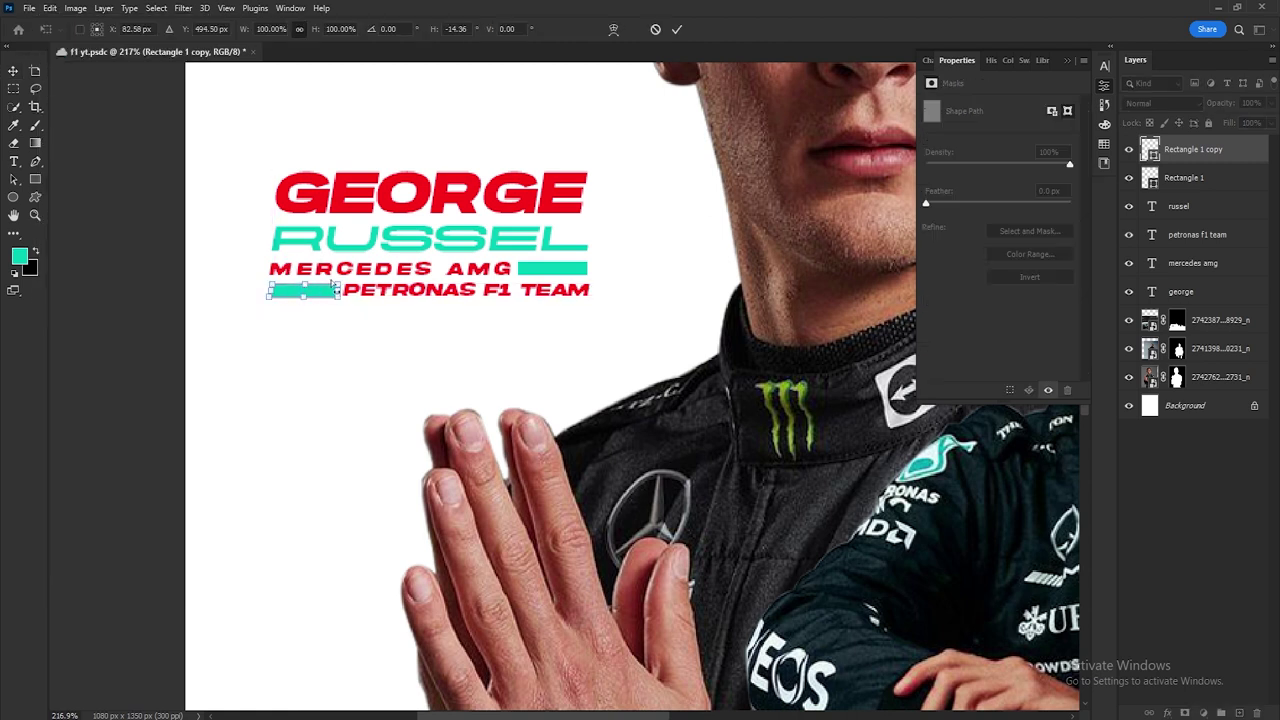
pyautogui.click(538, 273)
pyautogui.click(598, 272)
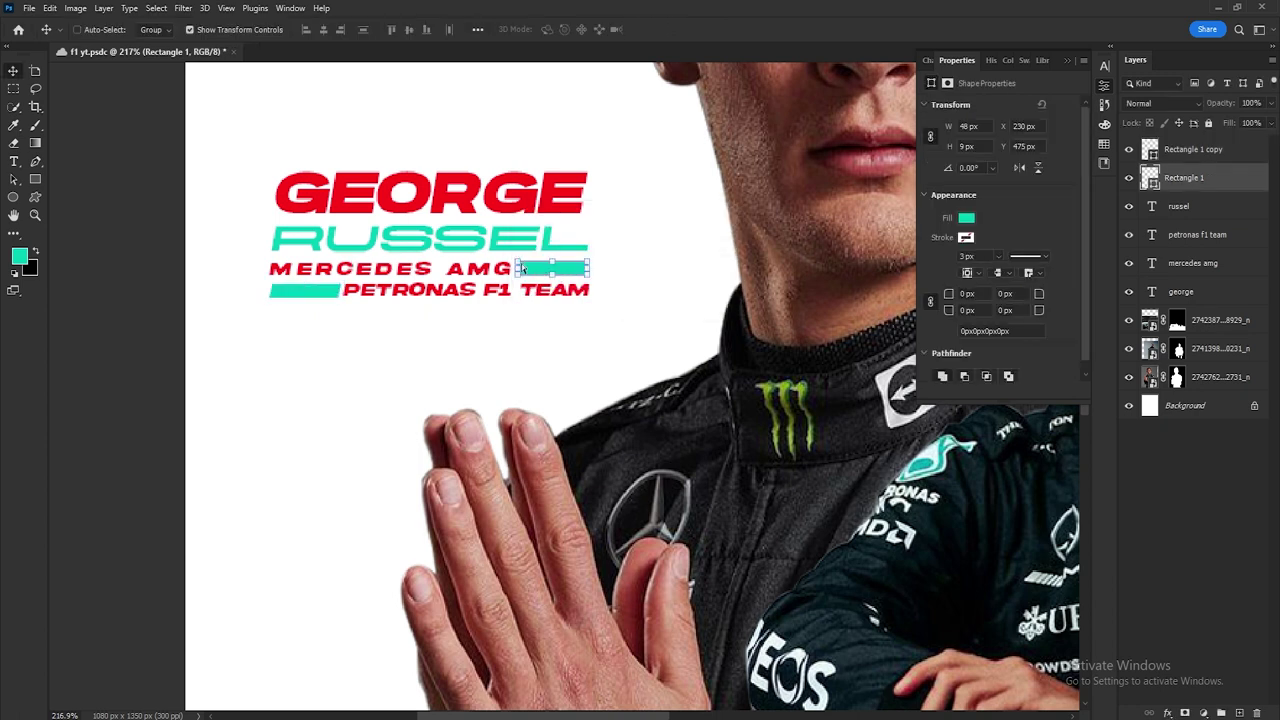
# Step: Delete the unslanted bar and duplicate the slanted bar to the right of MERCEDES AMG
pyautogui.scroll(2, 530, 275)
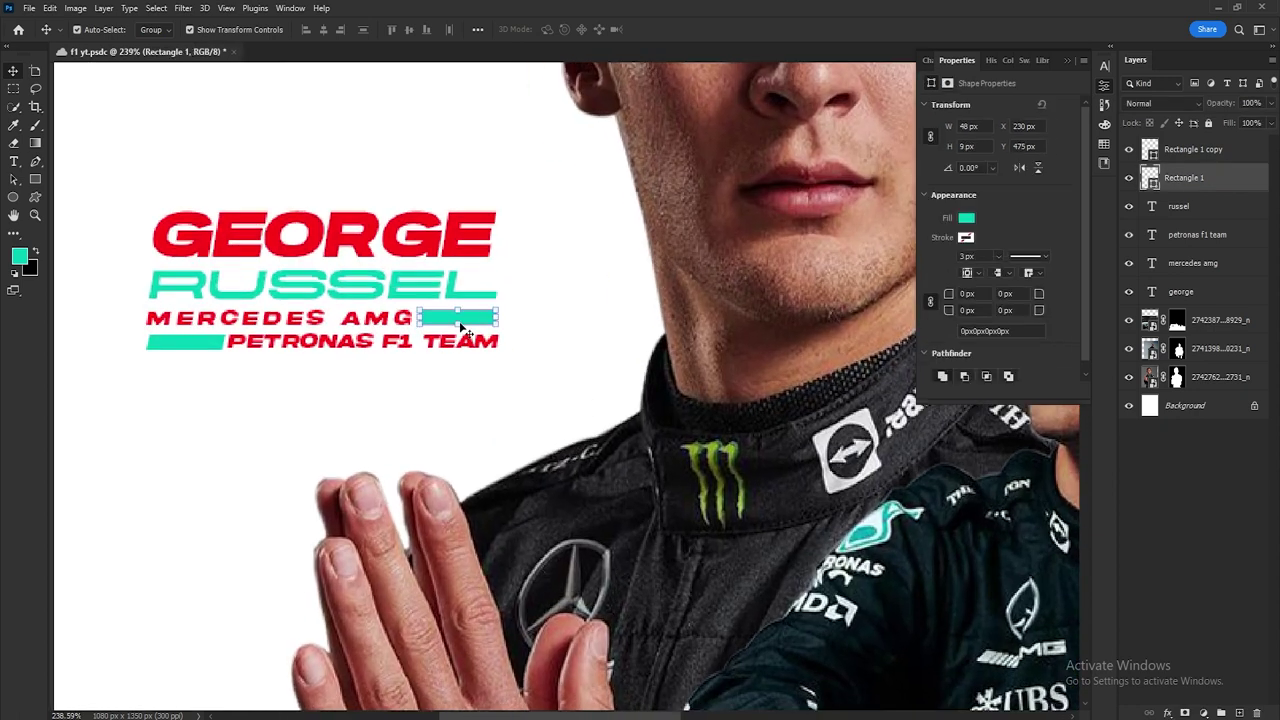
pyautogui.press('Delete')
pyautogui.moveTo(218, 340); pyautogui.dragTo(470, 323)
pyautogui.click(614, 277)
pyautogui.scroll(-3, 429, 372)
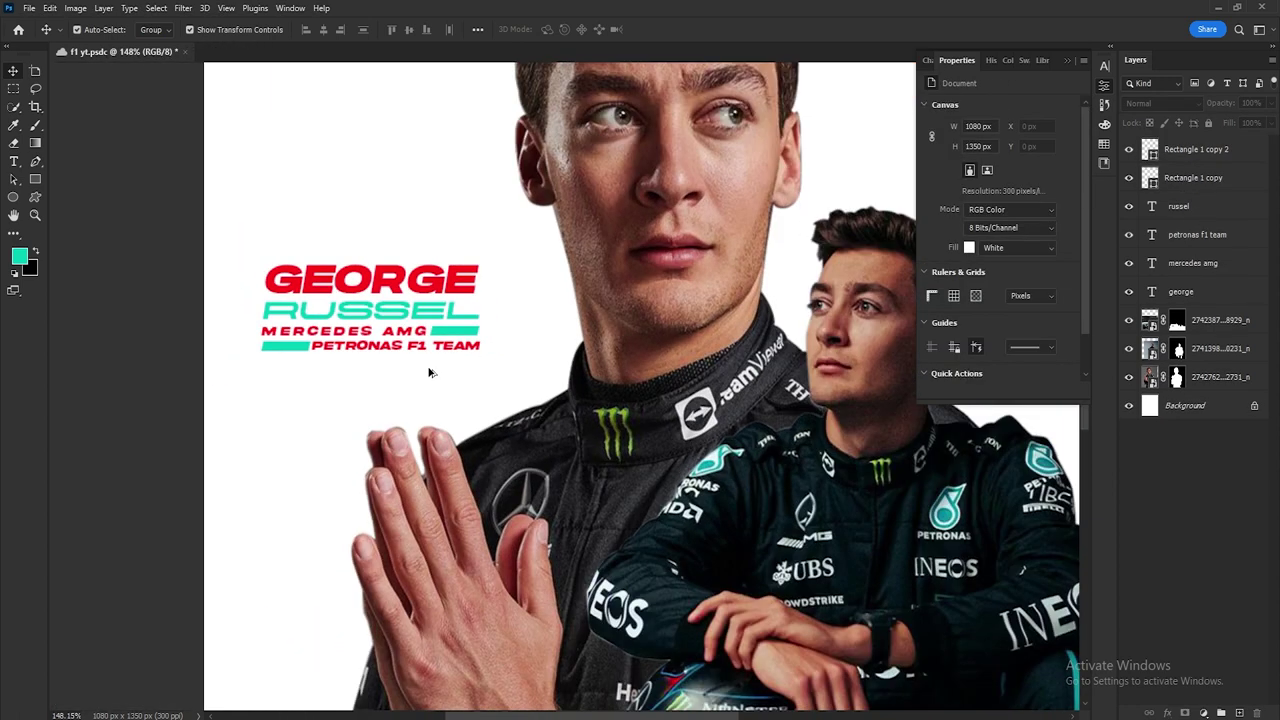
pyautogui.moveTo(297, 353); pyautogui.dragTo(295, 353)
pyautogui.click(303, 383)
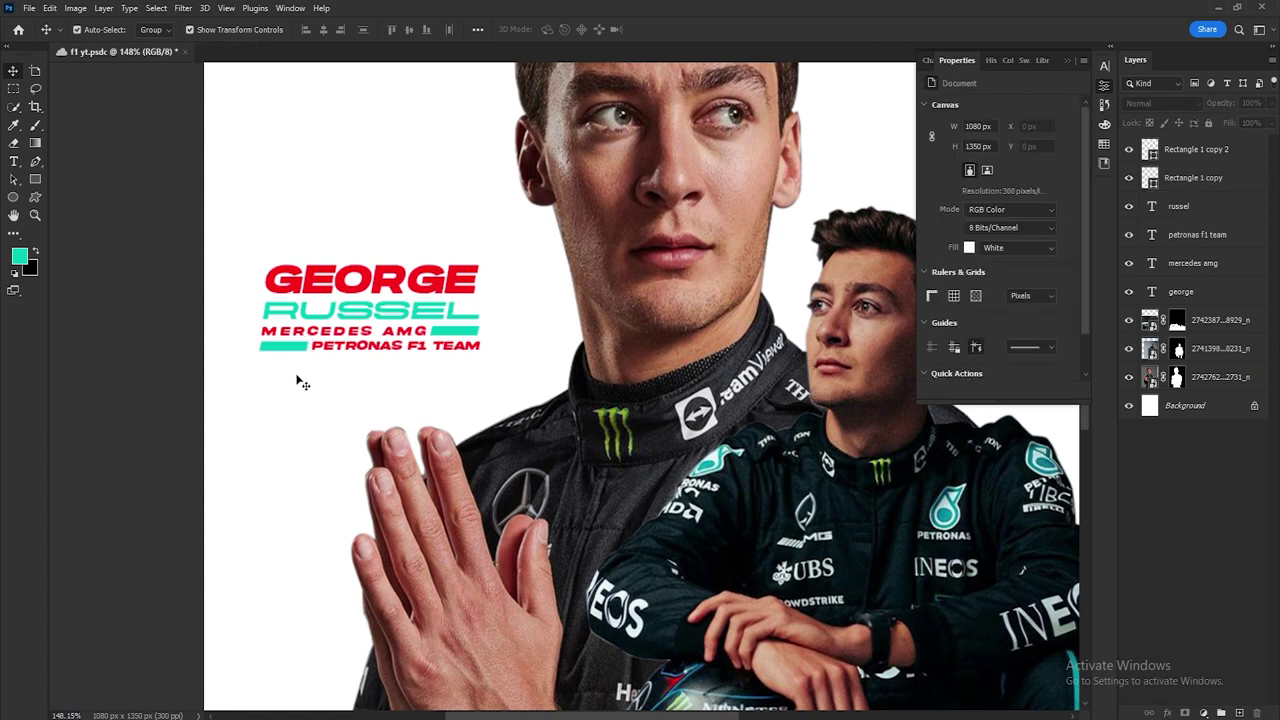
# Step: Select all the title text and teal bar layers together
pyautogui.click(478, 332)
pyautogui.click(470, 362)
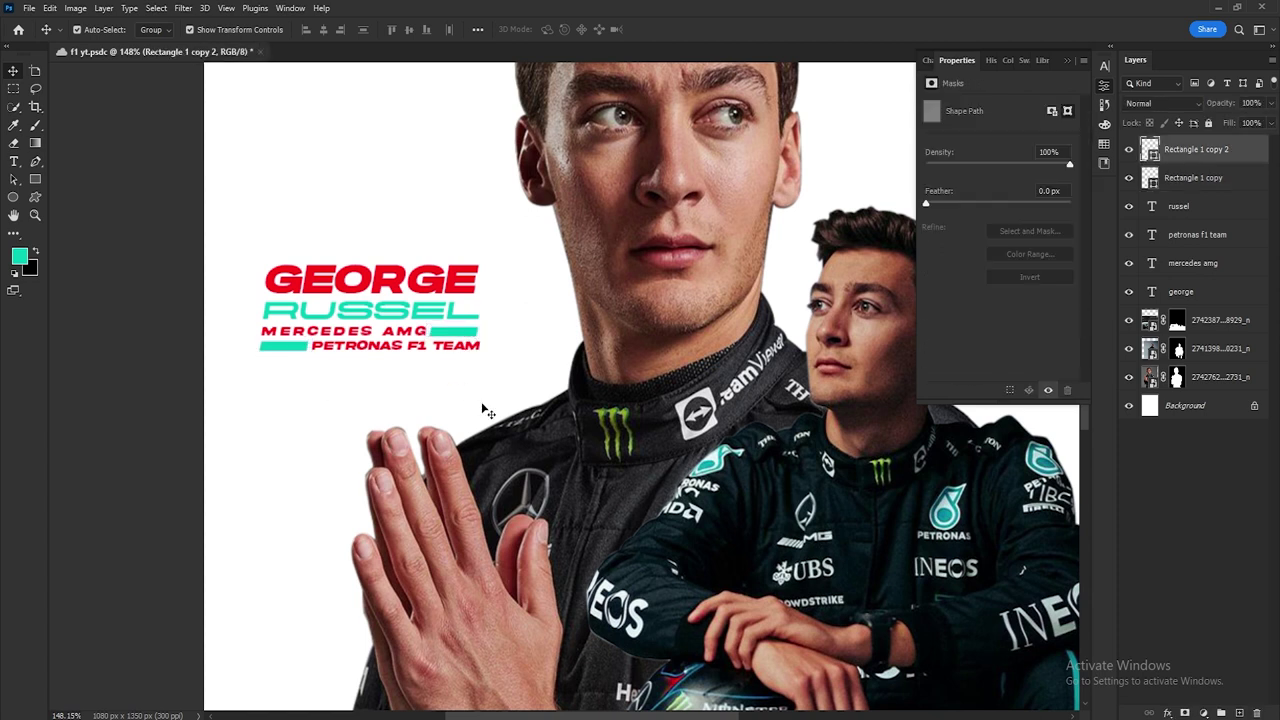
pyautogui.click(455, 335)
pyautogui.scroll(-2, 497, 418)
pyautogui.scroll(-2, 457, 380)
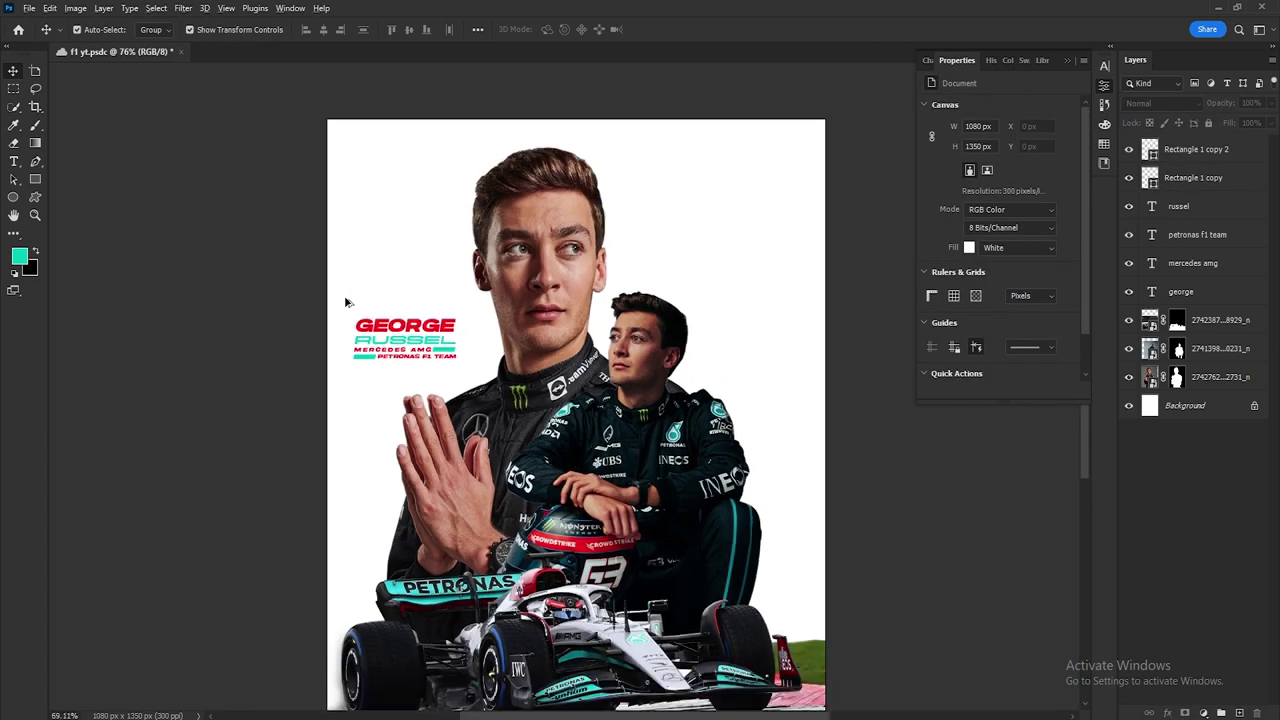
pyautogui.scroll(-2, 346, 300)
pyautogui.scroll(2, 340, 312)
pyautogui.scroll(2, 340, 312)
pyautogui.moveTo(1220, 162); pyautogui.dragTo(1212, 295)
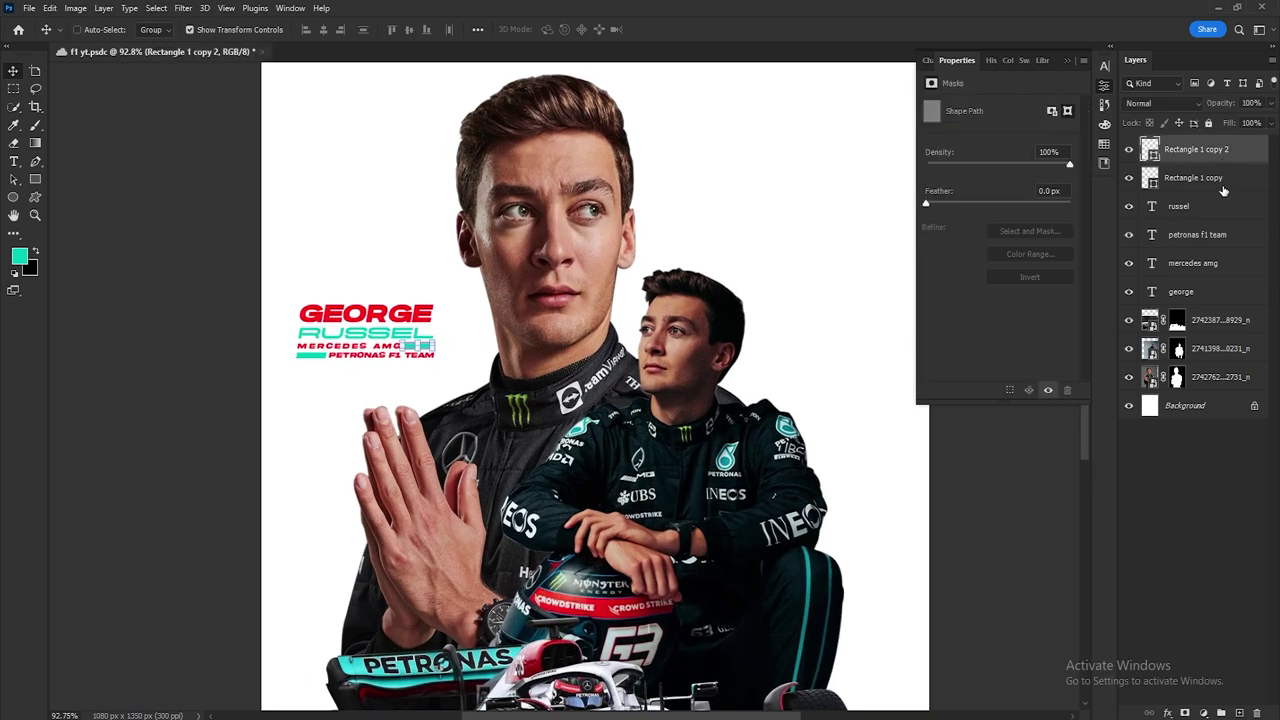
# Step: Group the selected title layers as TEXT and scale the block up slightly
pyautogui.hotkey('ctrl', 'g')
pyautogui.write('TEXT')
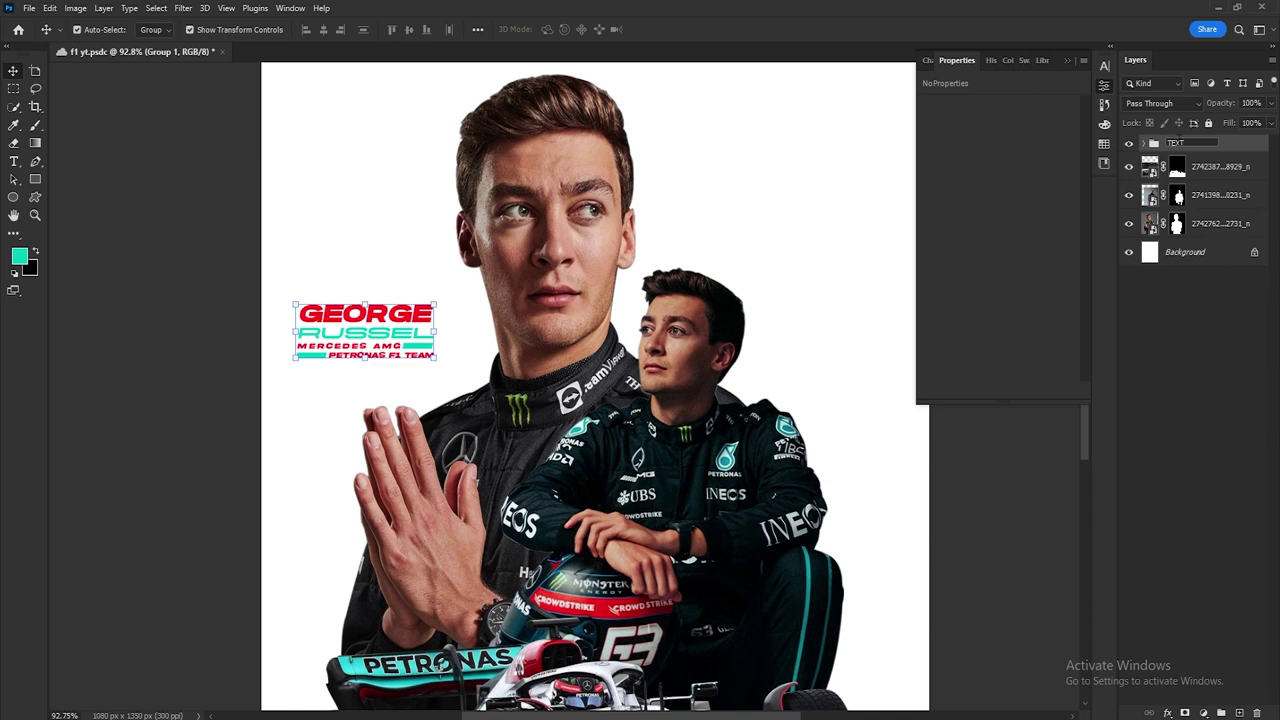
pyautogui.hotkey('ctrl', 't')
pyautogui.moveTo(437, 331); pyautogui.dragTo(450, 335)
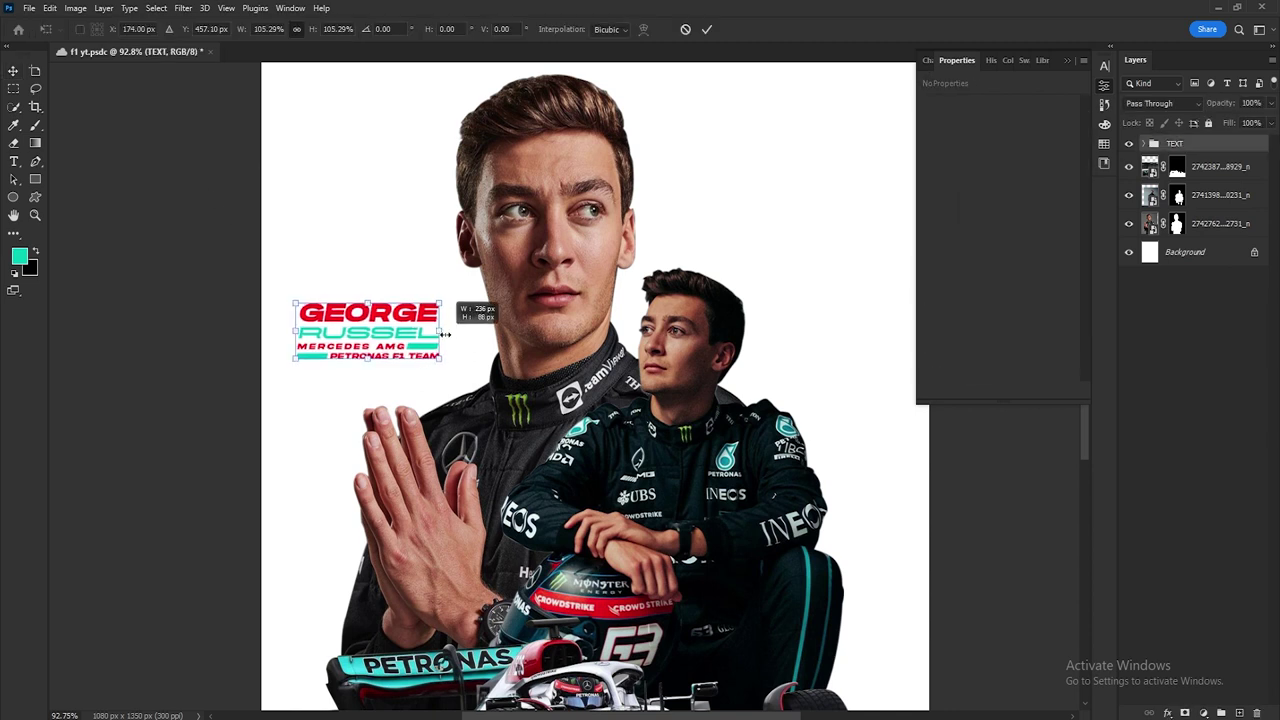
pyautogui.click(706, 29)
pyautogui.hotkey('ctrl', '0')
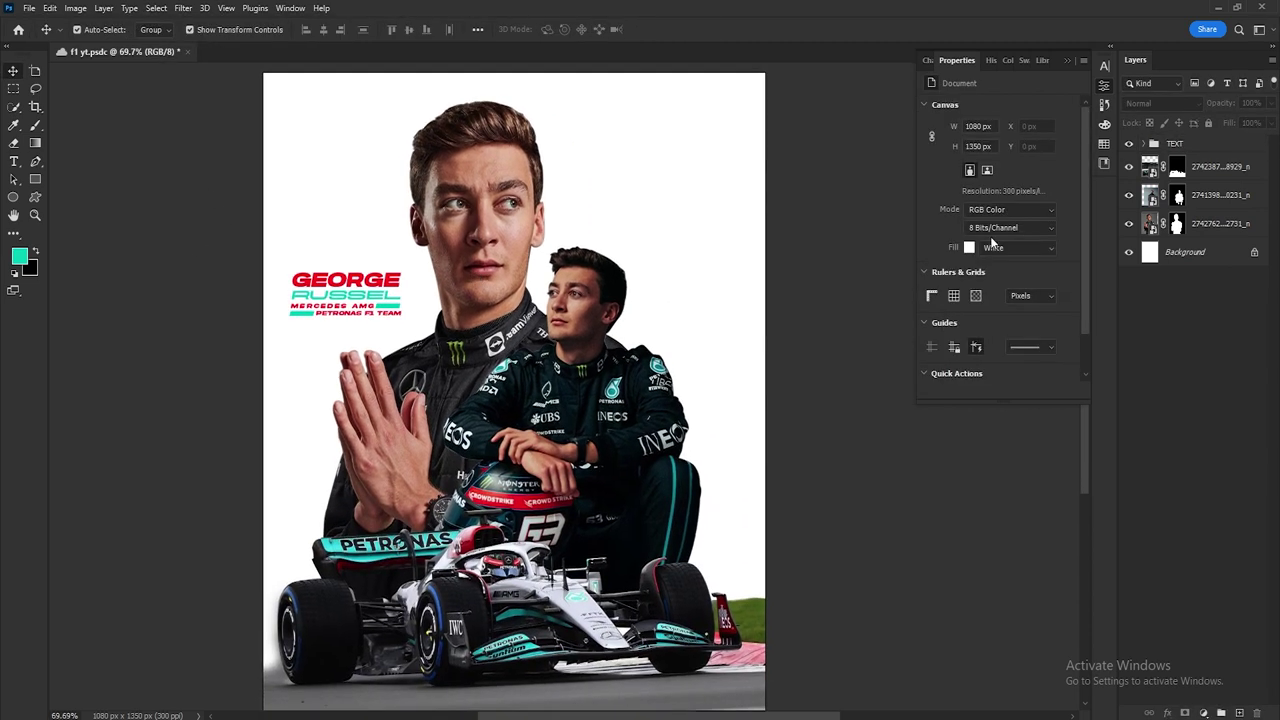
pyautogui.click(1067, 60)
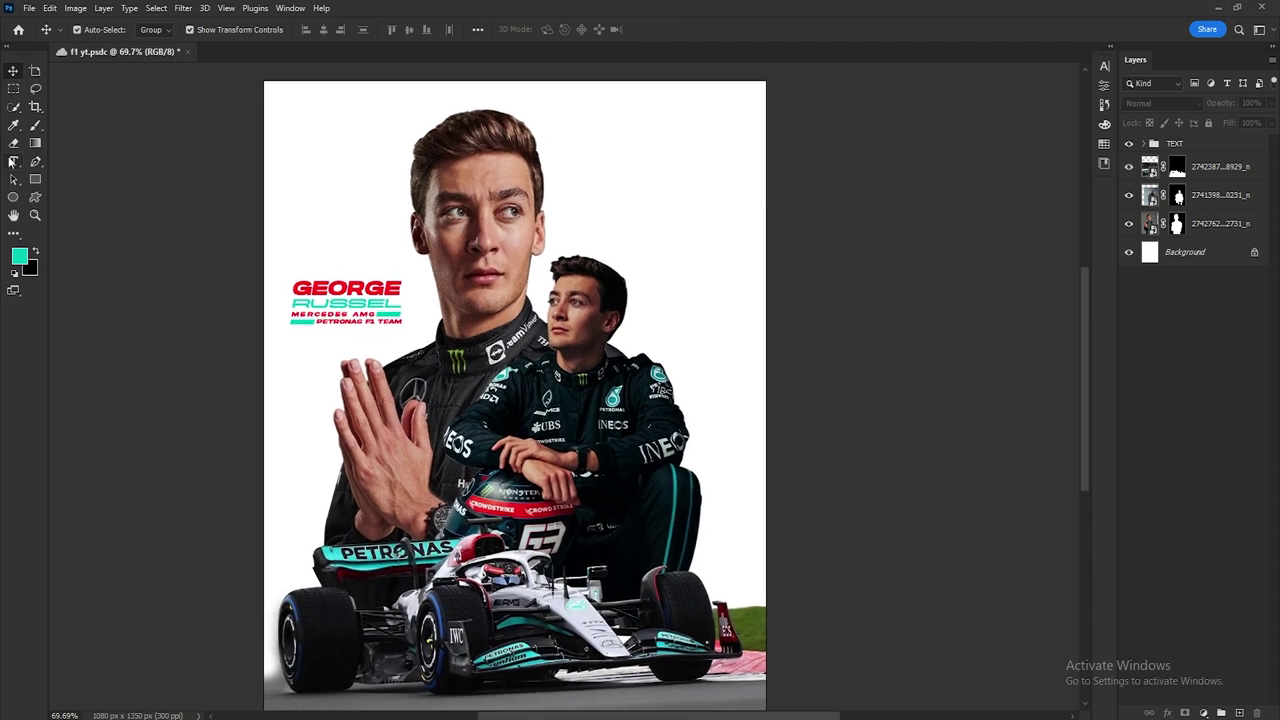
pyautogui.click(12, 161)
# Step: Type 2022 at the top of the poster and move it down over the face
pyautogui.click(337, 186)
pyautogui.write('2022')
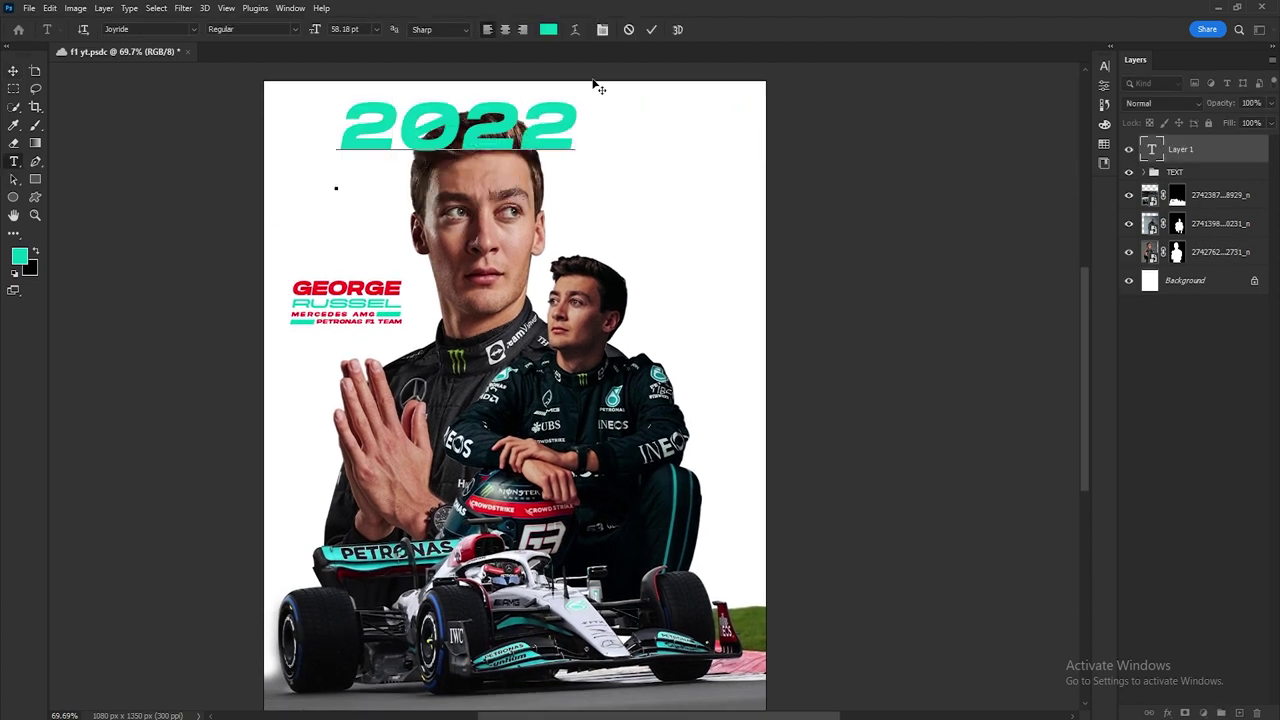
pyautogui.click(651, 30)
pyautogui.click(13, 70)
pyautogui.moveTo(420, 125); pyautogui.dragTo(395, 172)
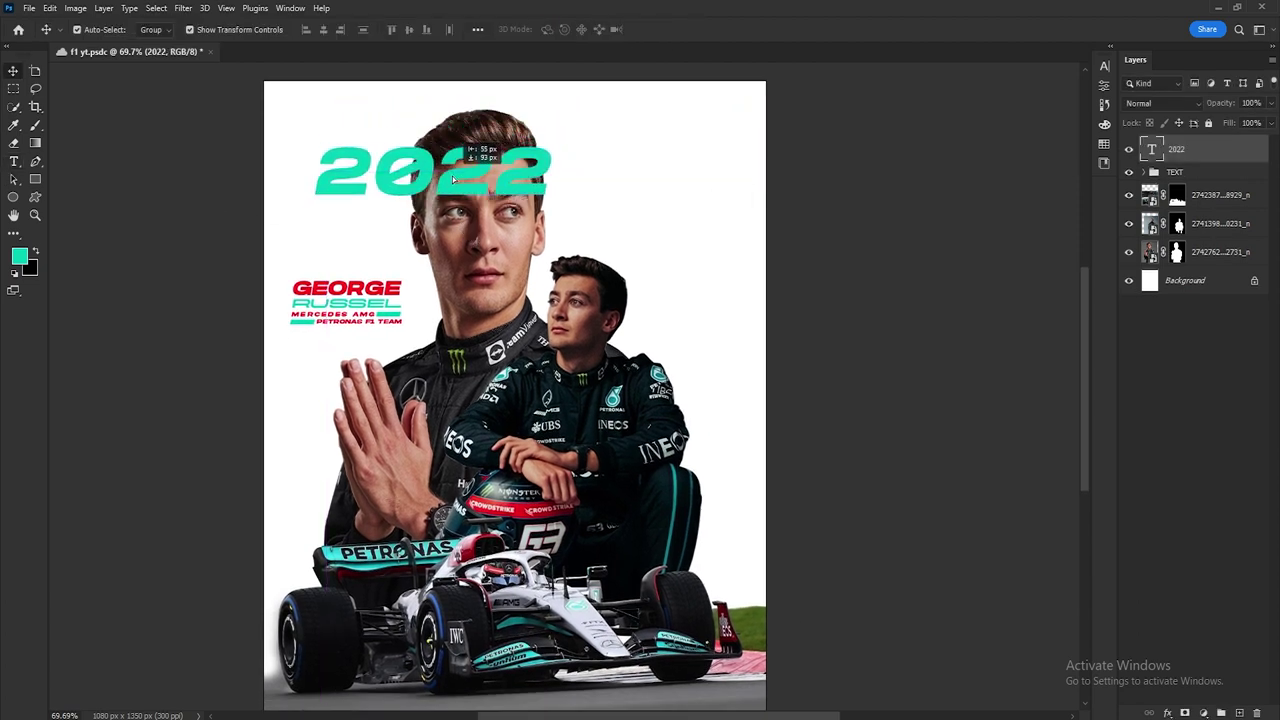
# Step: Widen the 2022 text, stack it behind the portraits and place a copy below
pyautogui.click(1104, 65)
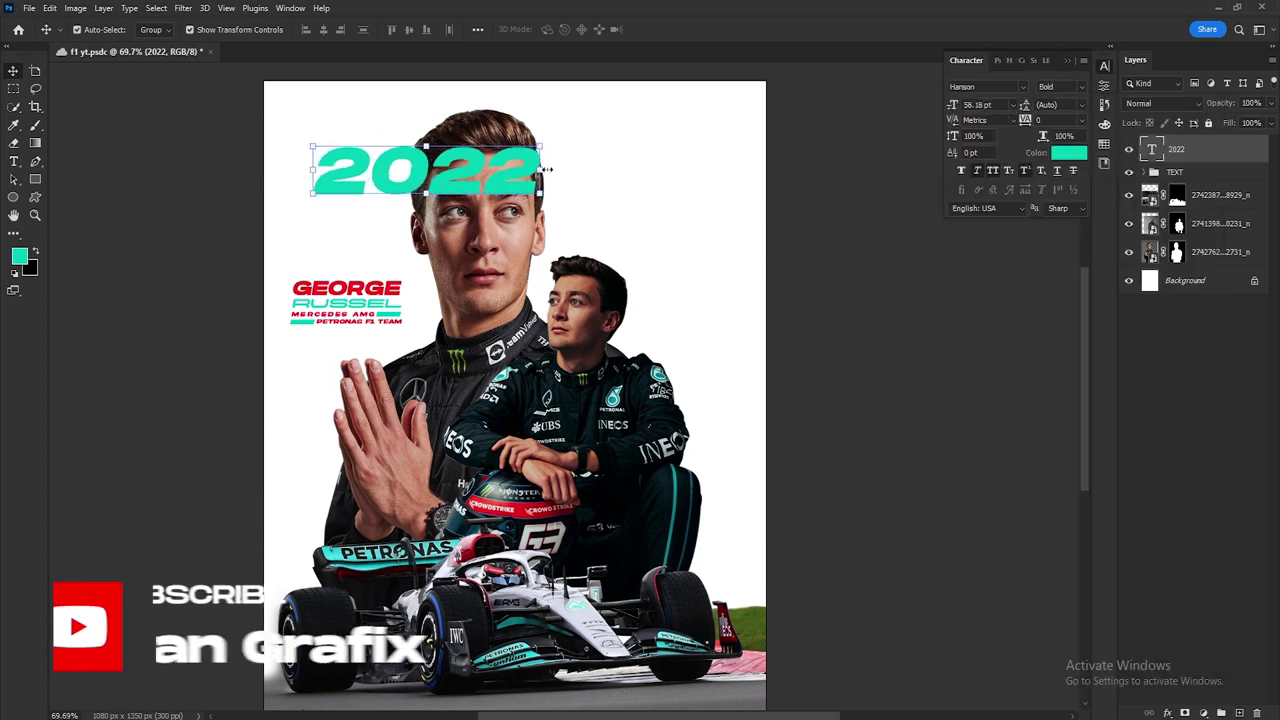
pyautogui.moveTo(553, 170); pyautogui.dragTo(657, 170)
pyautogui.click(706, 29)
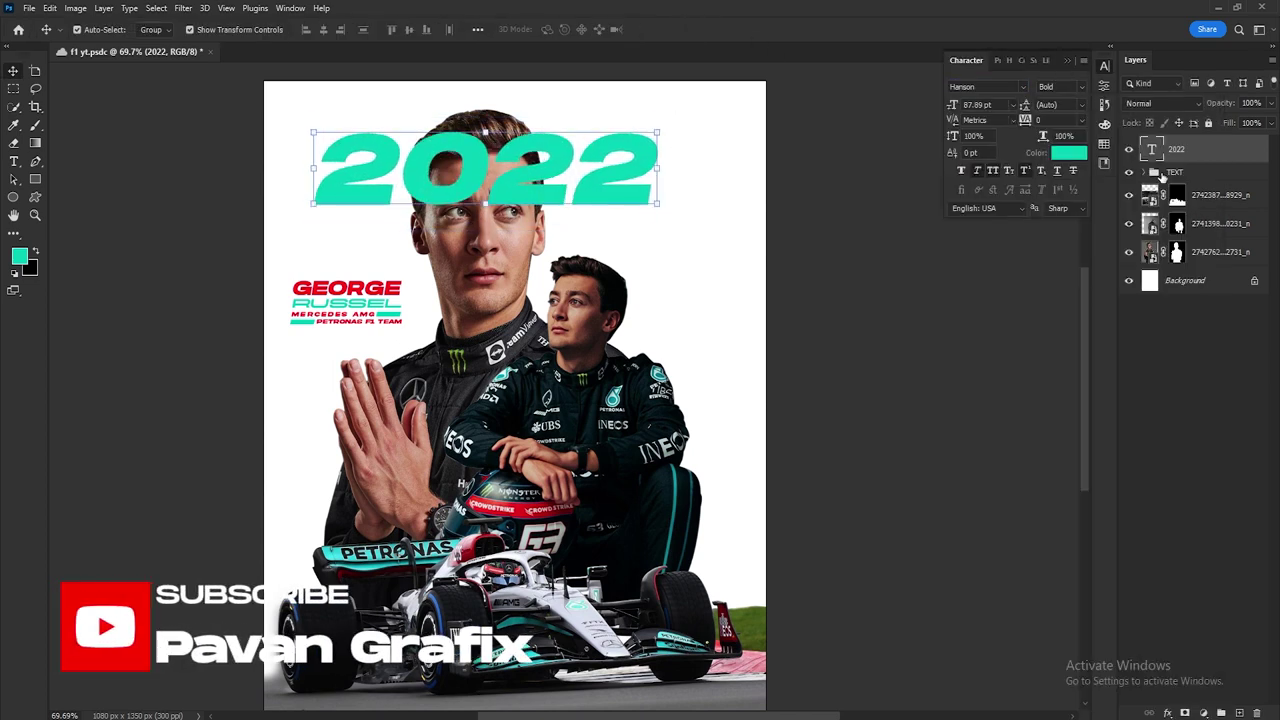
pyautogui.moveTo(1195, 152); pyautogui.dragTo(1227, 265)
pyautogui.moveTo(615, 190)
pyautogui.mouseDown()
pyautogui.moveTo(604, 170)
pyautogui.moveTo(620, 212)
pyautogui.mouseUp()
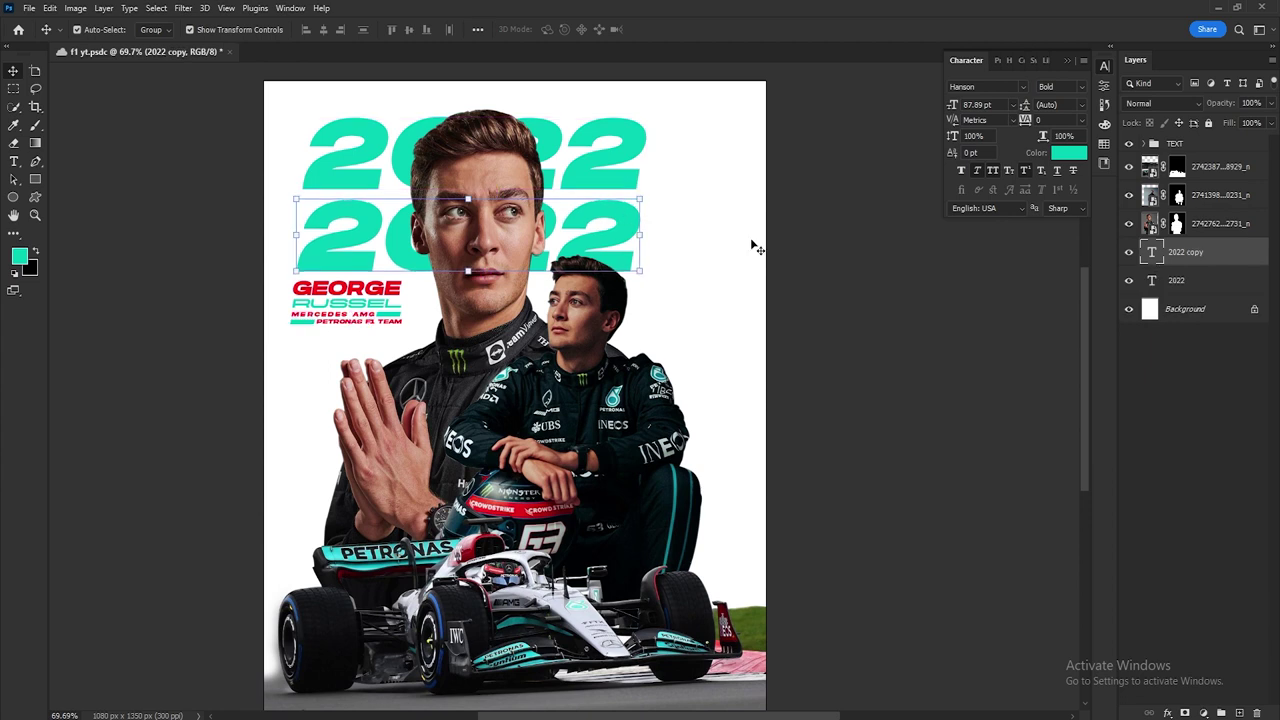
# Step: Give the 2022 copy a 3 px stroke in teal sampled from the poster
pyautogui.rightClick(1207, 680)
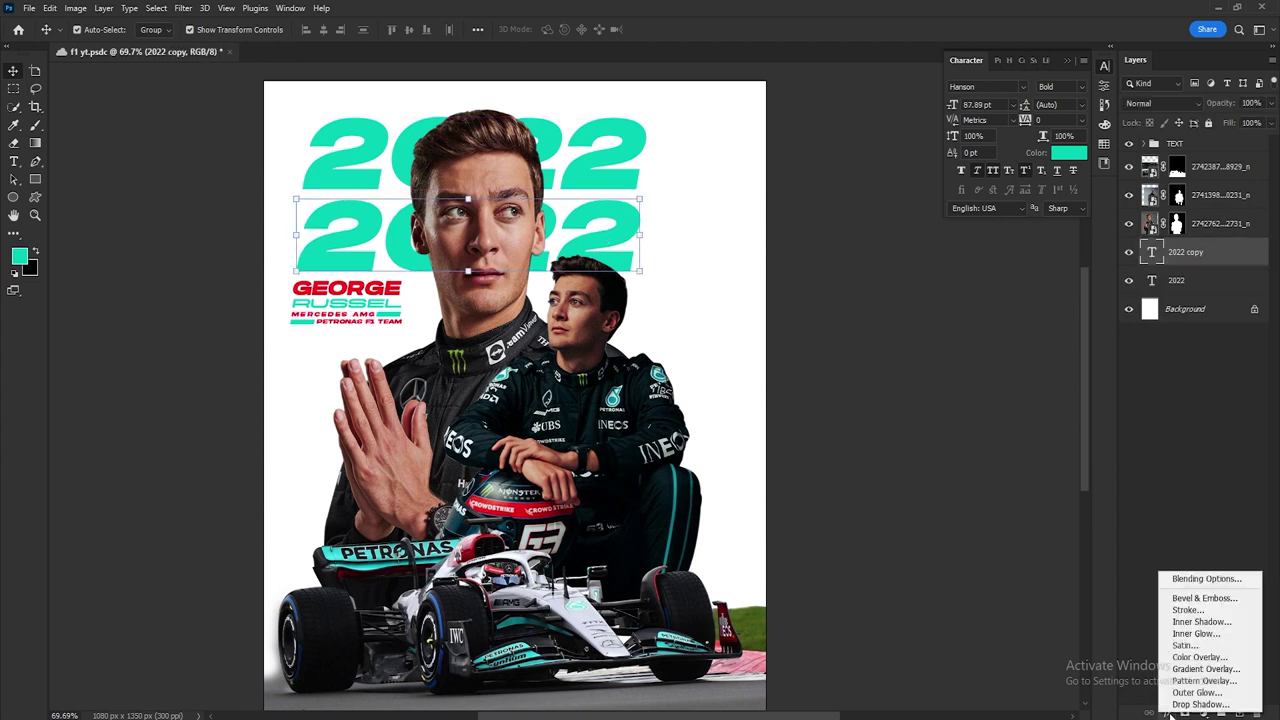
pyautogui.click(1189, 606)
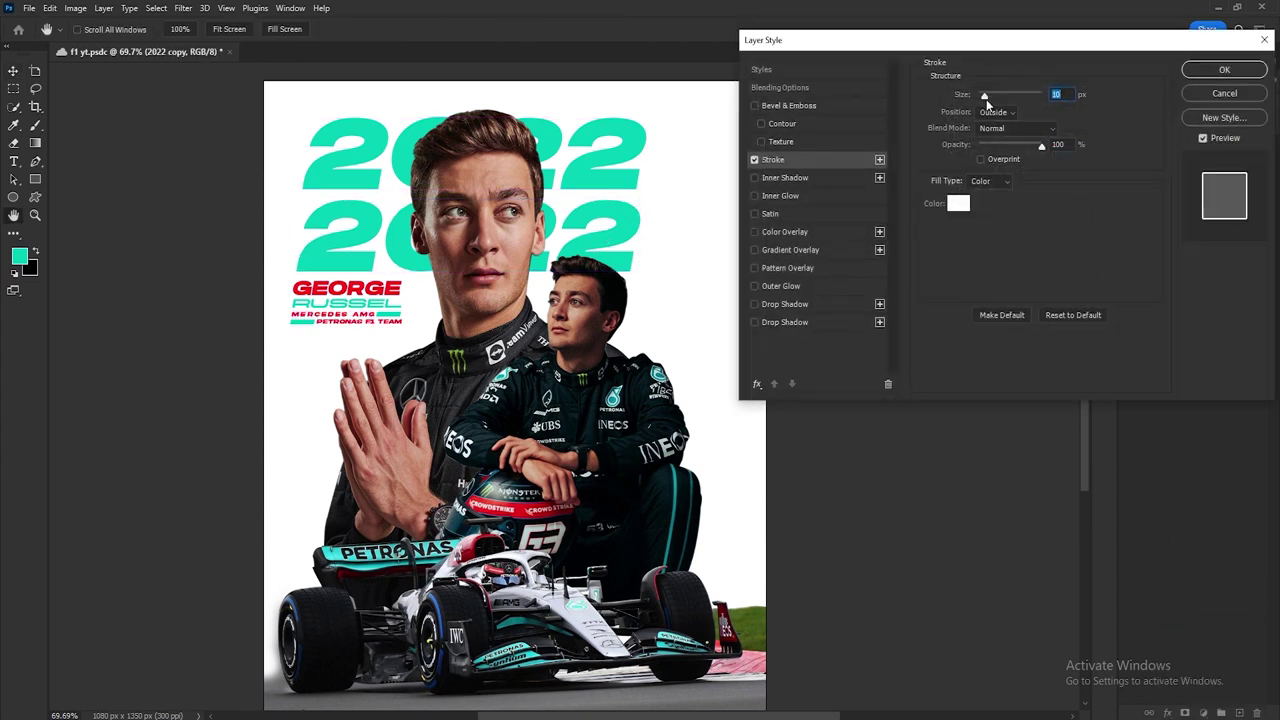
pyautogui.write('3')
pyautogui.click(958, 204)
pyautogui.click(634, 190)
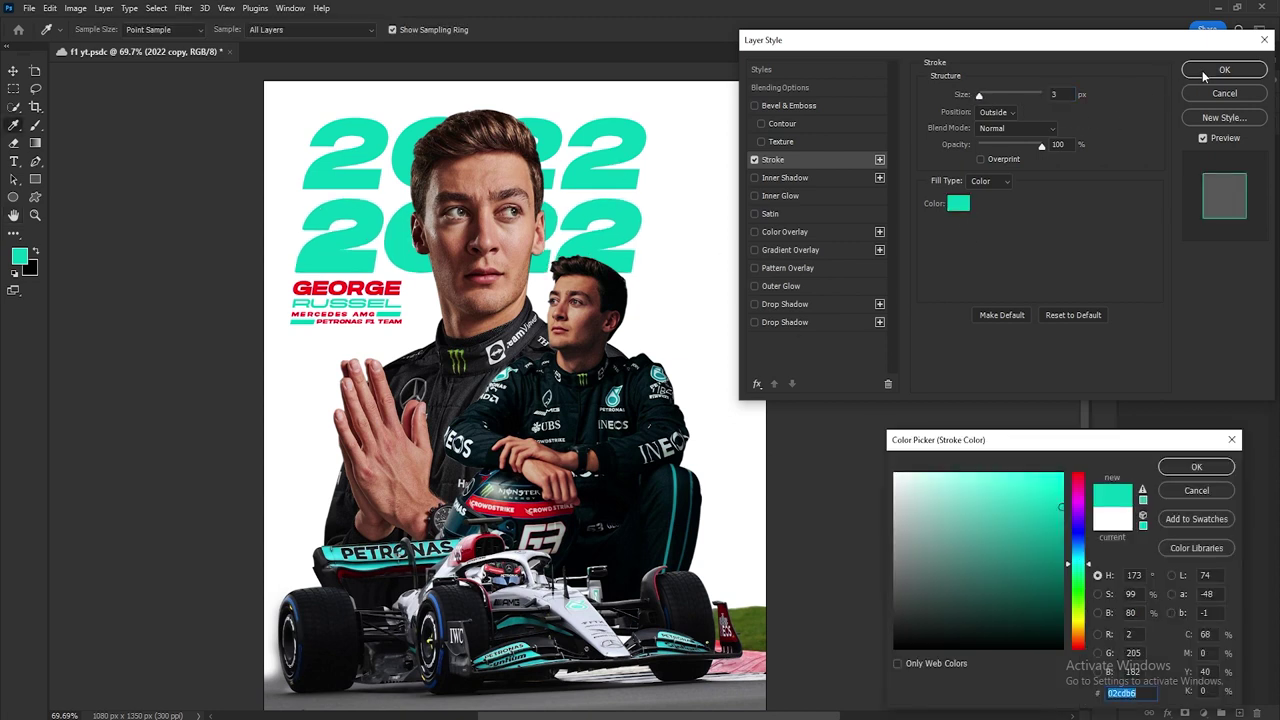
pyautogui.click(1196, 467)
pyautogui.click(1224, 69)
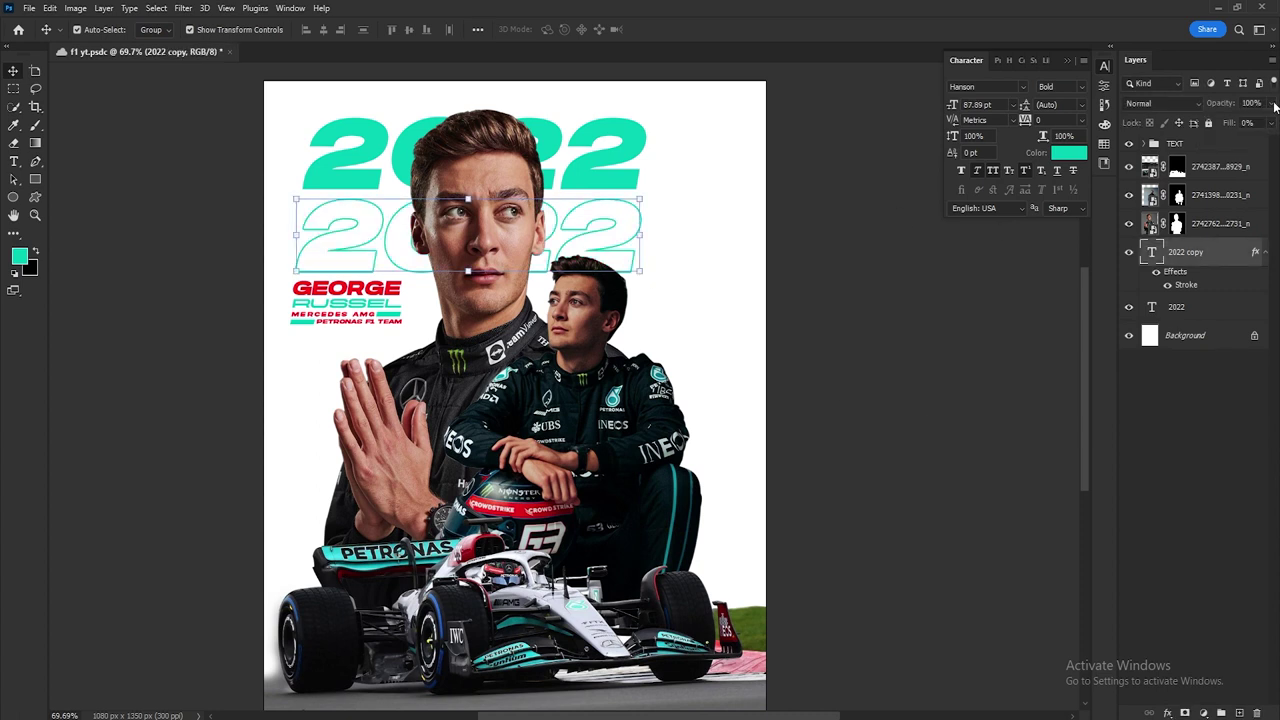
# Step: Set the outlined 2022 to 90% opacity and place a duplicate just below it
pyautogui.moveTo(1250, 119); pyautogui.dragTo(1246, 119)
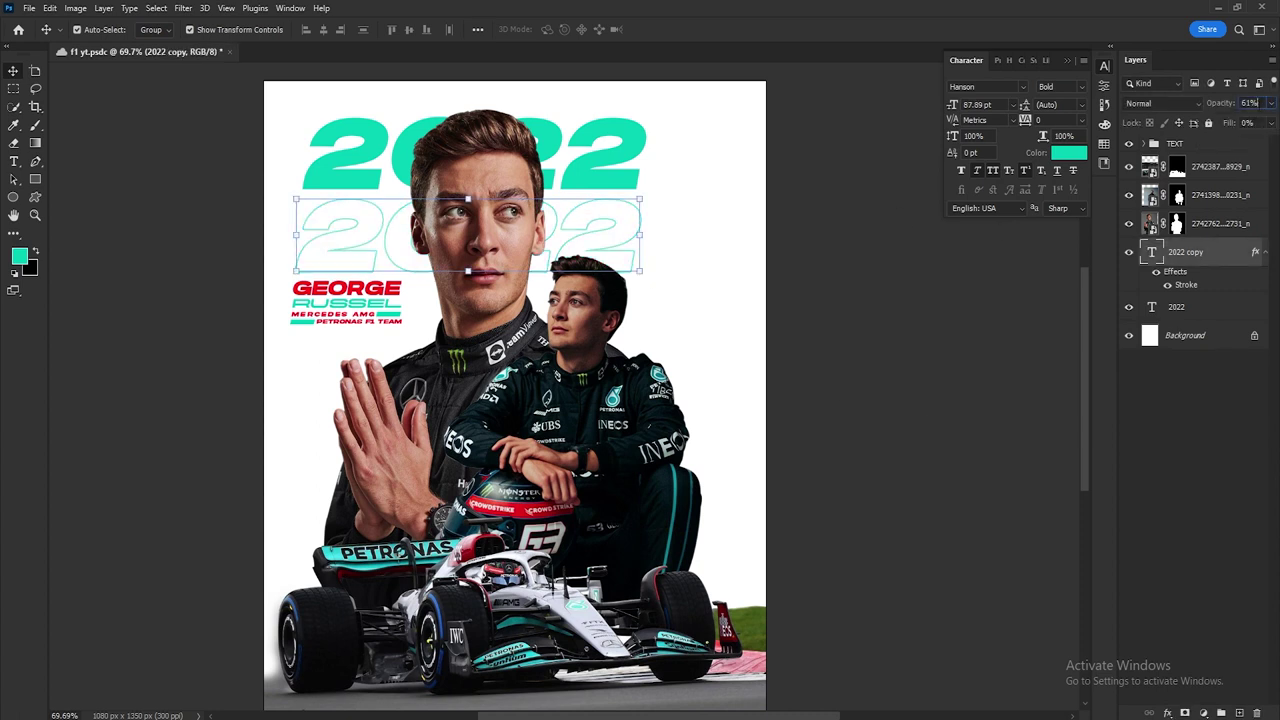
pyautogui.write('90')
pyautogui.press('Return')
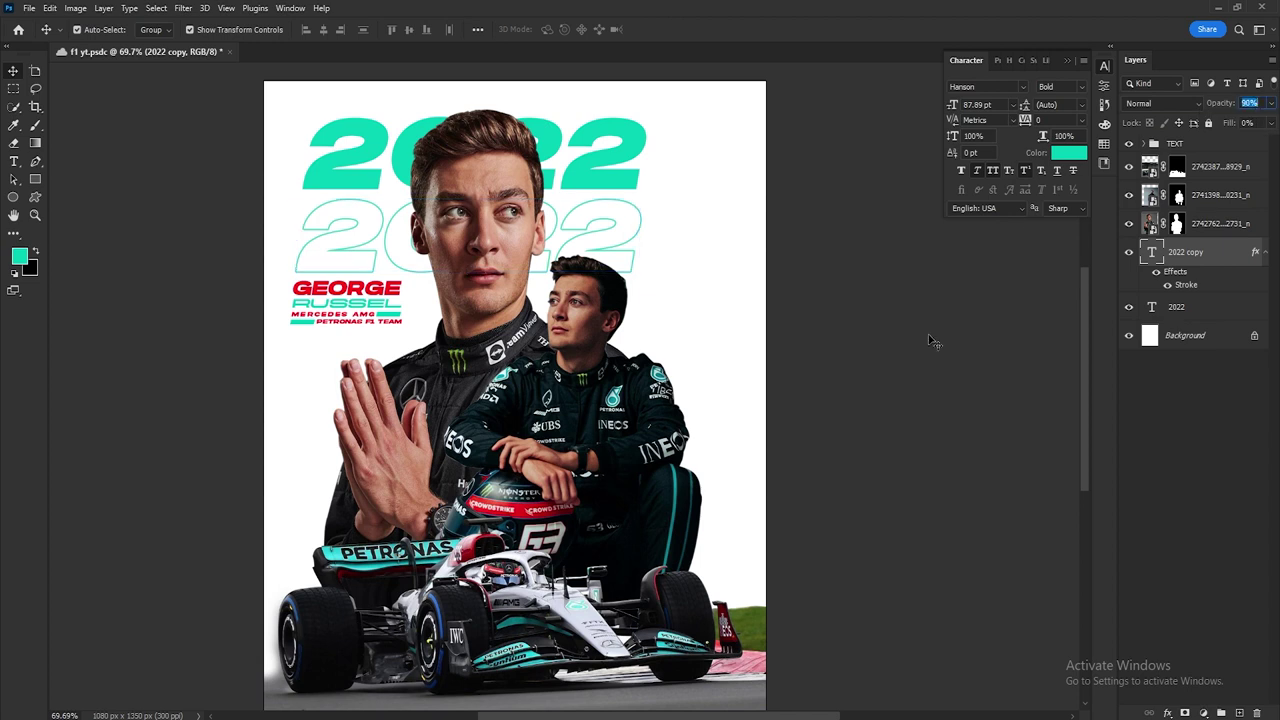
pyautogui.hotkey('ctrl', 'j')
pyautogui.moveTo(610, 205); pyautogui.dragTo(607, 318)
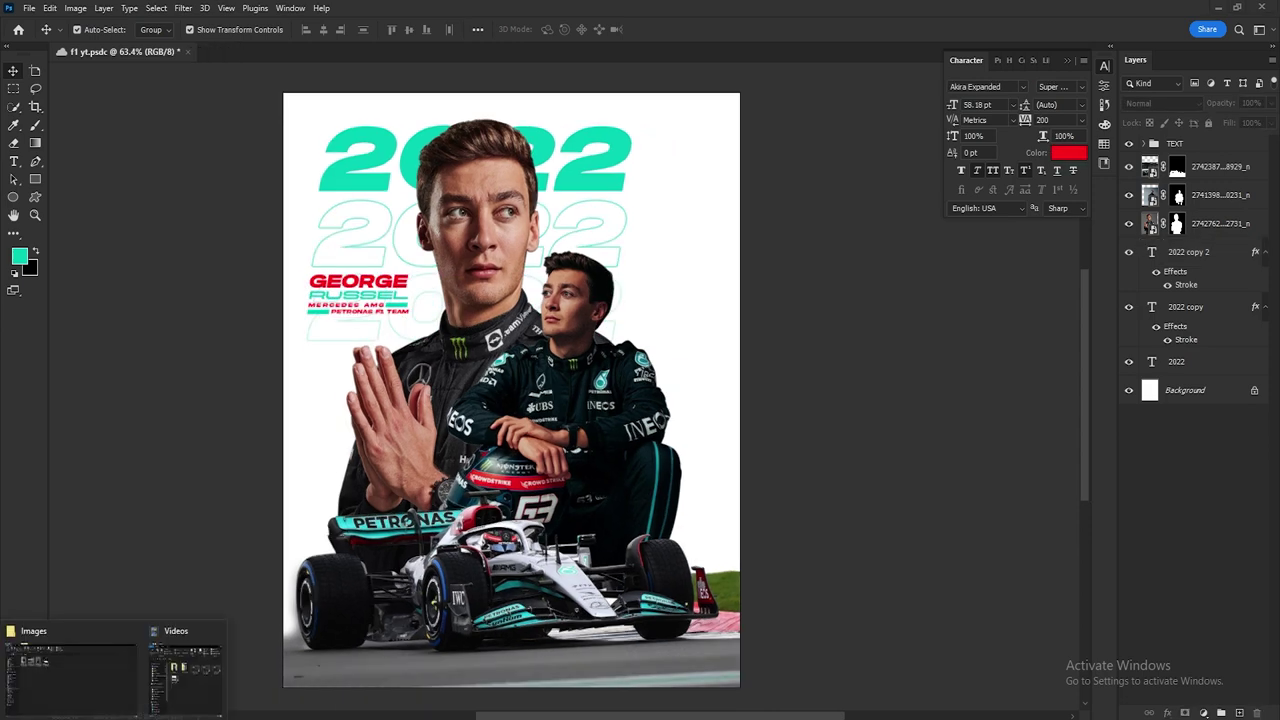
# Step: Bring in the cockpit photo, enlarge it to cover the canvas and fade it to about 32% opacity
pyautogui.click(40, 690)
pyautogui.moveTo(390, 155); pyautogui.dragTo(478, 290)
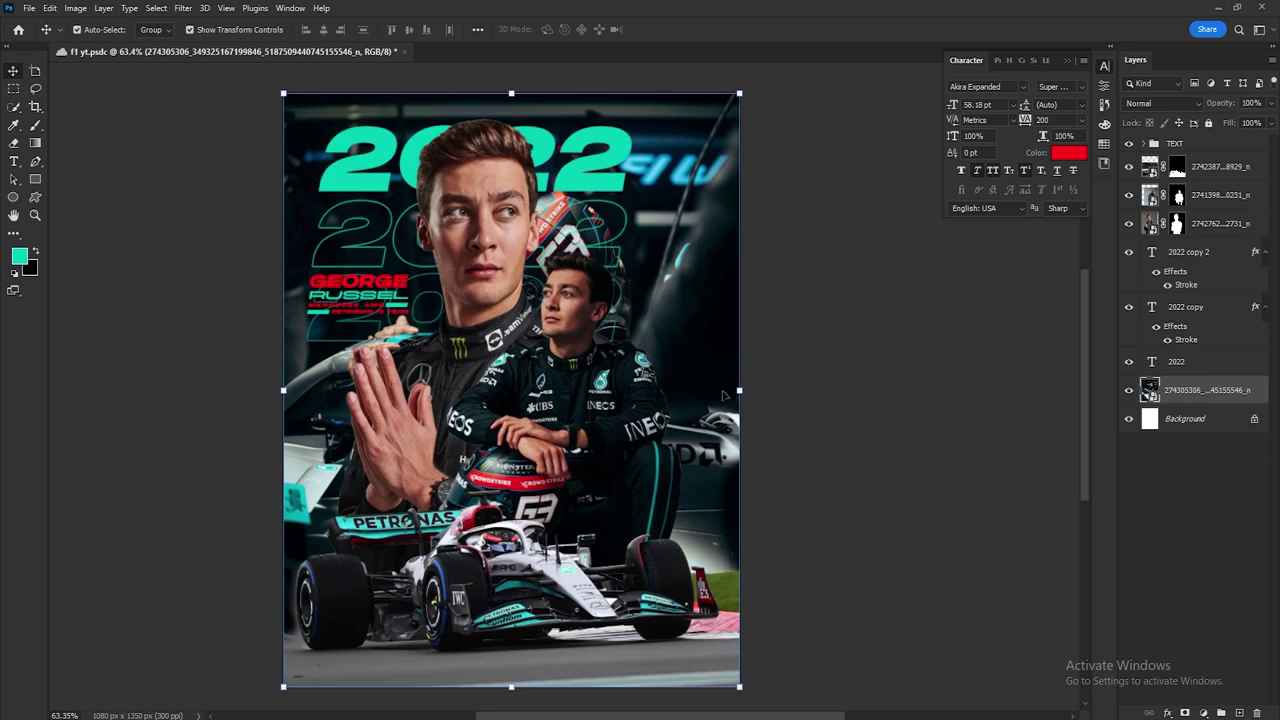
pyautogui.moveTo(740, 390); pyautogui.dragTo(655, 363)
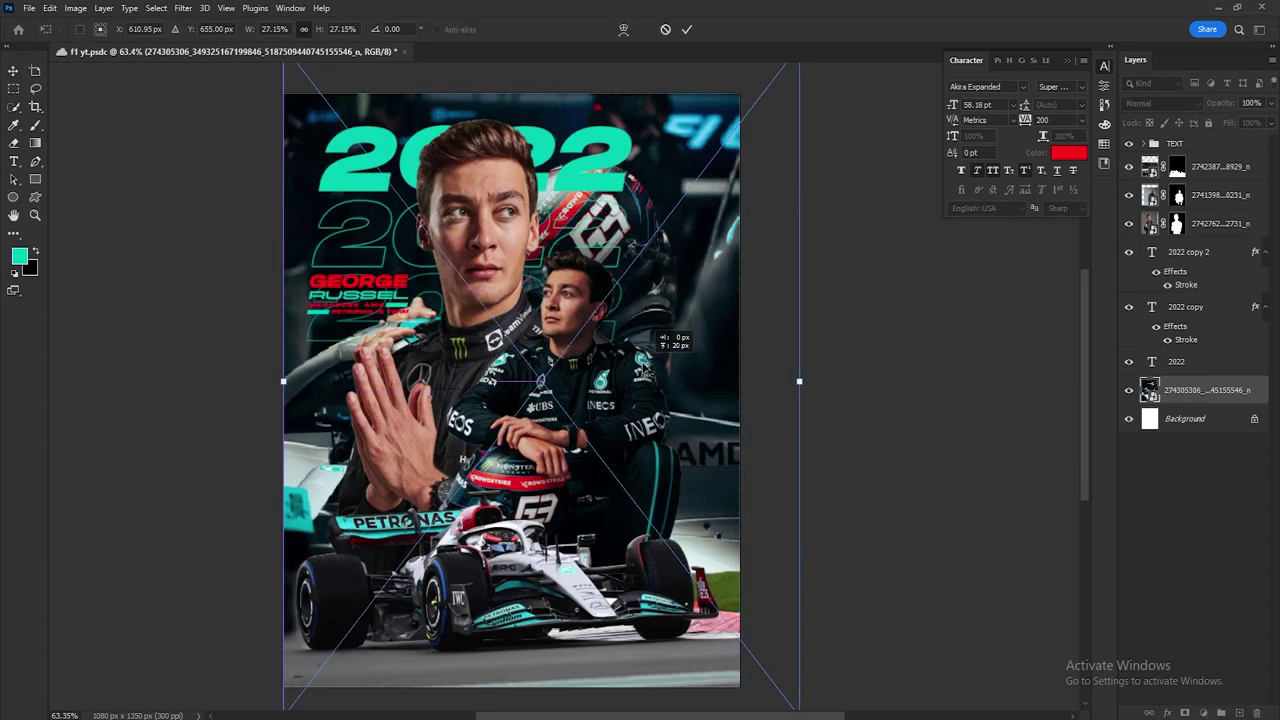
pyautogui.click(688, 30)
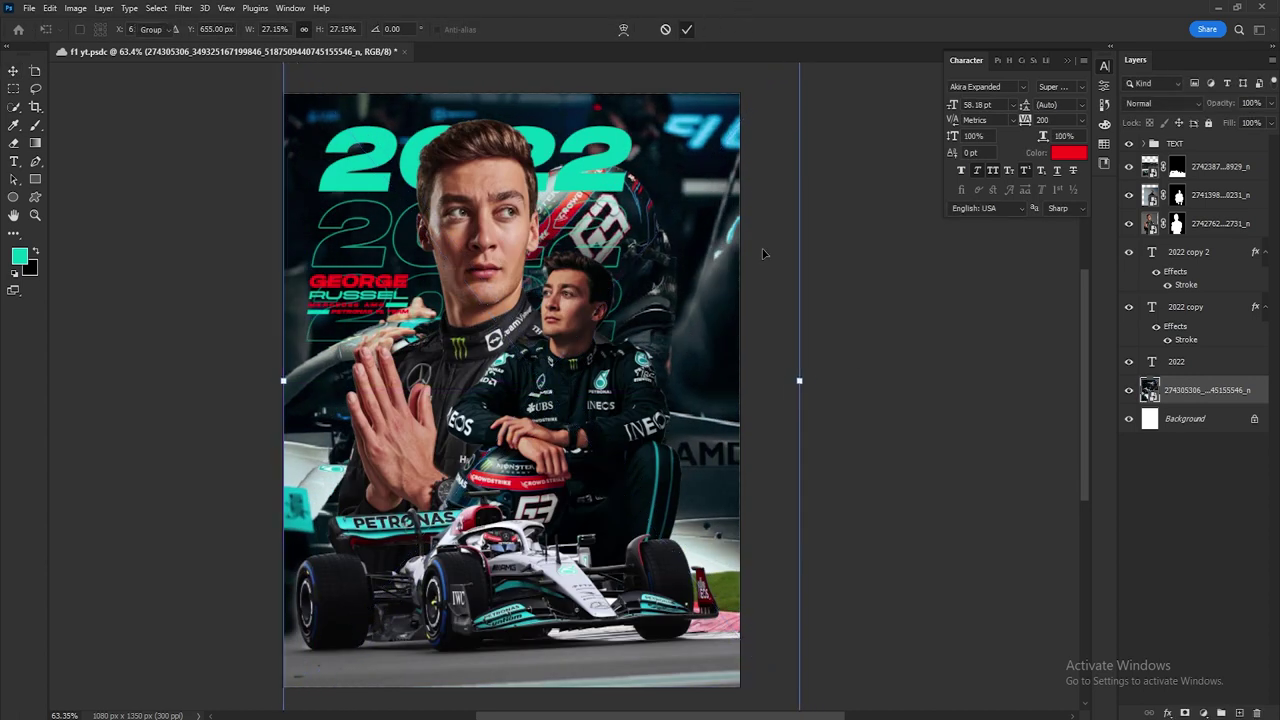
pyautogui.moveTo(1263, 125); pyautogui.dragTo(1228, 121)
pyautogui.moveTo(800, 381); pyautogui.dragTo(920, 380)
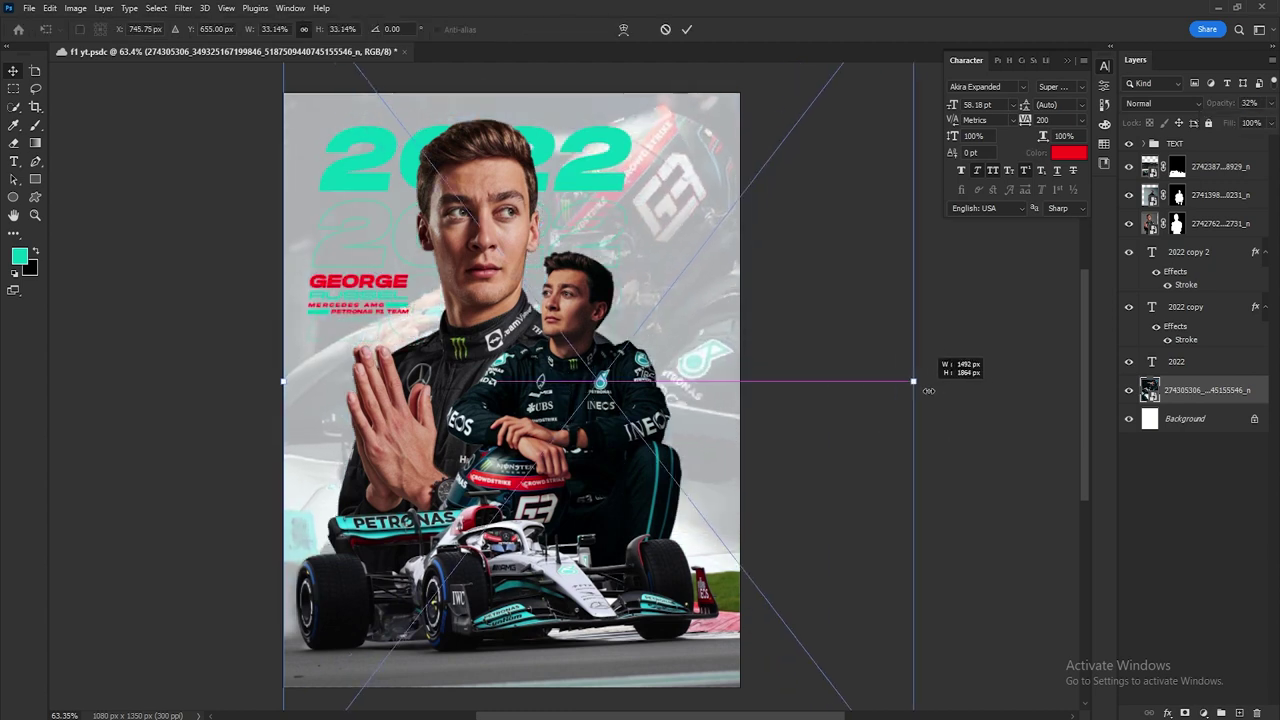
pyautogui.click(688, 30)
pyautogui.click(204, 280)
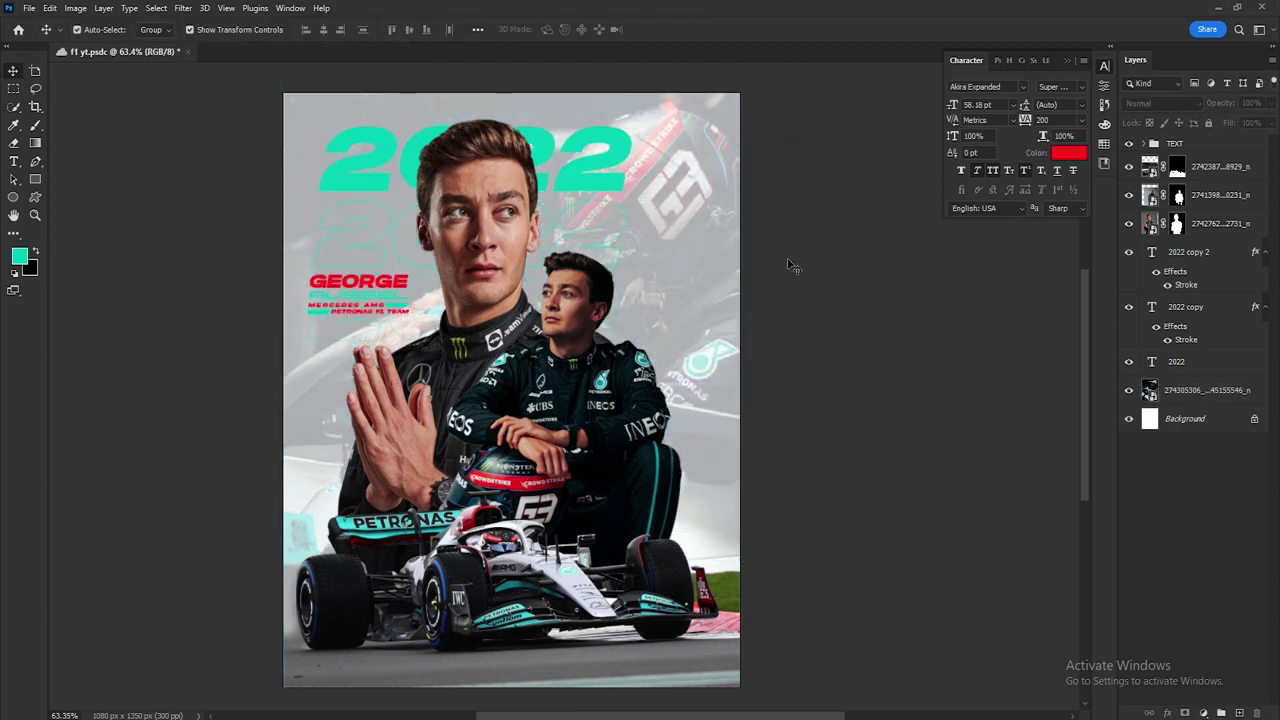
# Step: Draw a tall rectangle in the upper right and move it up to the top edge
pyautogui.click(35, 180)
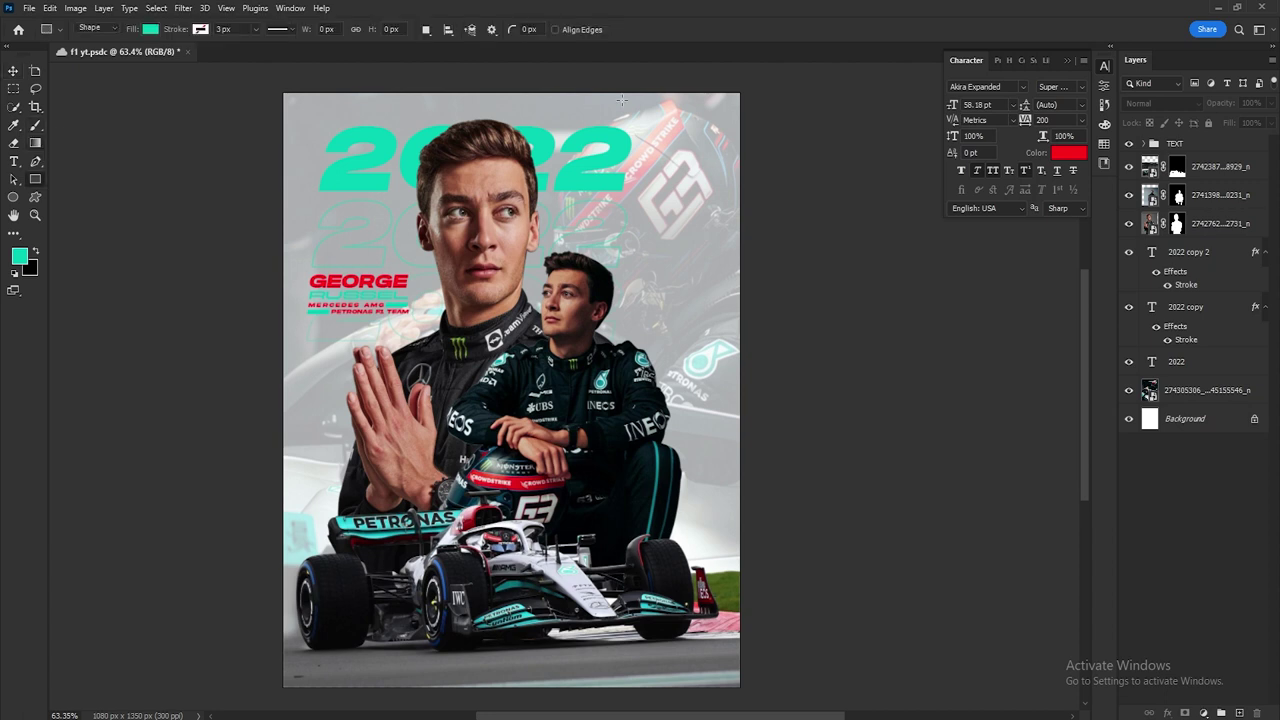
pyautogui.moveTo(606, 104); pyautogui.dragTo(699, 382)
pyautogui.press('v')
pyautogui.moveTo(678, 271); pyautogui.dragTo(657, 256)
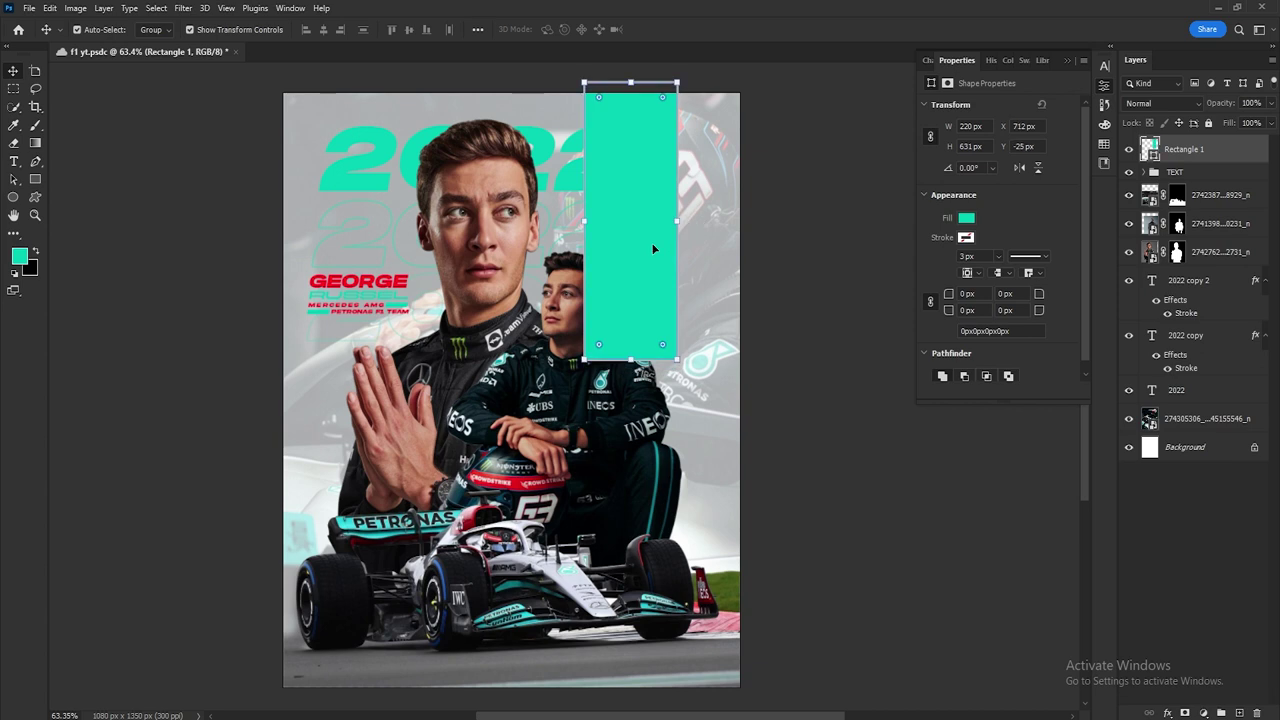
# Step: Fill the rectangle black and drag the cockpit photo onto the poster again
pyautogui.click(967, 218)
pyautogui.click(860, 154)
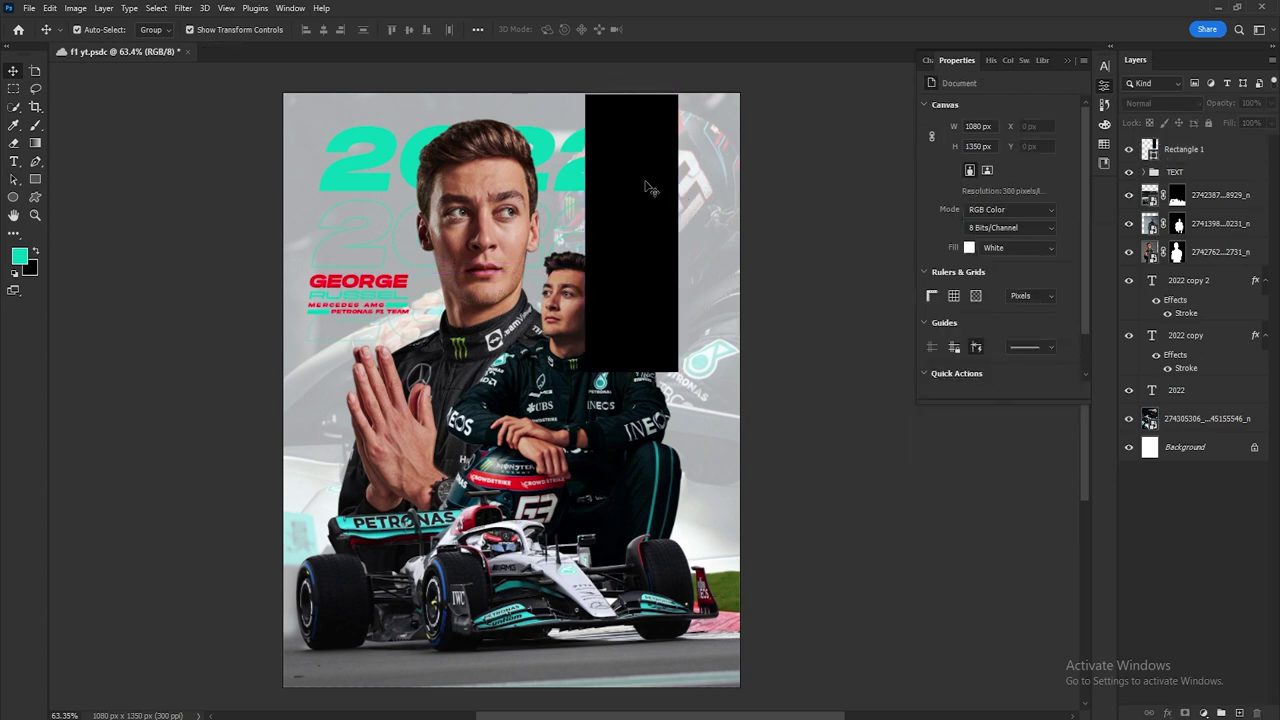
pyautogui.click(648, 163)
pyautogui.click(806, 213)
pyautogui.click(1068, 60)
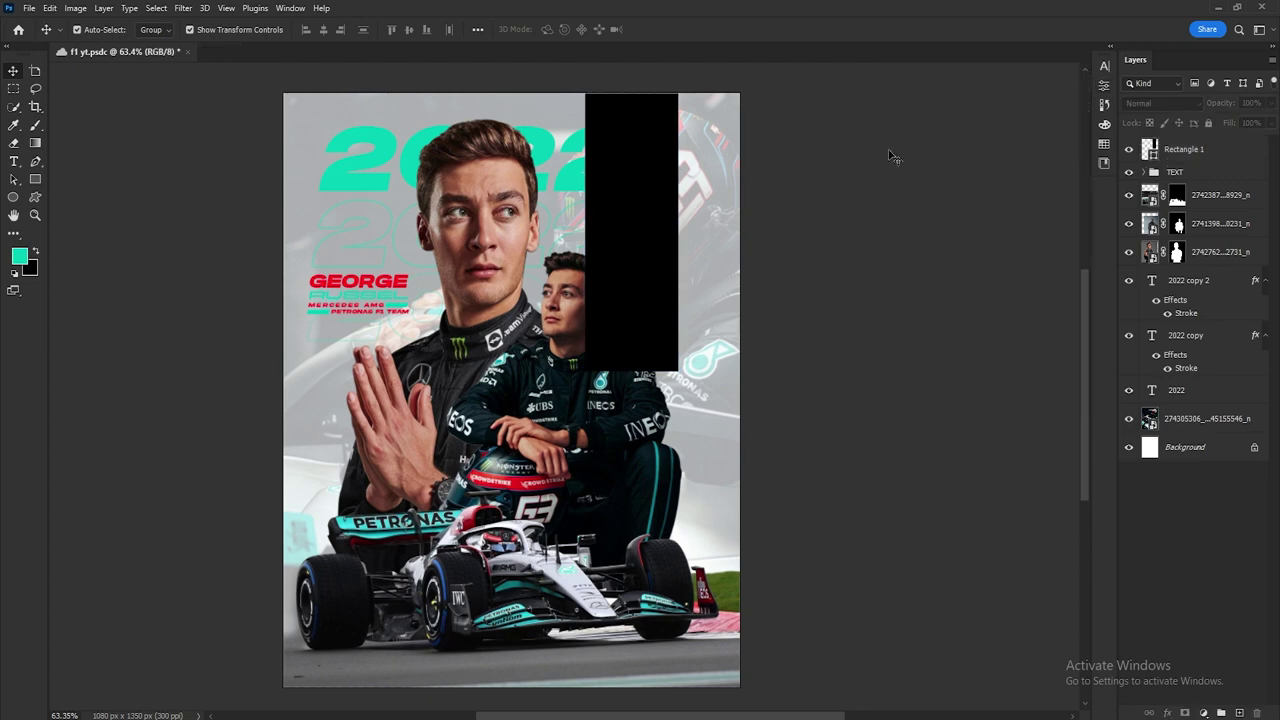
pyautogui.click(114, 677)
pyautogui.moveTo(391, 166); pyautogui.dragTo(423, 523)
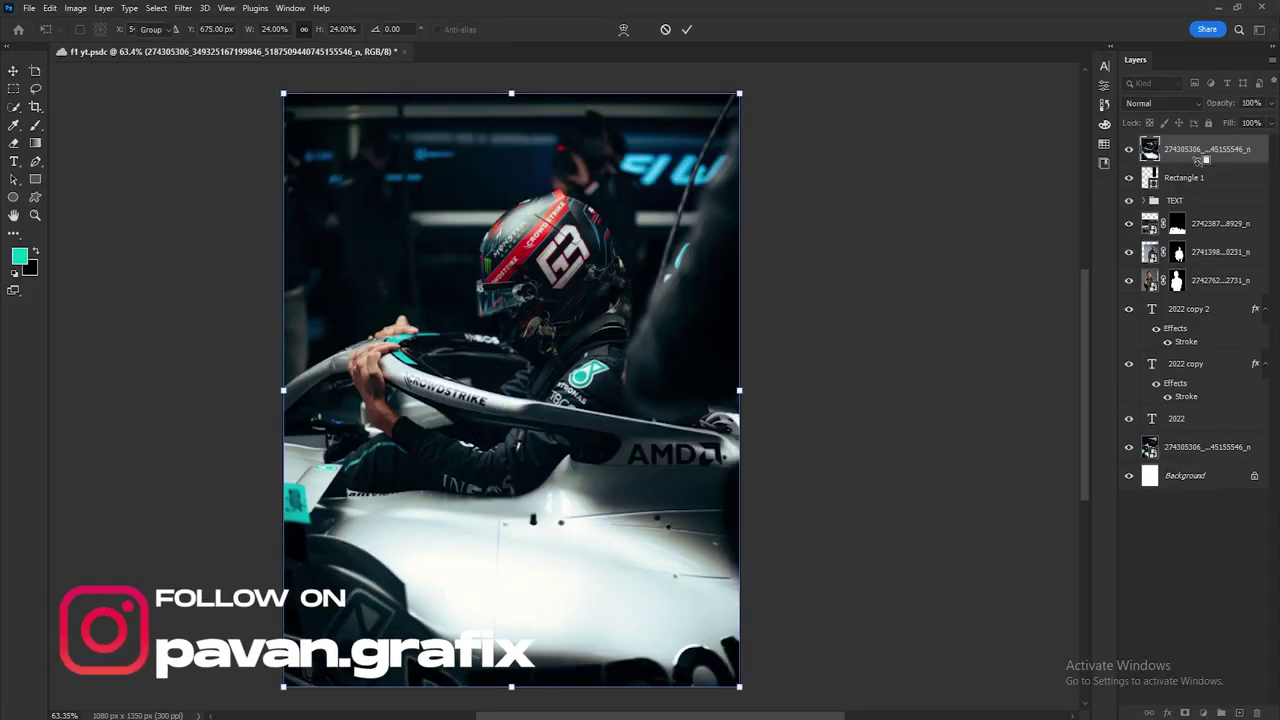
# Step: Clip the cockpit photo inside the black rectangle and resize it to fit
pyautogui.keyDown('alt'); pyautogui.click(1200, 163); pyautogui.keyUp('alt')
pyautogui.hotkey('ctrl', 't')
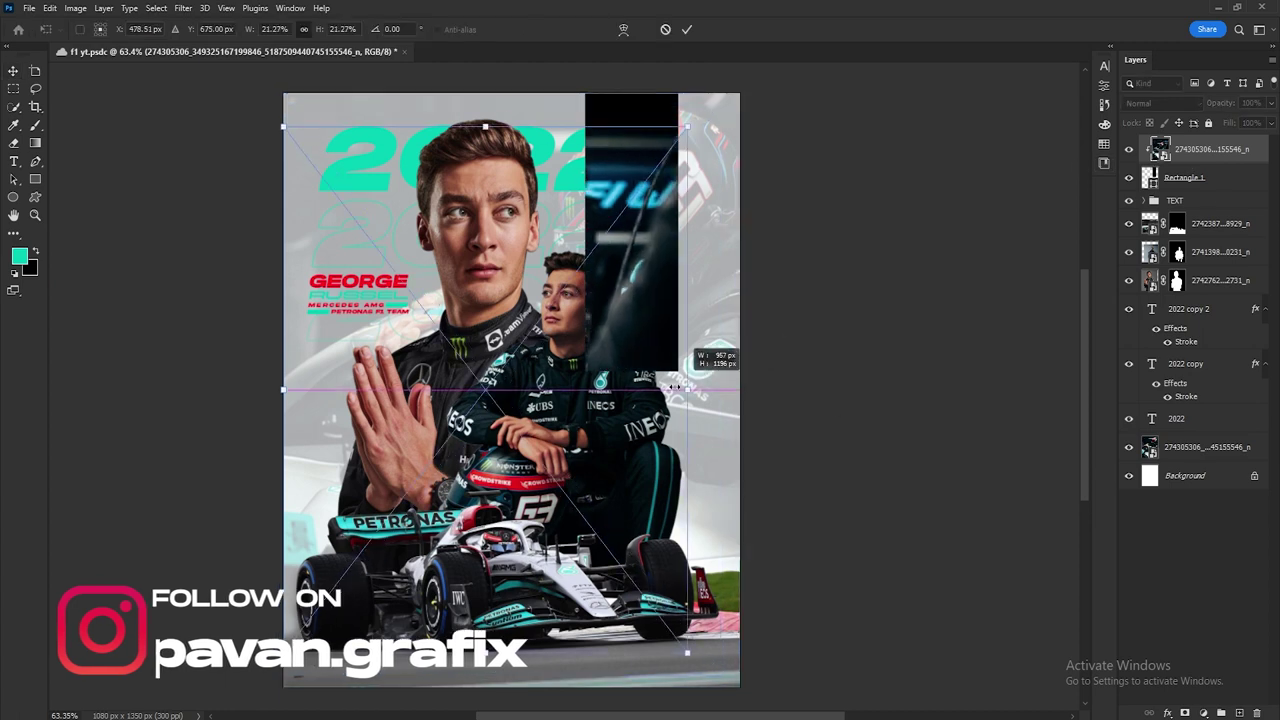
pyautogui.moveTo(600, 390)
pyautogui.mouseDown()
pyautogui.moveTo(754, 317)
pyautogui.moveTo(729, 298)
pyautogui.mouseUp()
pyautogui.moveTo(678, 413); pyautogui.dragTo(706, 405)
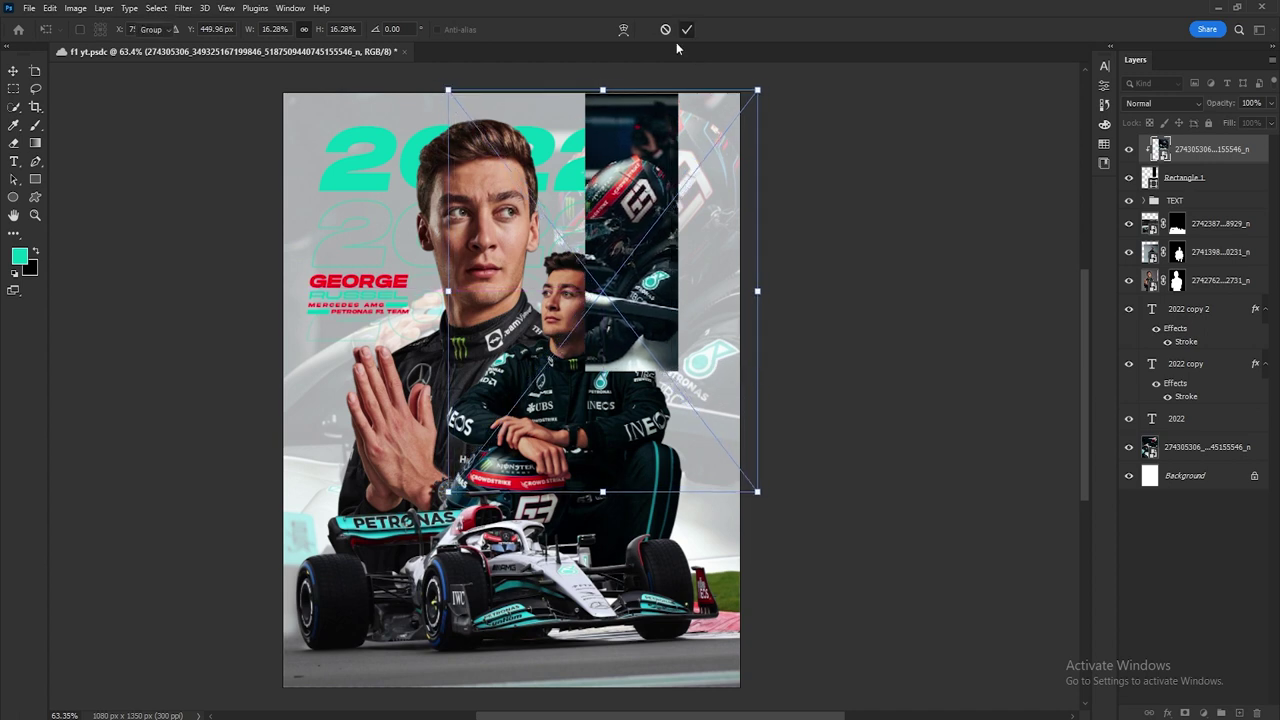
pyautogui.click(686, 29)
# Step: Enlarge the helmet photo within its panel and nudge it slightly left
pyautogui.click(672, 130)
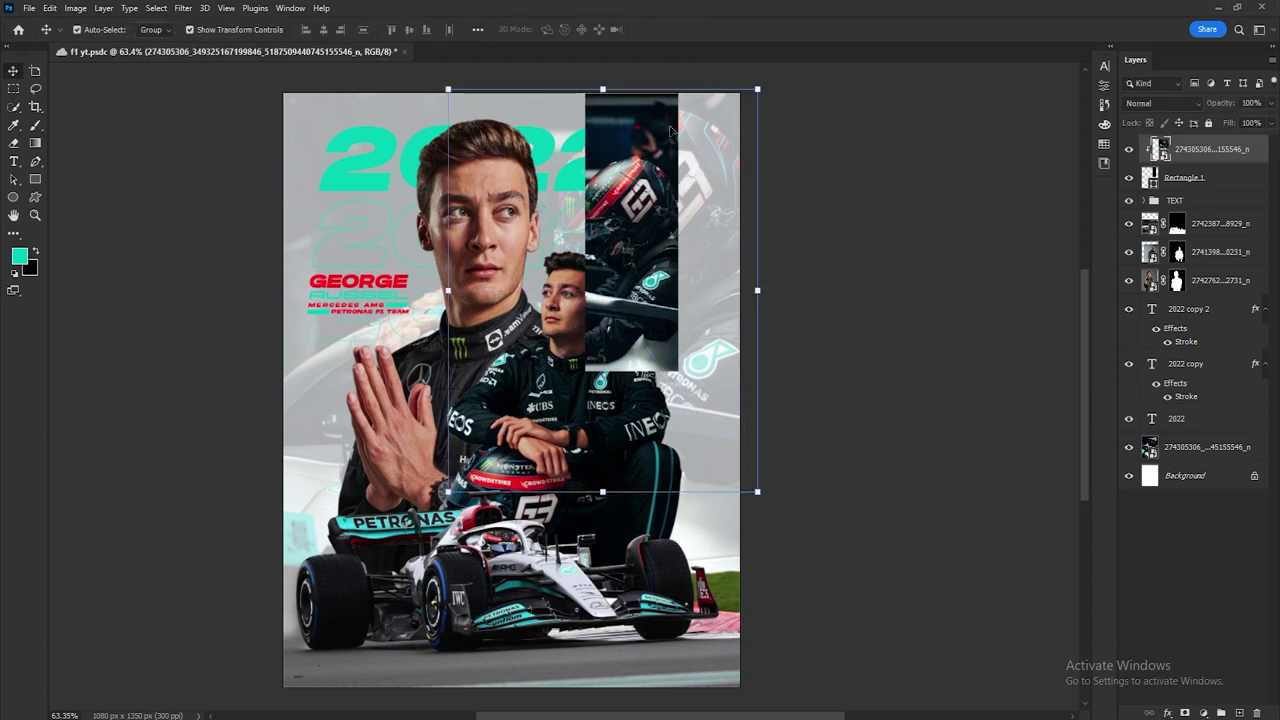
pyautogui.moveTo(601, 88)
pyautogui.mouseDown()
pyautogui.moveTo(602, 71)
pyautogui.moveTo(603, 82)
pyautogui.mouseUp()
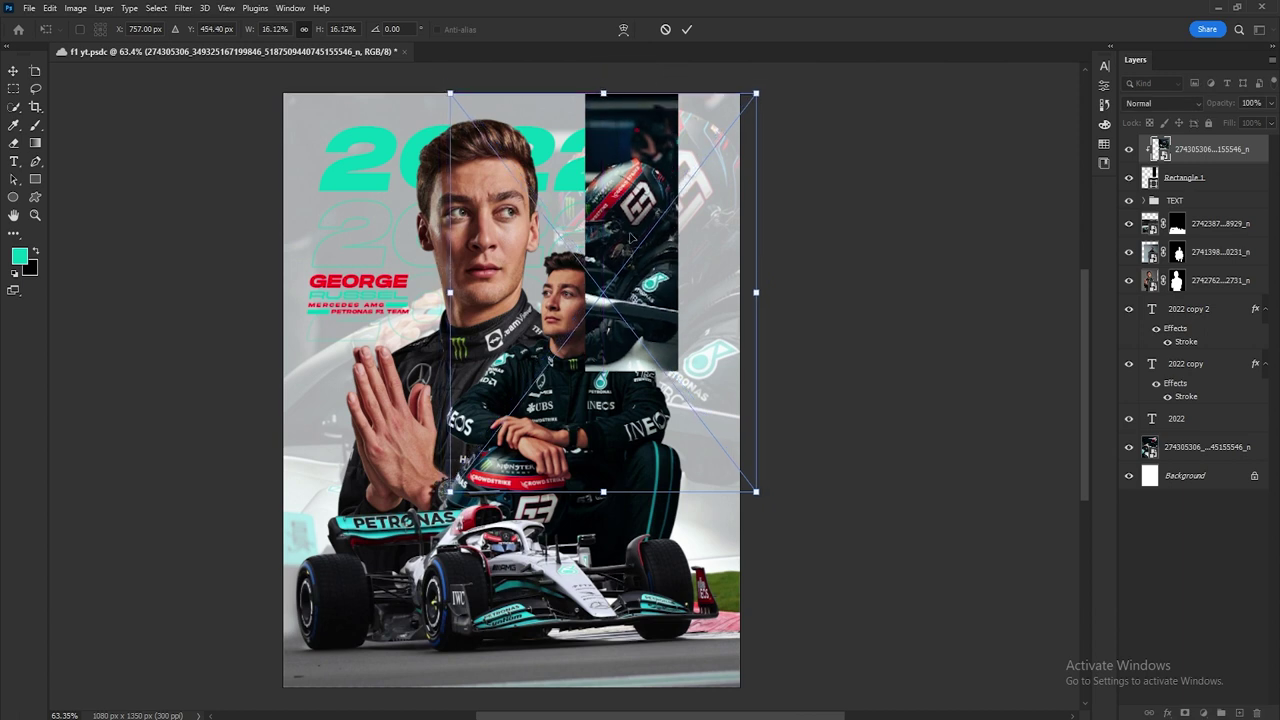
pyautogui.press('Left')
pyautogui.press('Left')
pyautogui.press('Left')
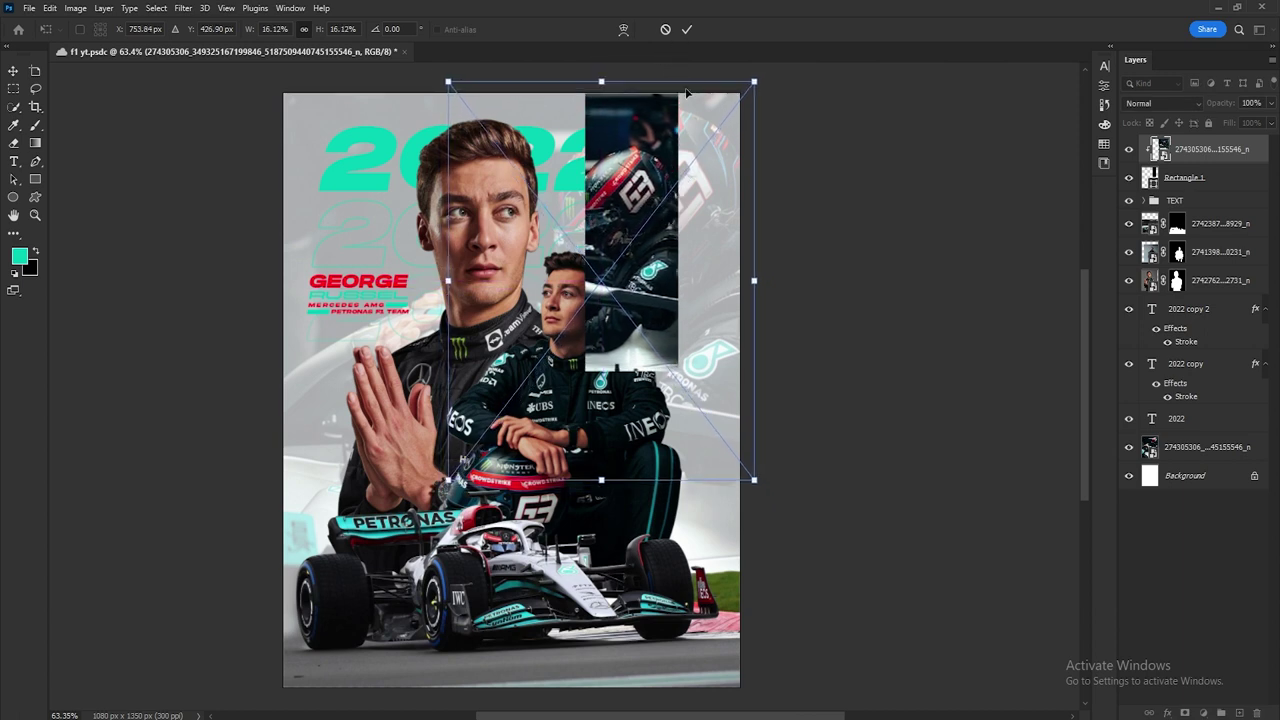
pyautogui.press('Left')
pyautogui.press('Left')
pyautogui.press('Left')
pyautogui.click(686, 32)
# Step: Enlarge and reposition the faded background car photo to fill the poster
pyautogui.click(1150, 447)
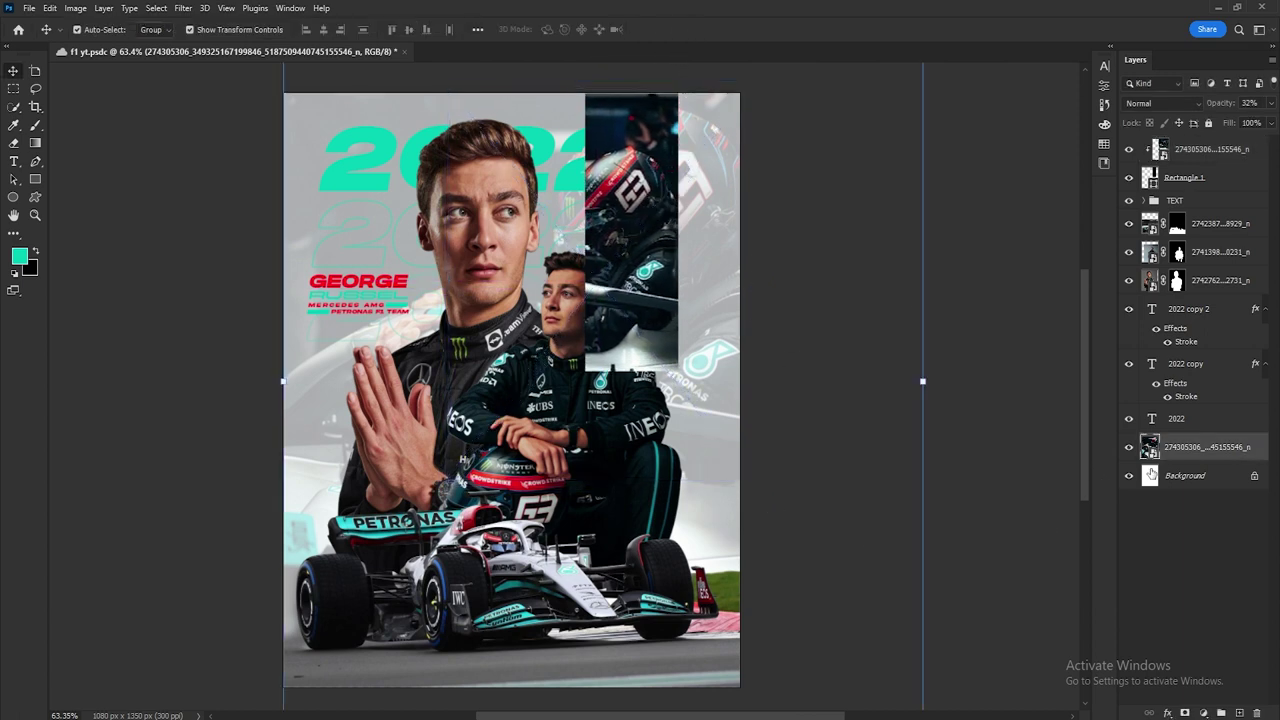
pyautogui.moveTo(924, 381)
pyautogui.mouseDown()
pyautogui.moveTo(894, 384)
pyautogui.moveTo(934, 380)
pyautogui.mouseUp()
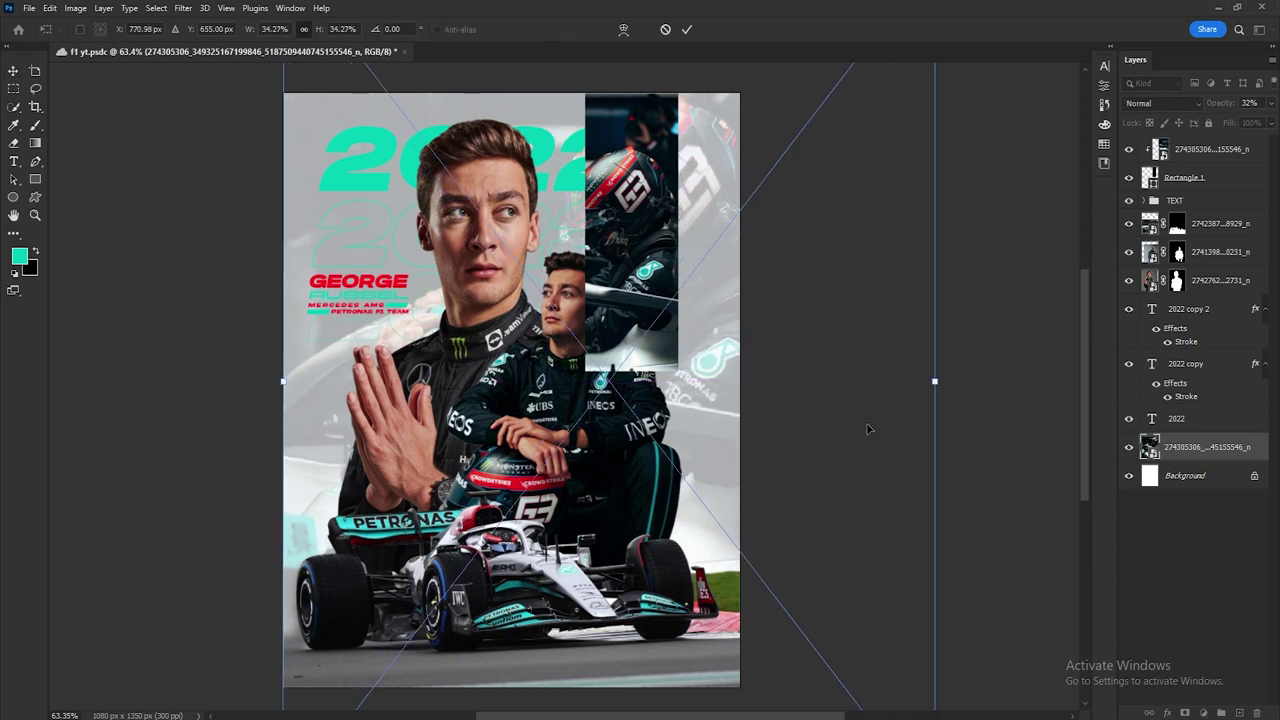
pyautogui.moveTo(856, 433)
pyautogui.mouseDown()
pyautogui.moveTo(877, 397)
pyautogui.moveTo(856, 389)
pyautogui.mouseUp()
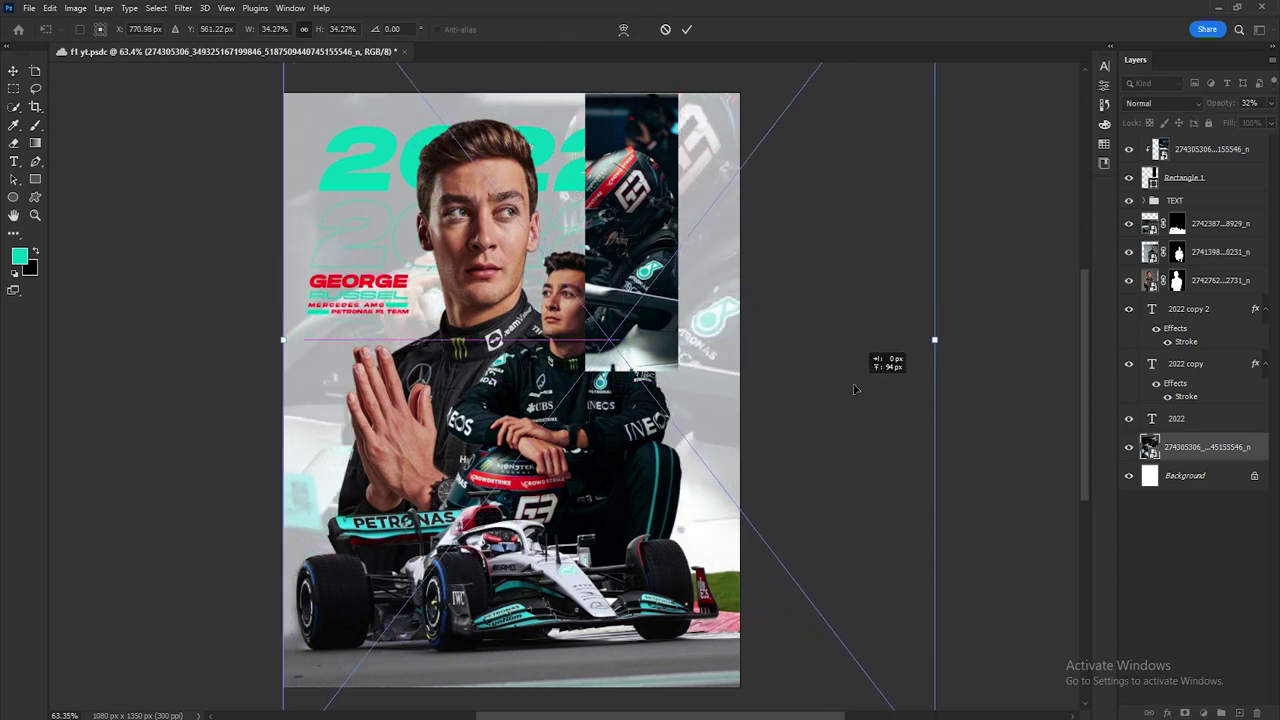
pyautogui.click(686, 29)
pyautogui.click(995, 243)
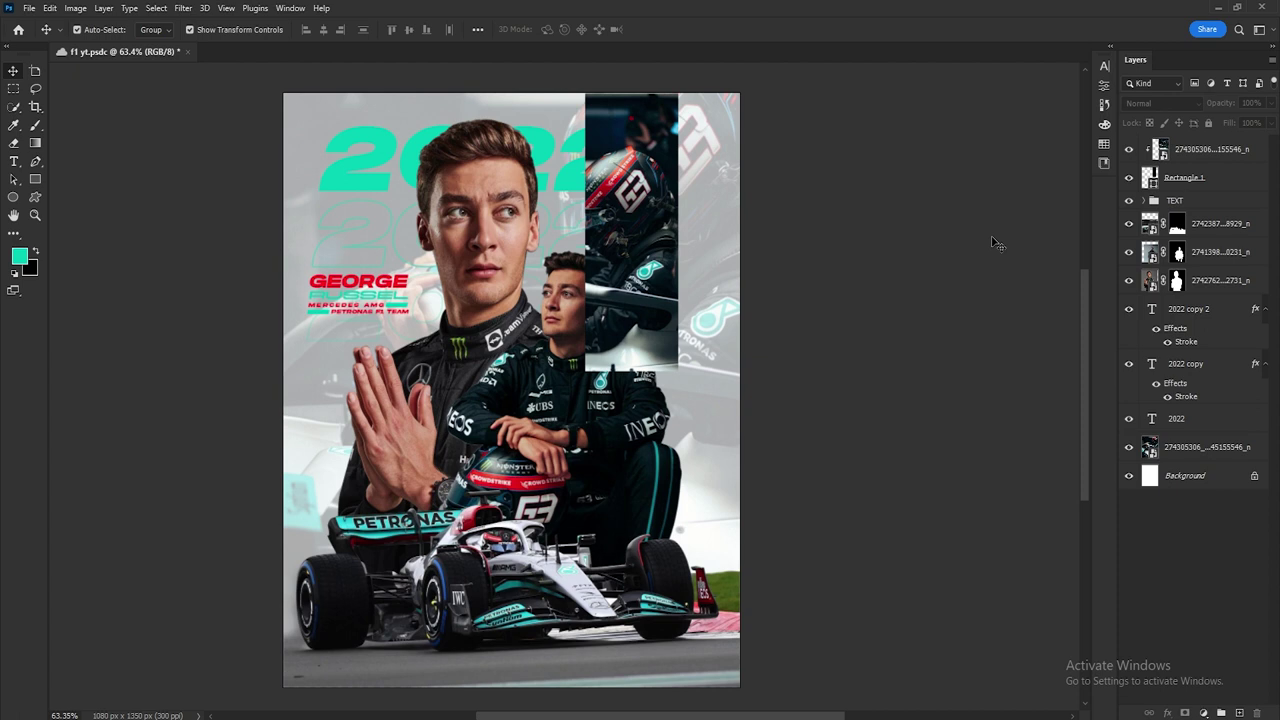
pyautogui.click(1211, 150)
# Step: Duplicate the Rectangle 1 panel and offset the copy right and down
pyautogui.click(1196, 154)
pyautogui.click(1188, 178)
pyautogui.moveTo(1188, 178); pyautogui.dragTo(1190, 206)
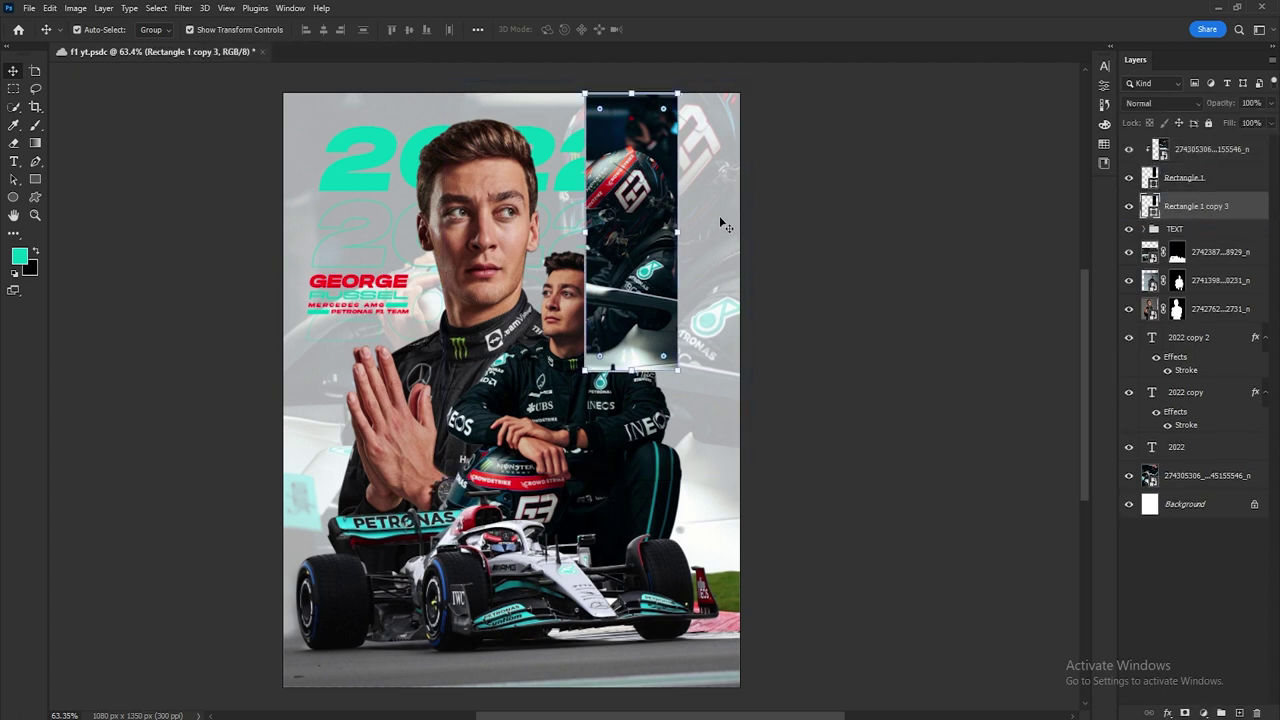
pyautogui.click(719, 215)
pyautogui.click(1190, 205)
pyautogui.hotkey('shift', 'Right')
pyautogui.hotkey('shift', 'Right')
pyautogui.hotkey('ctrl', 't')
pyautogui.moveTo(684, 181); pyautogui.dragTo(695, 200)
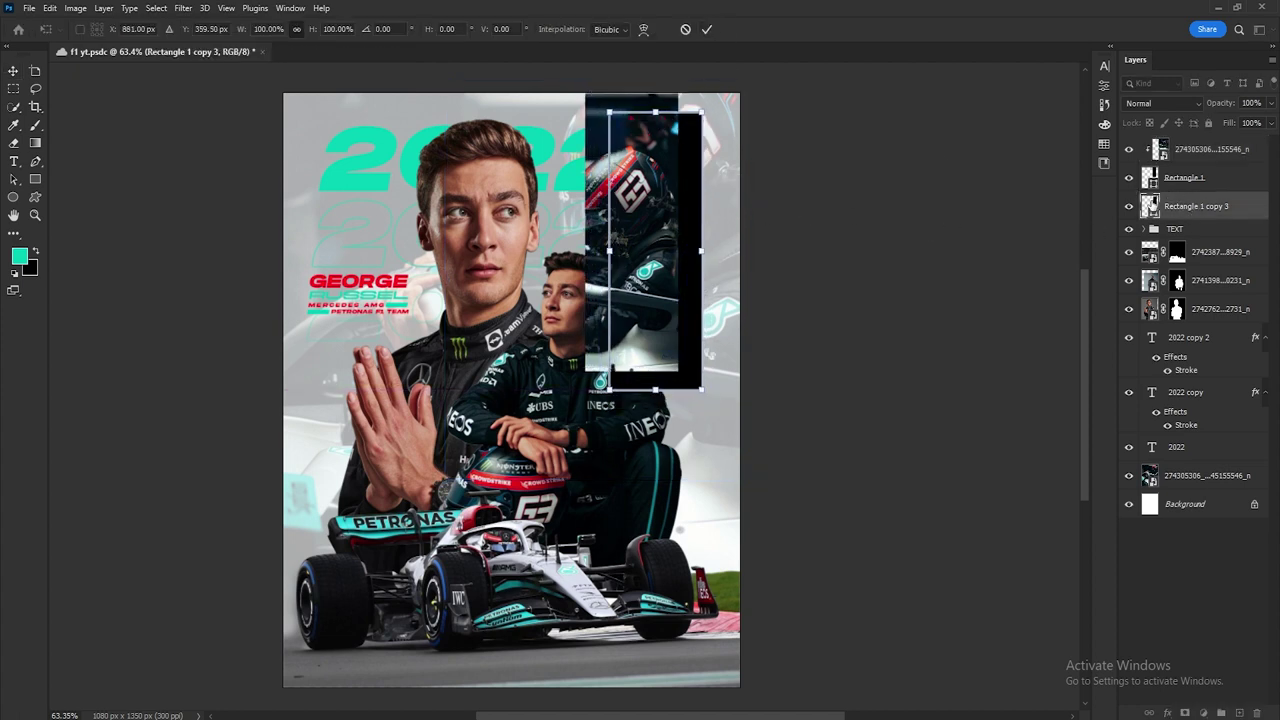
pyautogui.press('i')
# Step: Fill the offset rectangle copy with teal sampled from the poster
pyautogui.click(19, 257)
pyautogui.click(1196, 466)
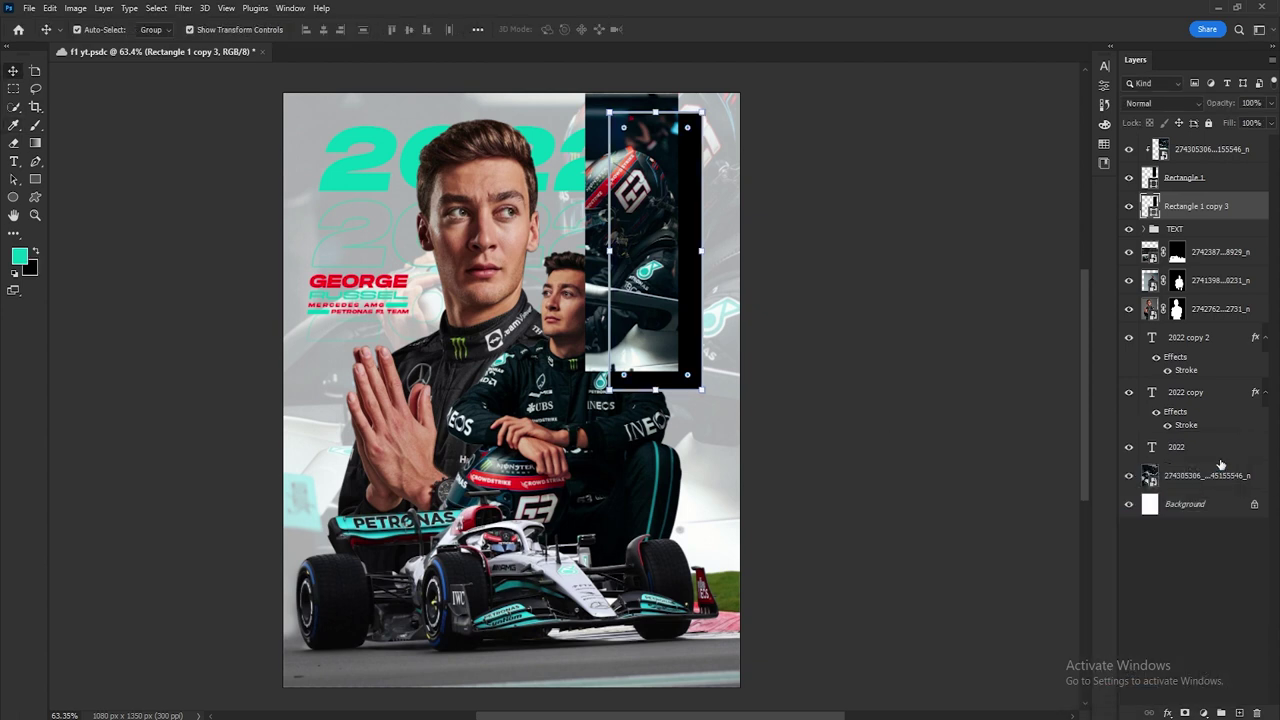
pyautogui.doubleClick(1150, 206)
pyautogui.click(1057, 476)
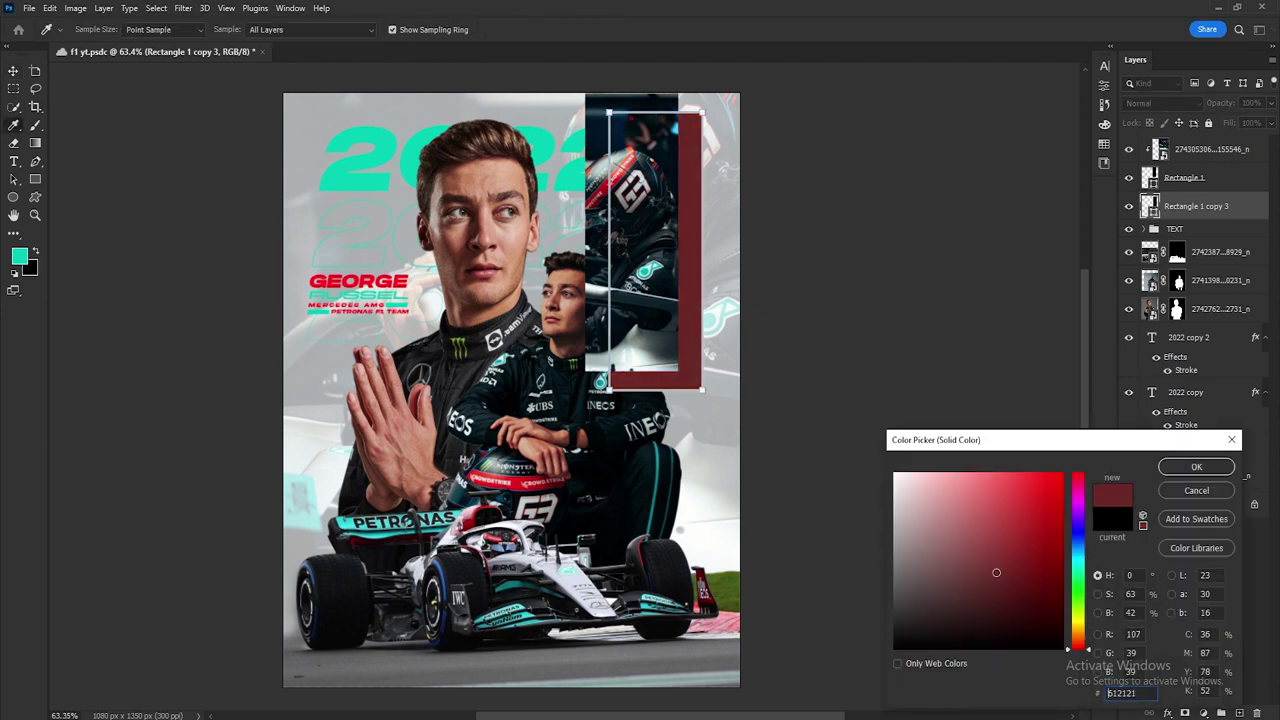
pyautogui.click(19, 257)
pyautogui.click(1196, 466)
pyautogui.press('v')
pyautogui.click(1200, 149)
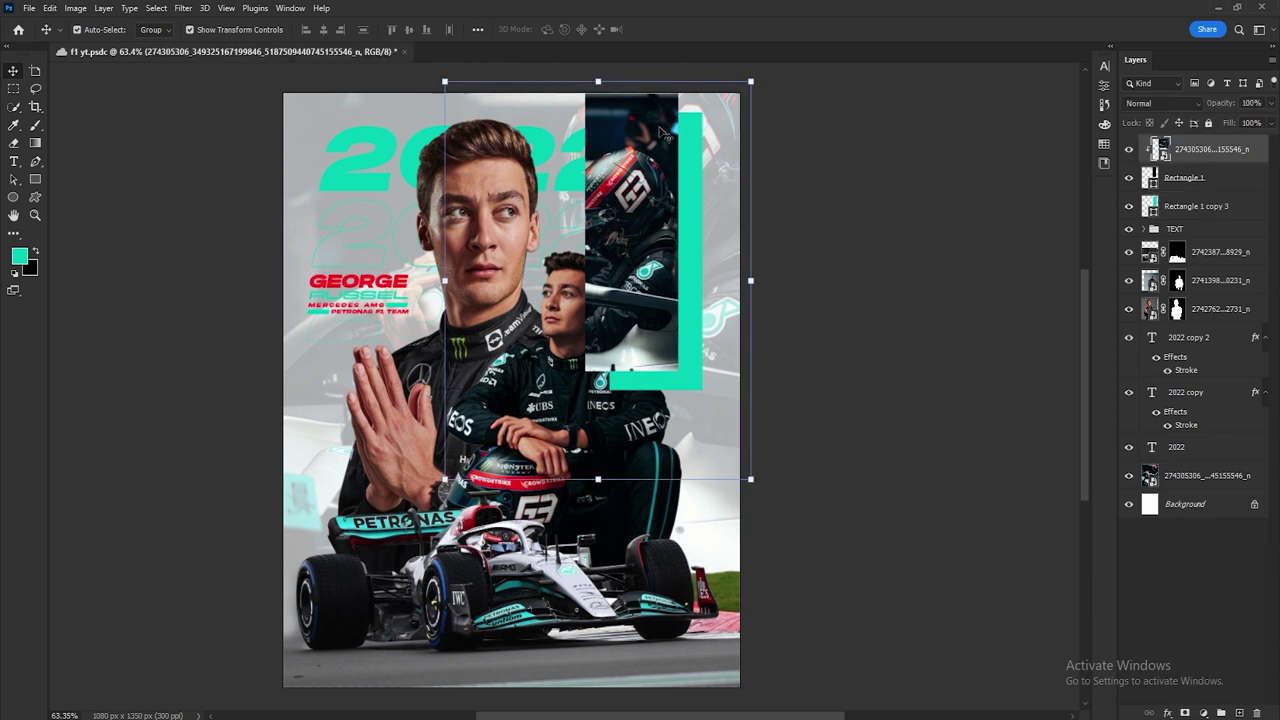
# Step: Duplicate the teal rectangle over the helmet panel at 36% opacity
pyautogui.moveTo(1183, 135); pyautogui.dragTo(1190, 142)
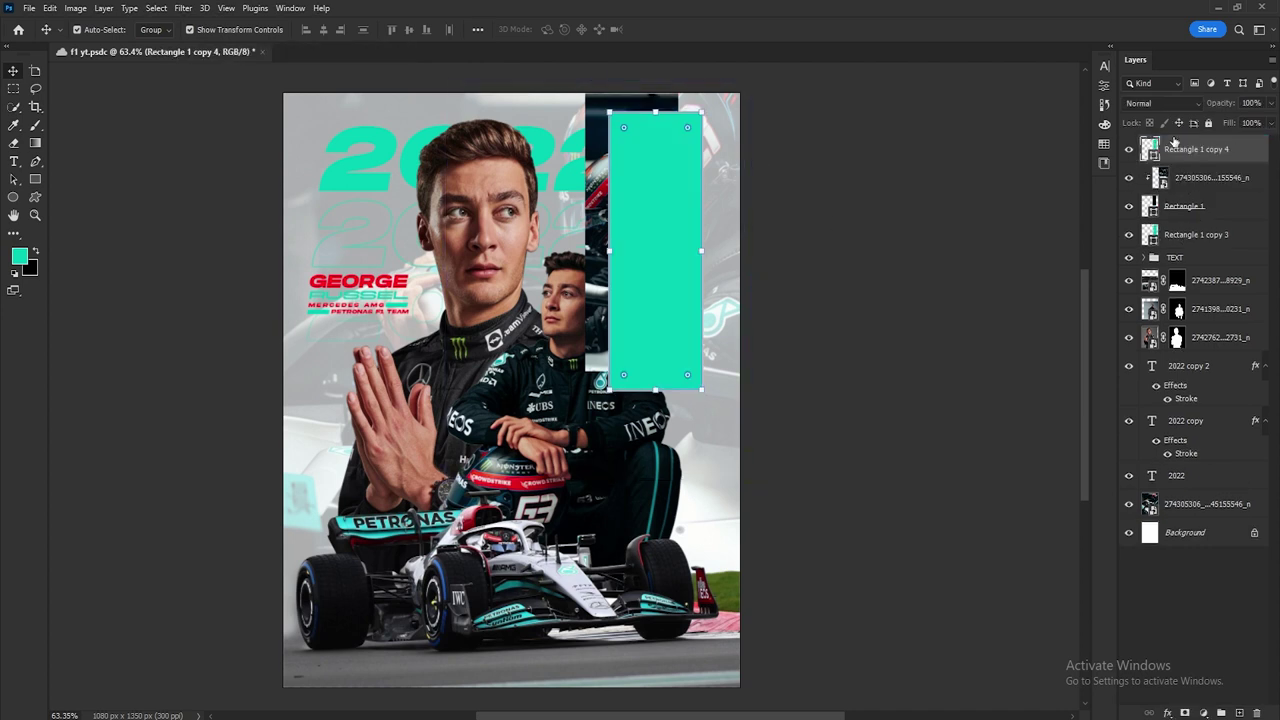
pyautogui.moveTo(664, 269); pyautogui.dragTo(643, 254)
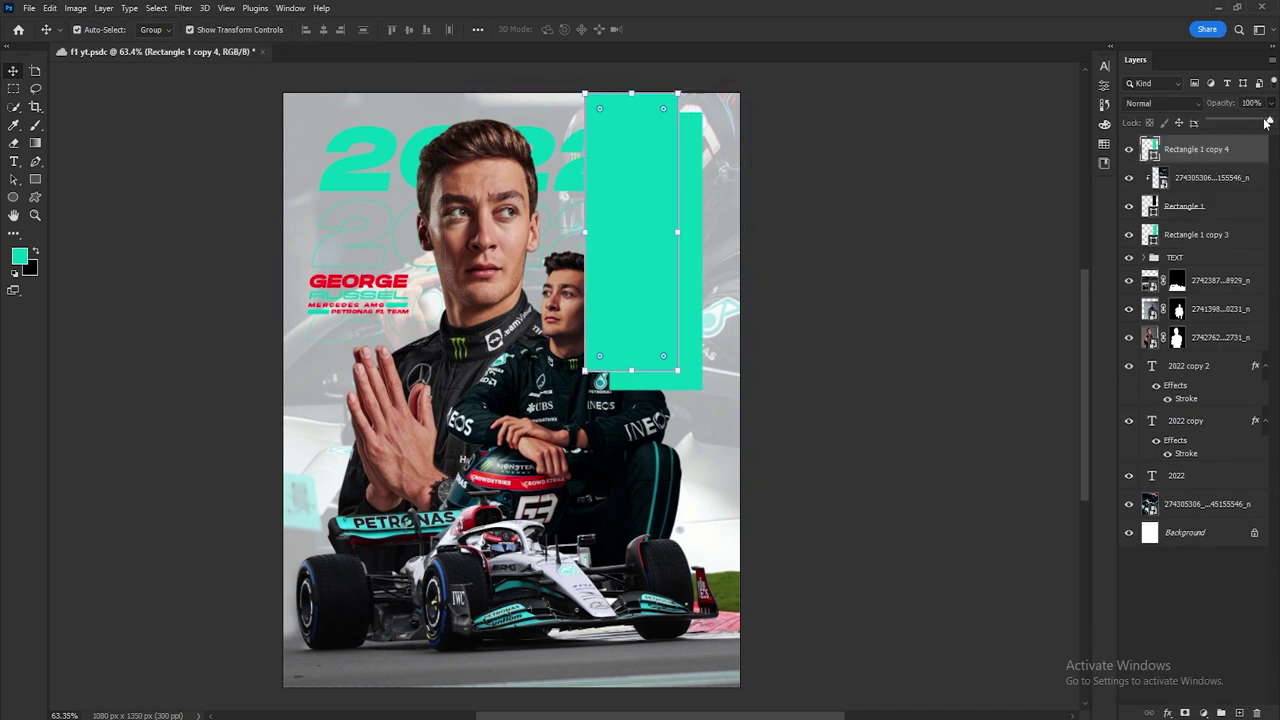
pyautogui.moveTo(1266, 122); pyautogui.dragTo(1222, 122)
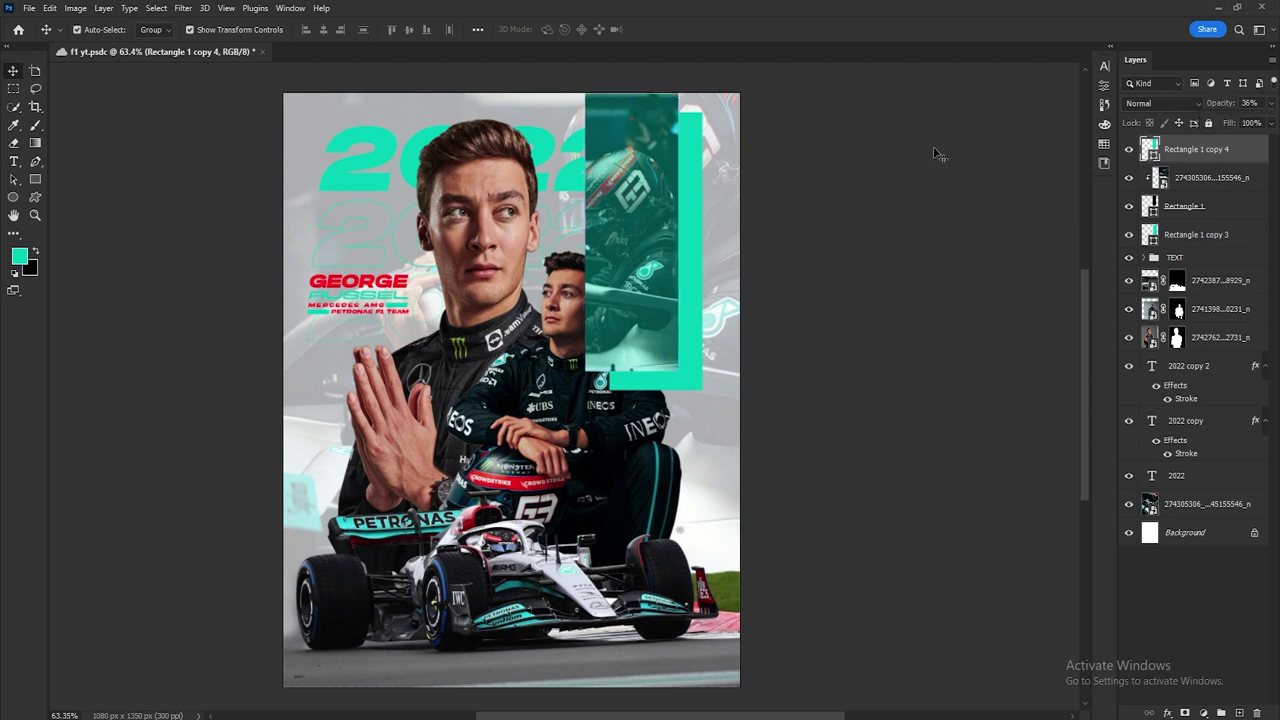
# Step: Group the panel rectangle layers as Group 1 and move it below the portraits
pyautogui.click(1200, 149)
pyautogui.keyDown('ctrl'); pyautogui.click(1208, 177); pyautogui.keyUp('ctrl')
pyautogui.keyDown('ctrl'); pyautogui.click(1208, 206); pyautogui.keyUp('ctrl')
pyautogui.keyDown('ctrl'); pyautogui.click(1208, 234); pyautogui.keyUp('ctrl')
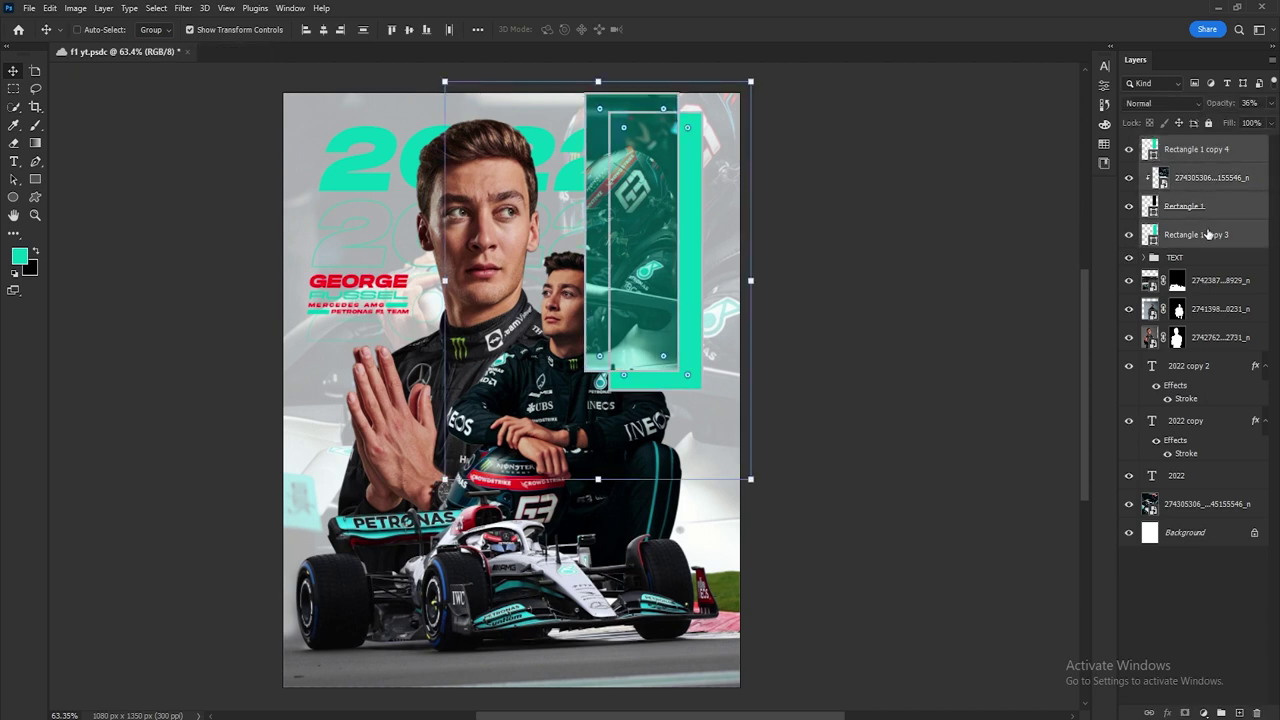
pyautogui.hotkey('ctrl', 'g')
pyautogui.moveTo(1190, 148); pyautogui.dragTo(1224, 257)
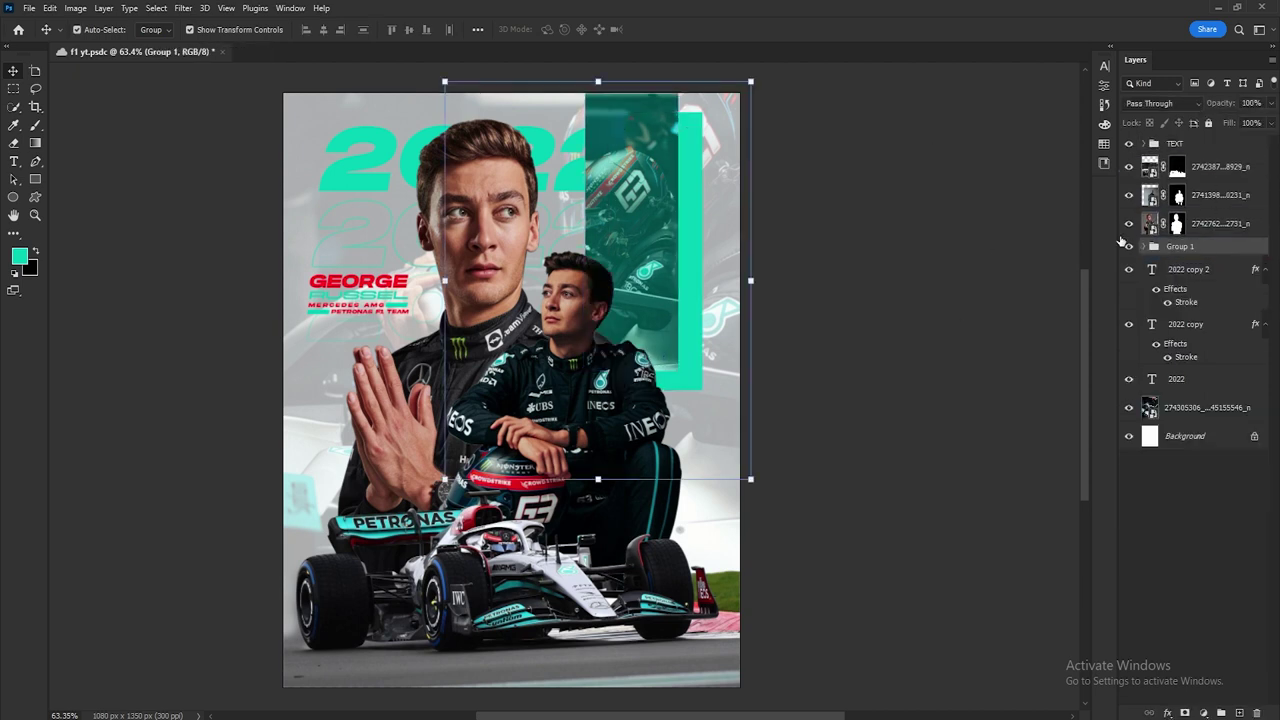
pyautogui.click(905, 229)
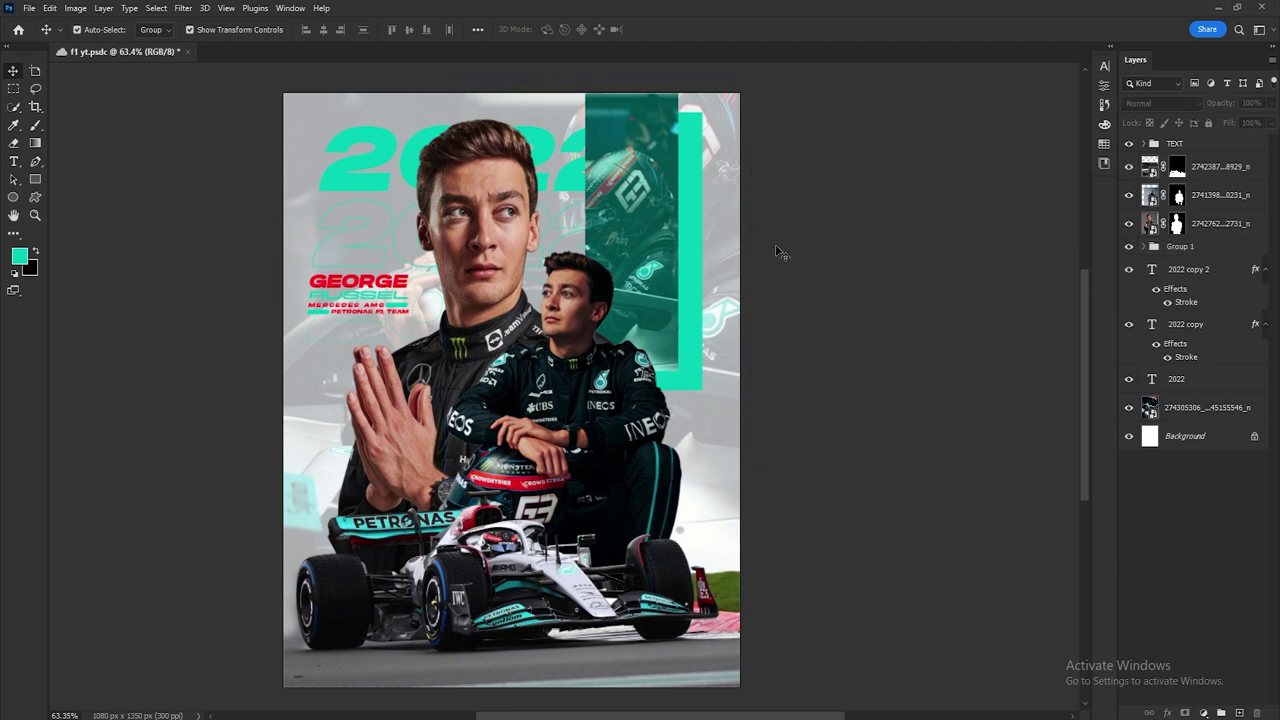
# Step: Fade the background car photo further to 12% opacity
pyautogui.click(1220, 410)
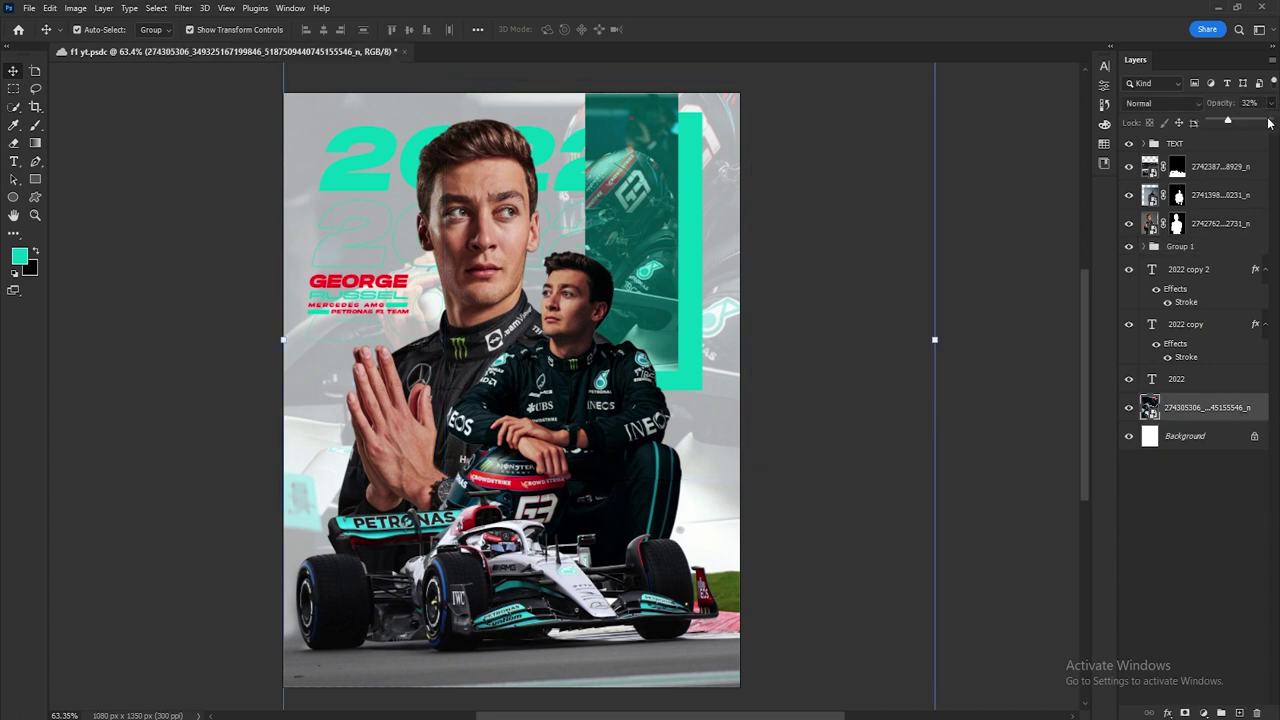
pyautogui.moveTo(1211, 148); pyautogui.dragTo(1236, 119)
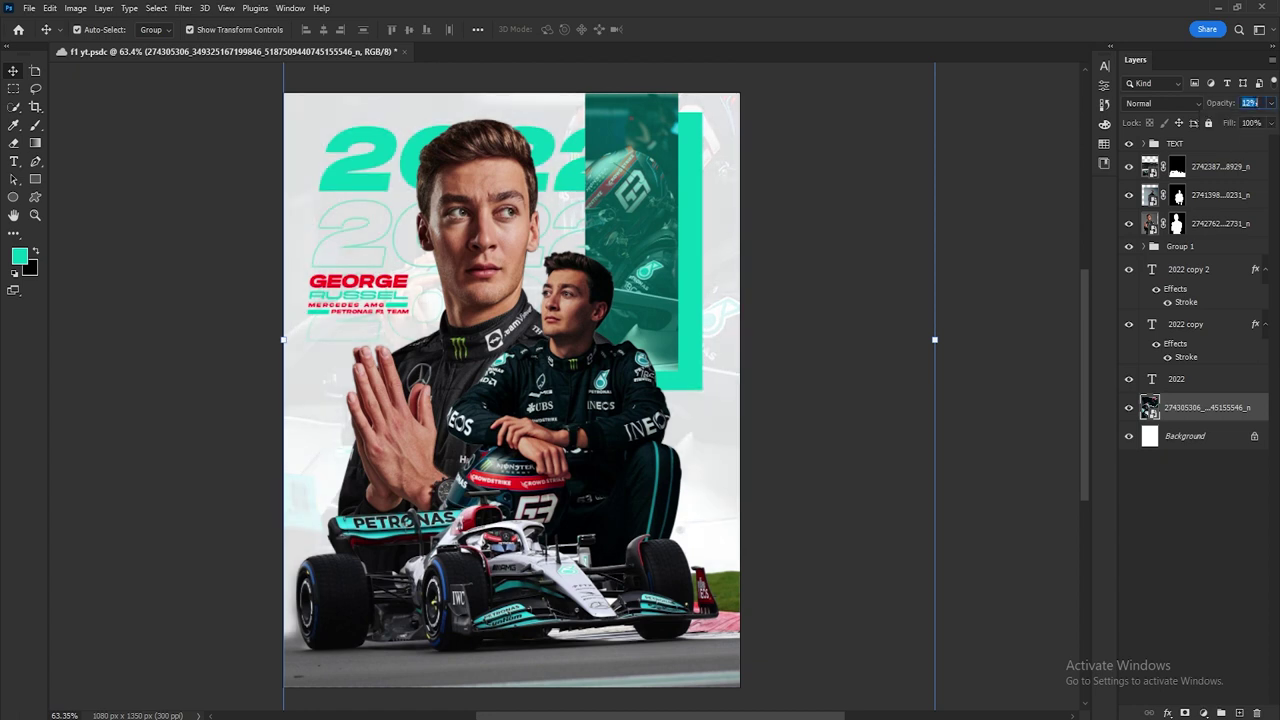
pyautogui.click(919, 169)
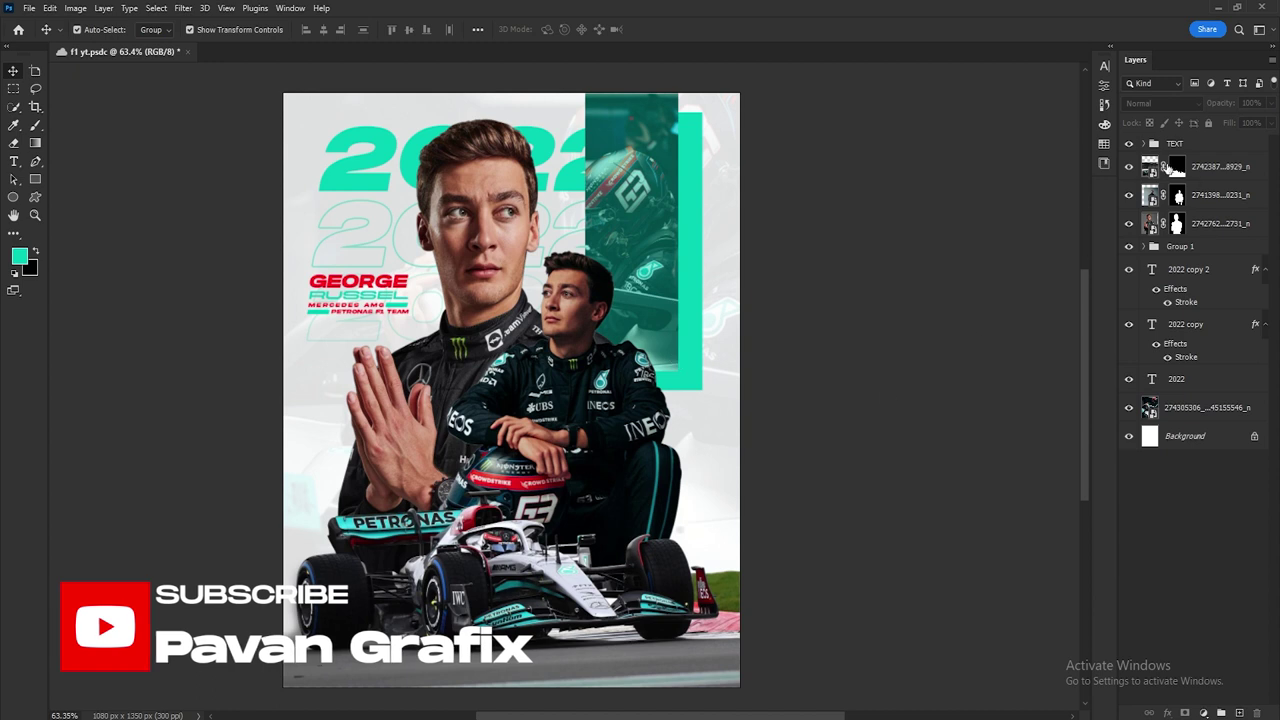
# Step: Widen the Rectangle 1 panel inside Group 1 to the right
pyautogui.click(1146, 226)
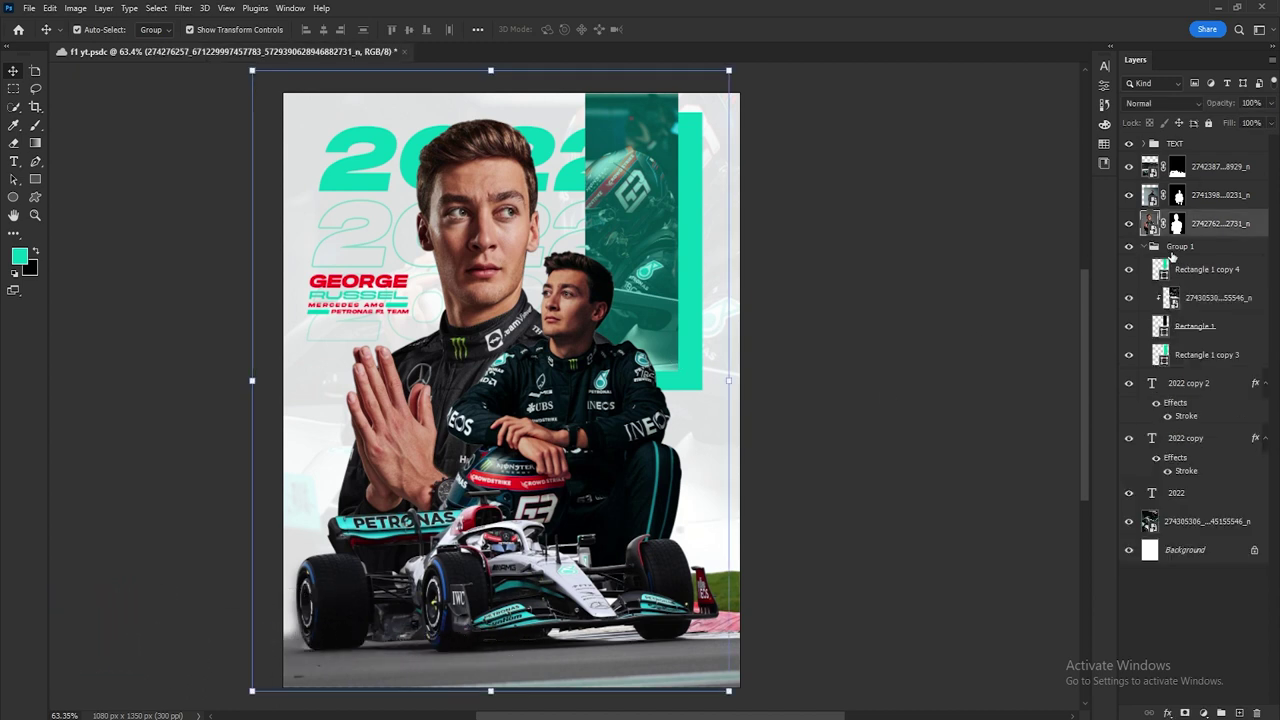
pyautogui.click(1187, 276)
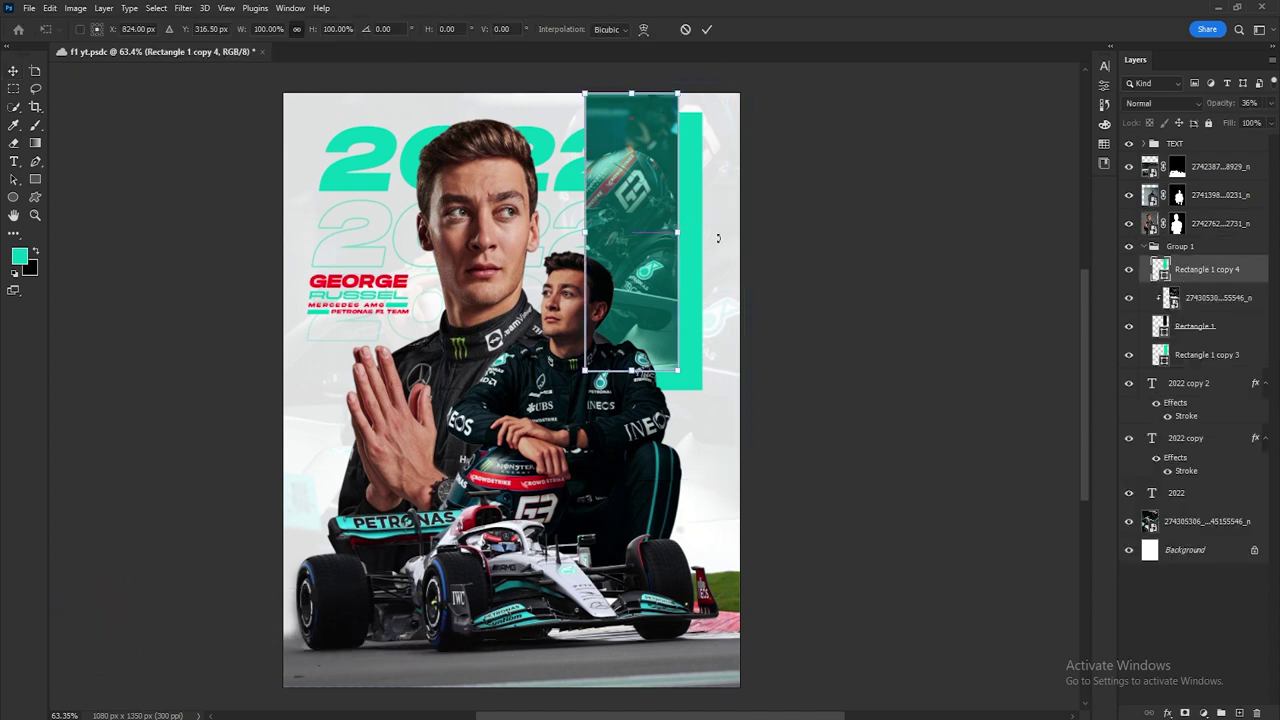
pyautogui.click(1195, 326)
pyautogui.hotkey('ctrl', 't')
pyautogui.moveTo(678, 232); pyautogui.dragTo(691, 232)
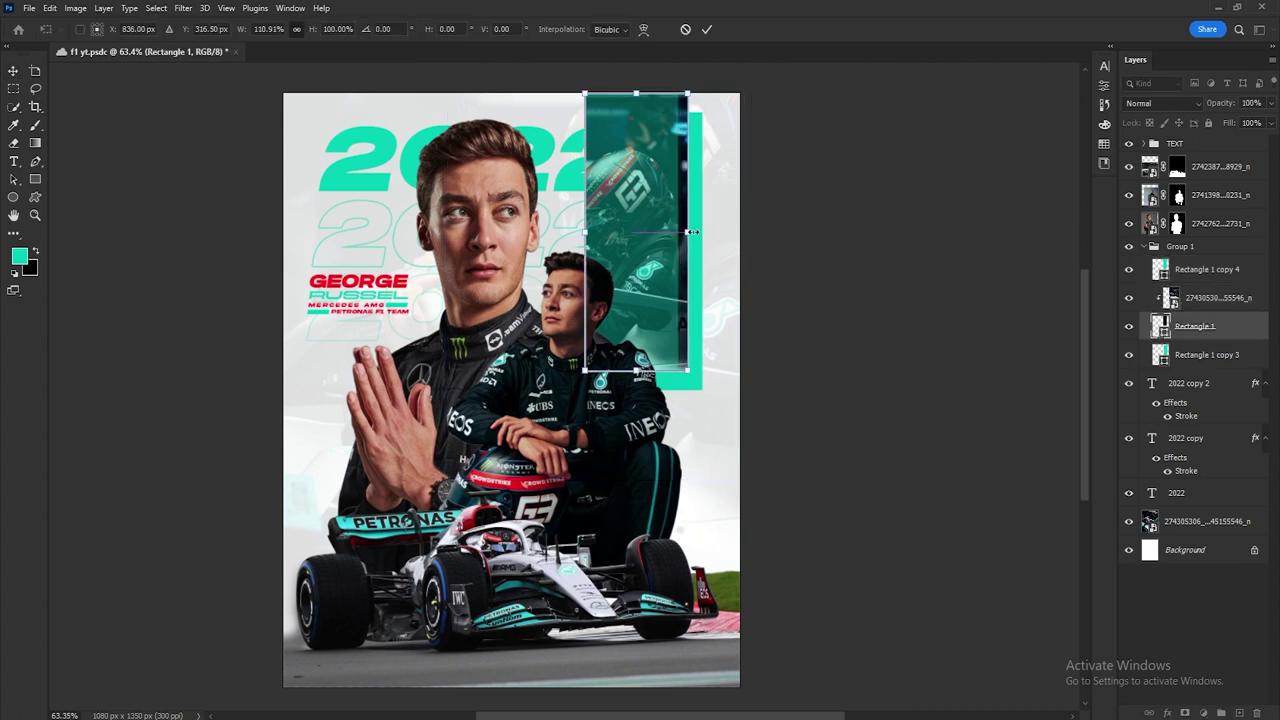
pyautogui.click(706, 29)
# Step: Resize the helmet photo to fit the wider panel
pyautogui.click(679, 236)
pyautogui.click(1207, 269)
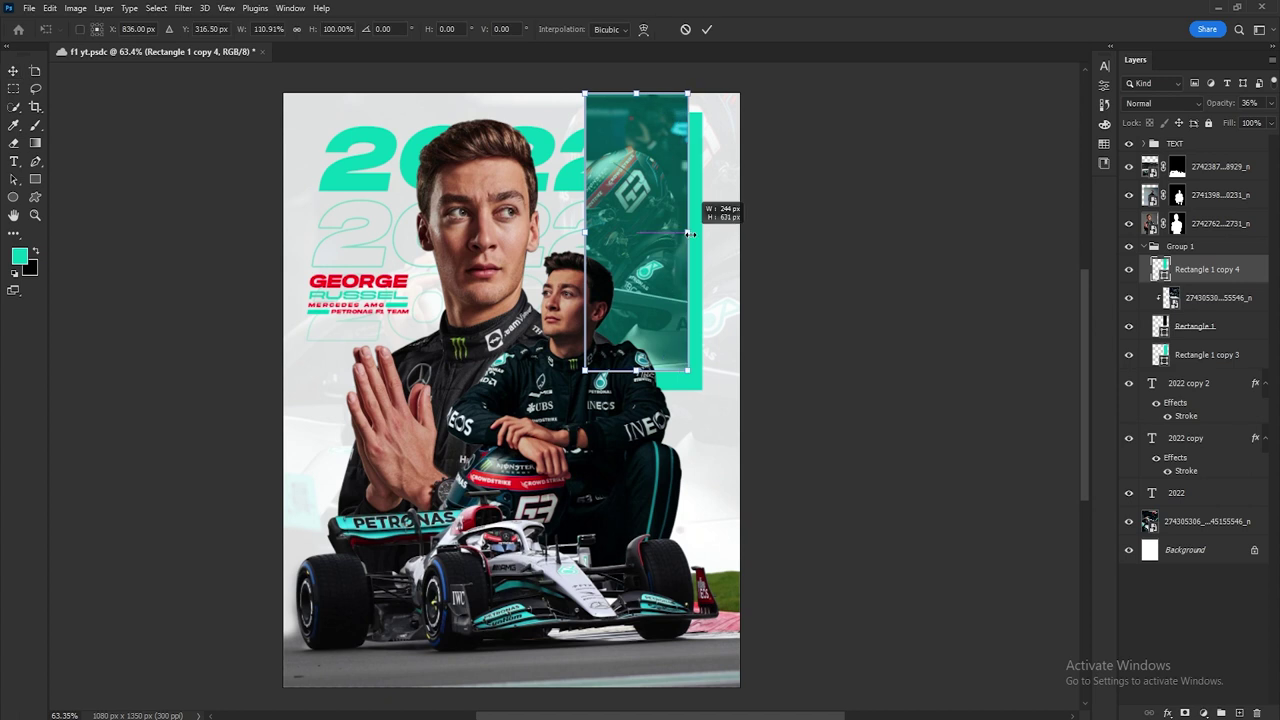
pyautogui.click(1215, 298)
pyautogui.moveTo(754, 284); pyautogui.dragTo(733, 297)
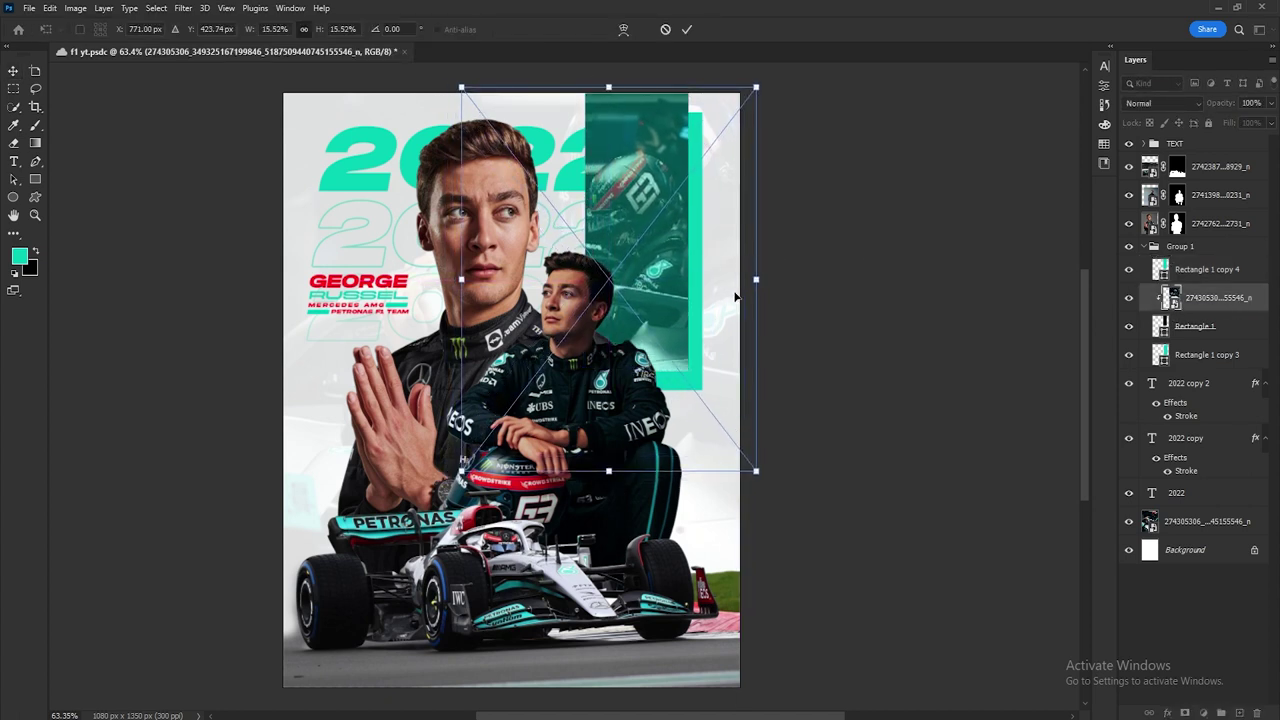
pyautogui.click(689, 31)
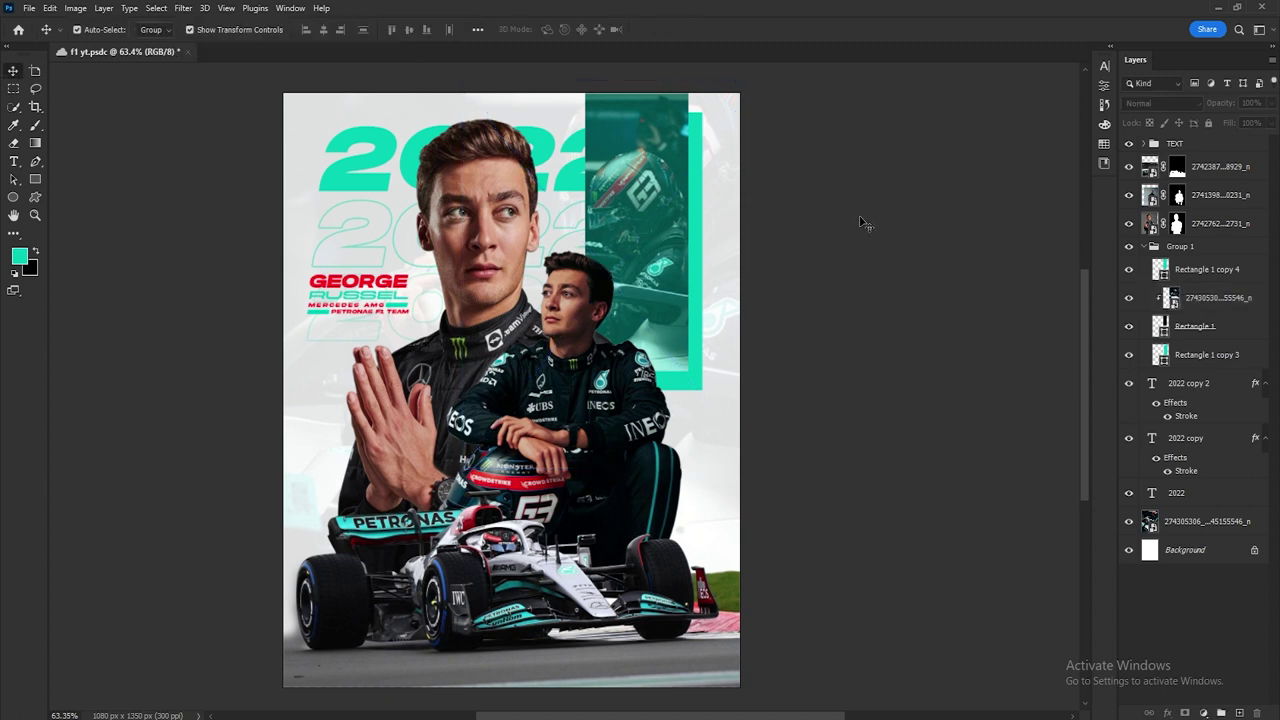
# Step: Collapse Group 1 and scale the name title block to about 116%
pyautogui.click(368, 299)
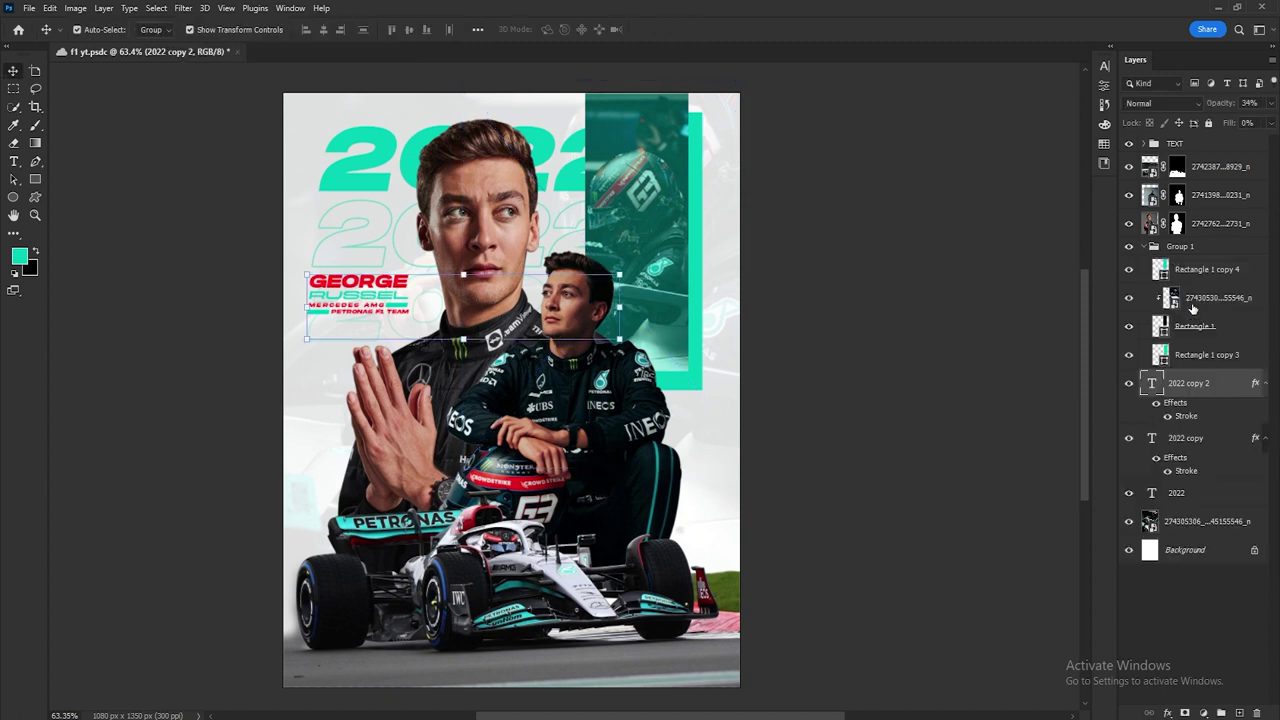
pyautogui.click(1144, 247)
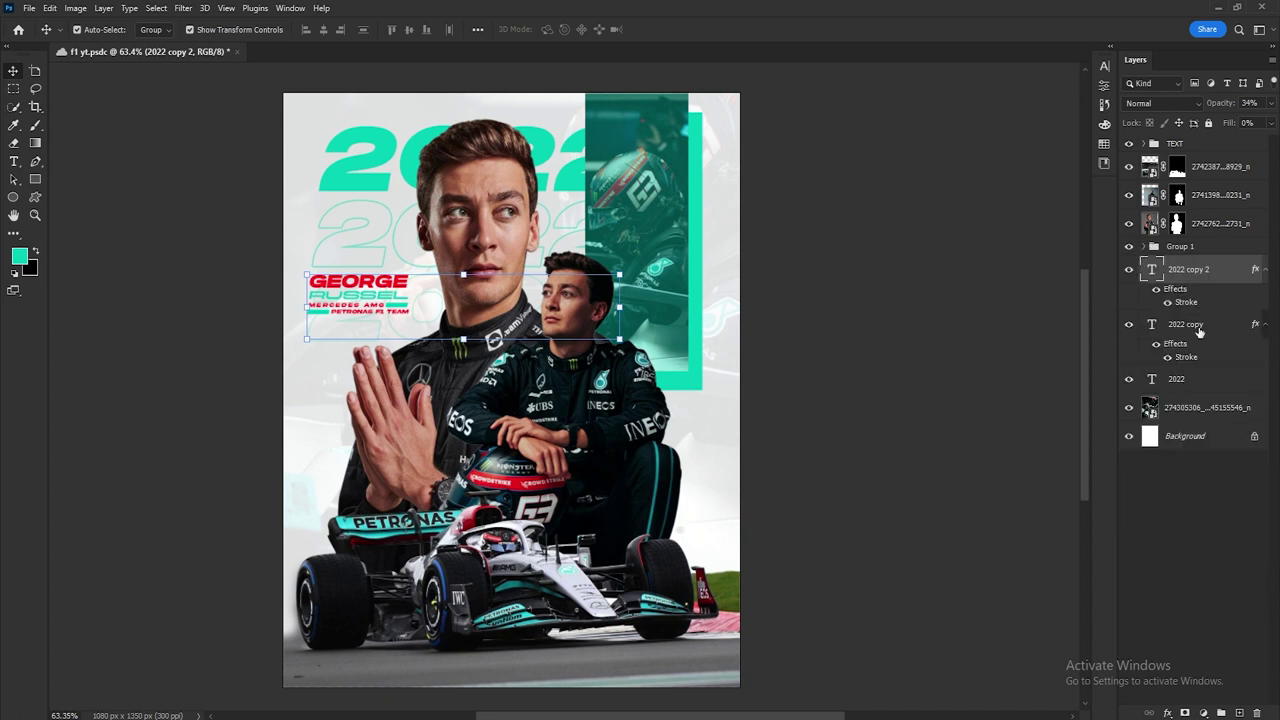
pyautogui.click(409, 284)
pyautogui.hotkey('ctrl', 't')
pyautogui.moveTo(410, 274); pyautogui.dragTo(426, 270)
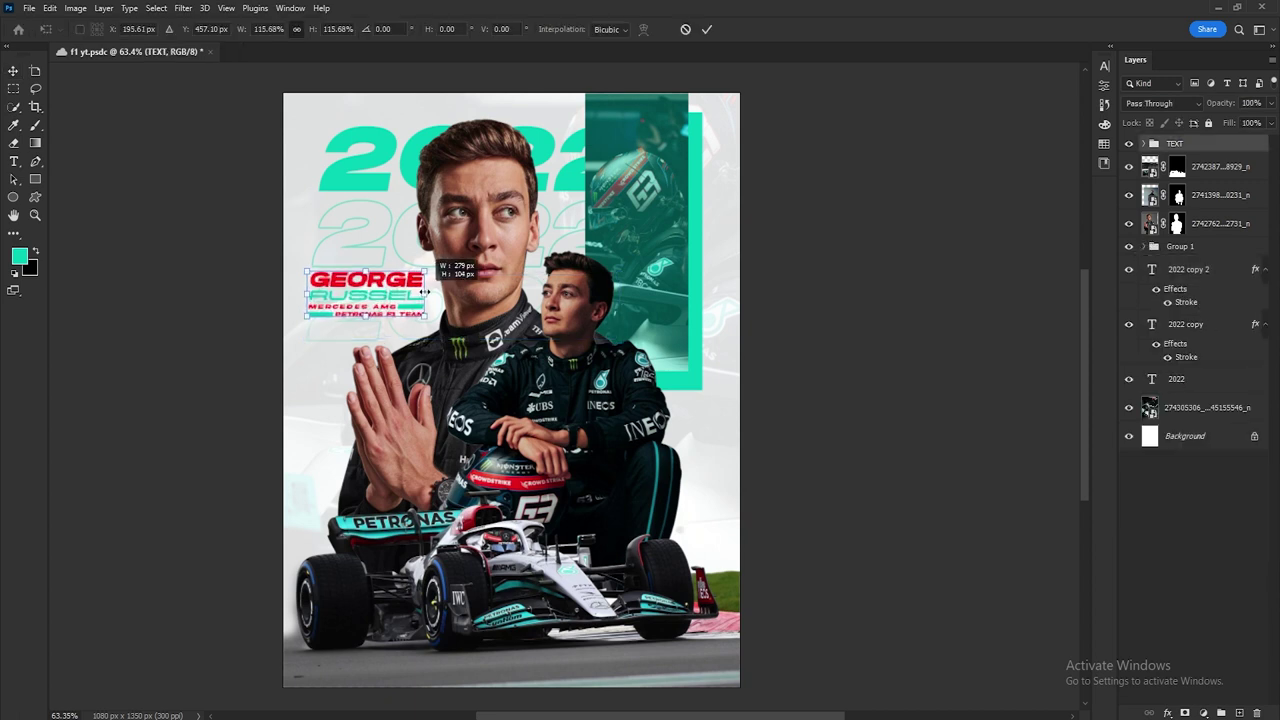
pyautogui.press('Return')
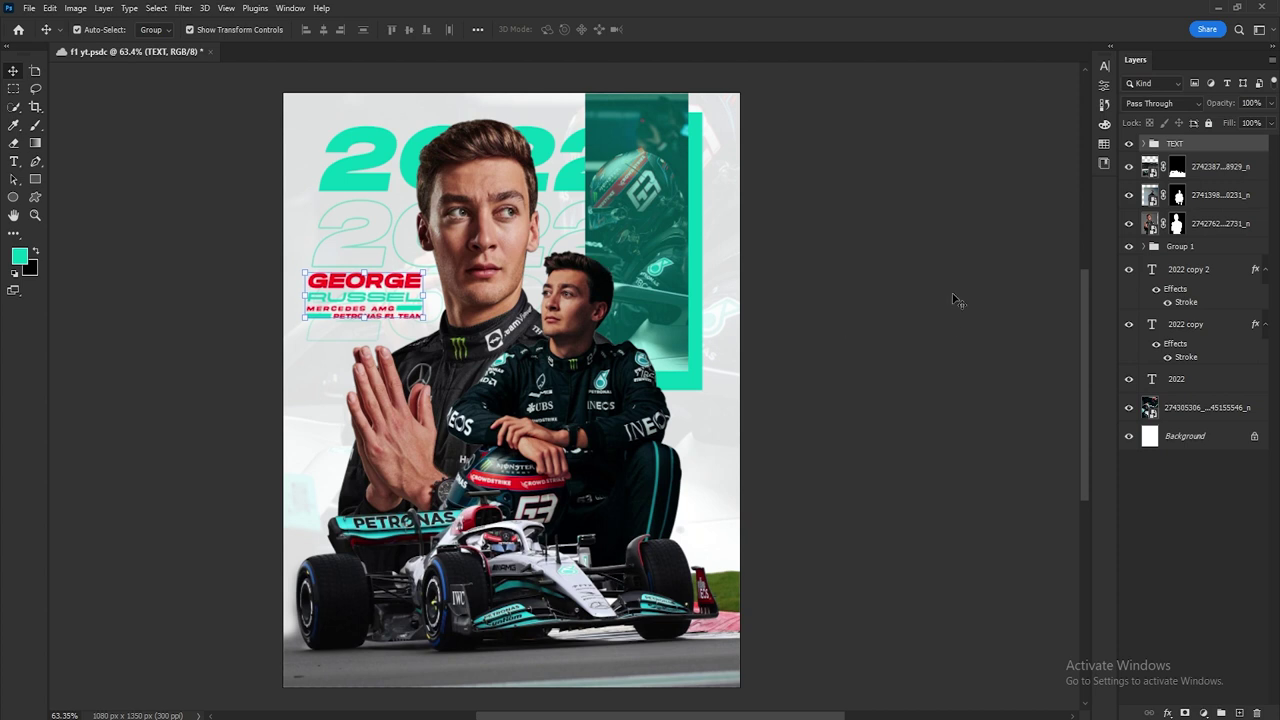
# Step: Open the Custom Shape tool's preset shape library
pyautogui.scroll(3, 827, 430)
pyautogui.click(35, 198)
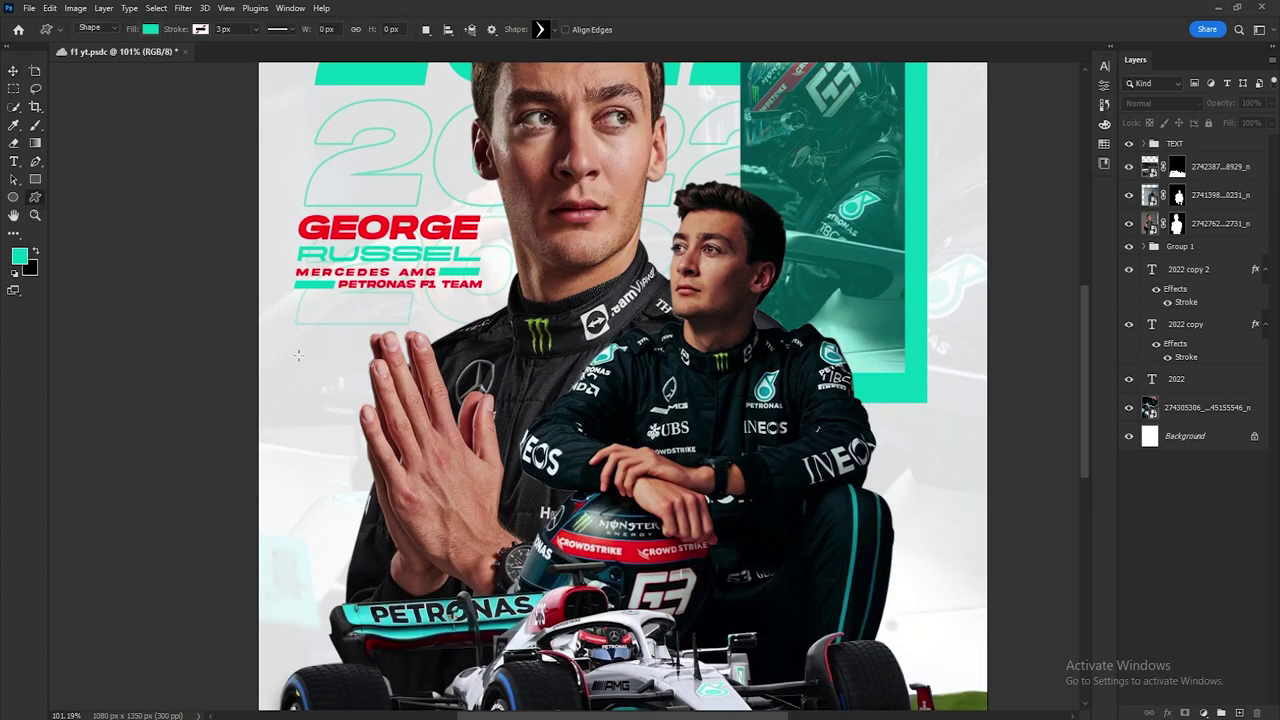
pyautogui.click(557, 30)
# Step: Draw a chevron shape left of the praying hands with no fill and a 2 px teal outline
pyautogui.scroll(-2, 421, 325)
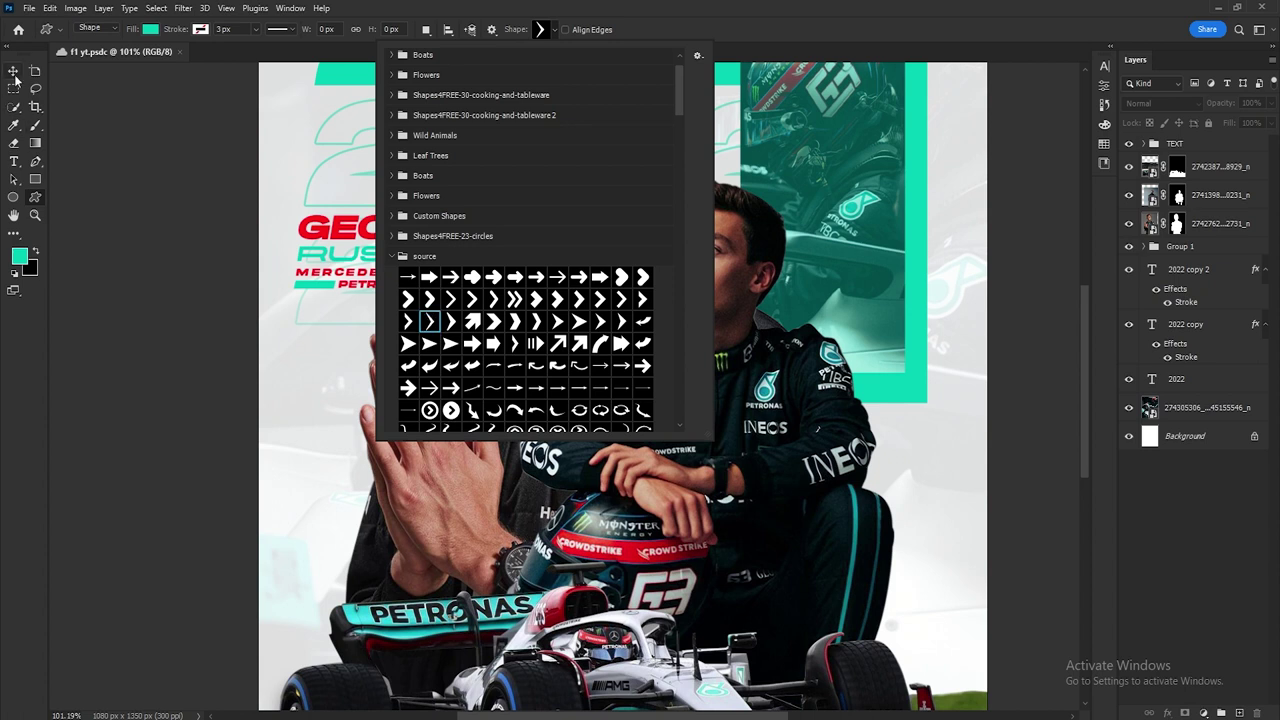
pyautogui.moveTo(296, 356); pyautogui.dragTo(328, 438)
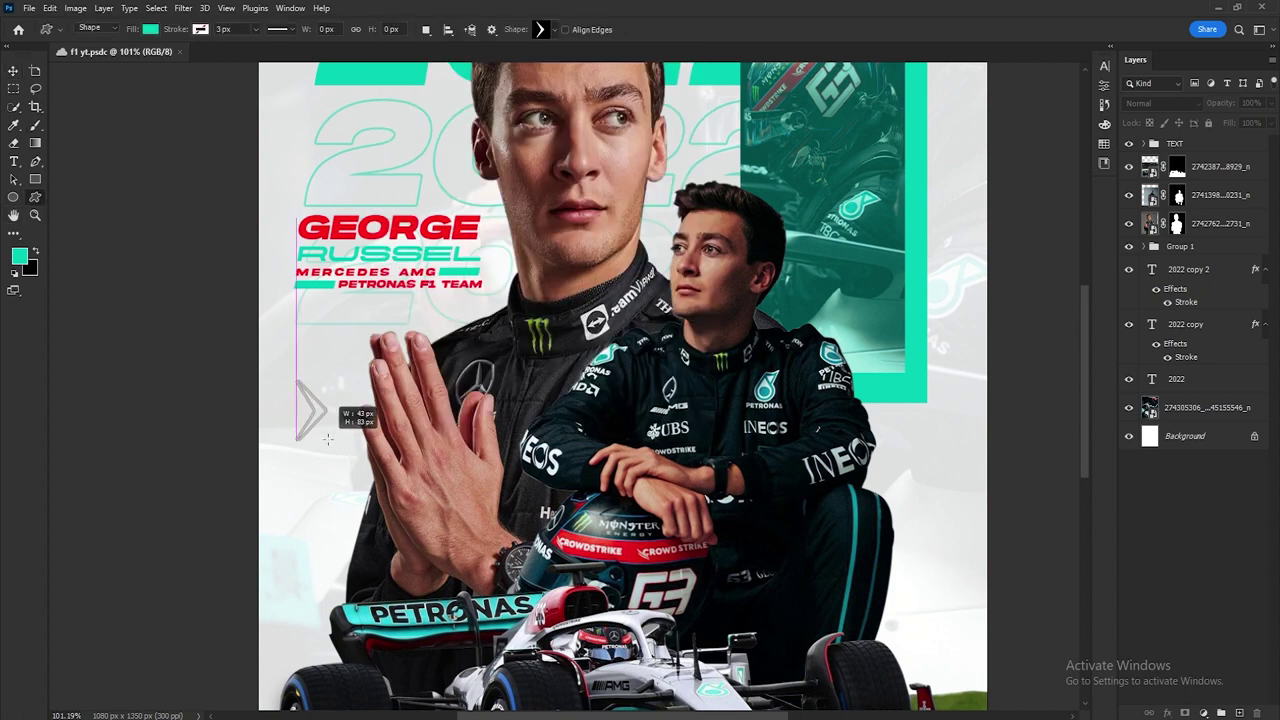
pyautogui.click(965, 218)
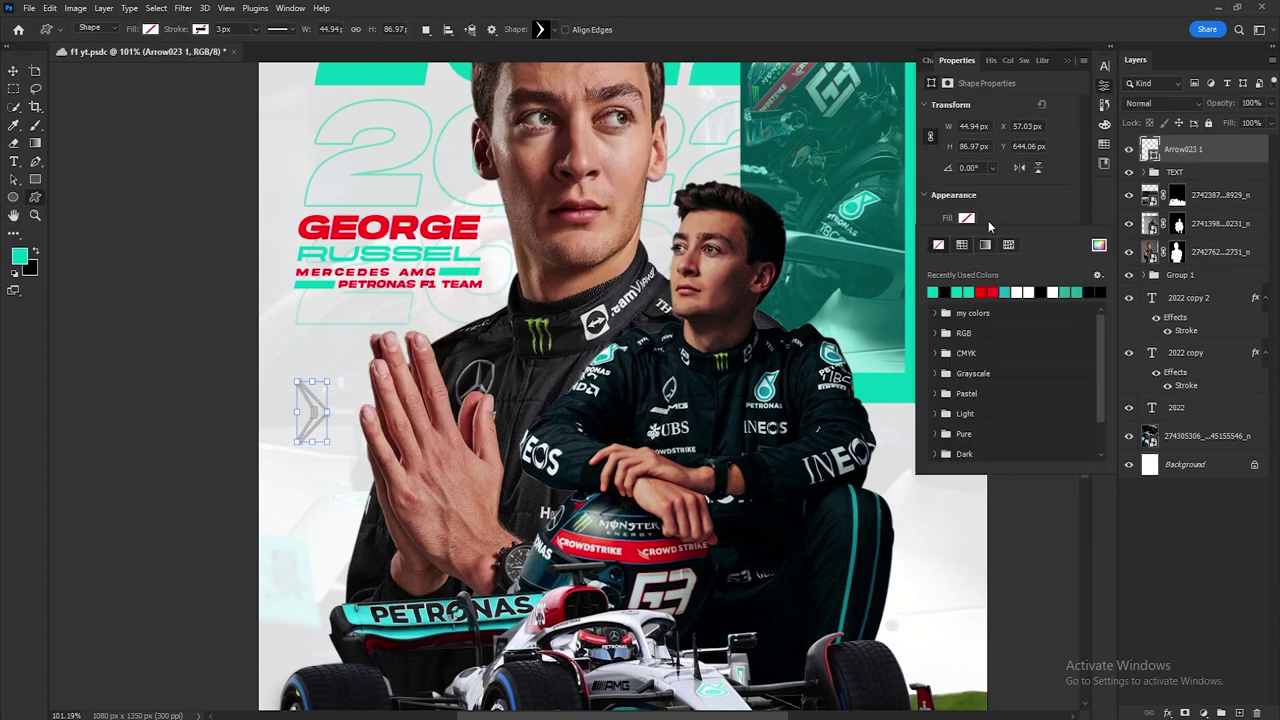
pyautogui.click(966, 237)
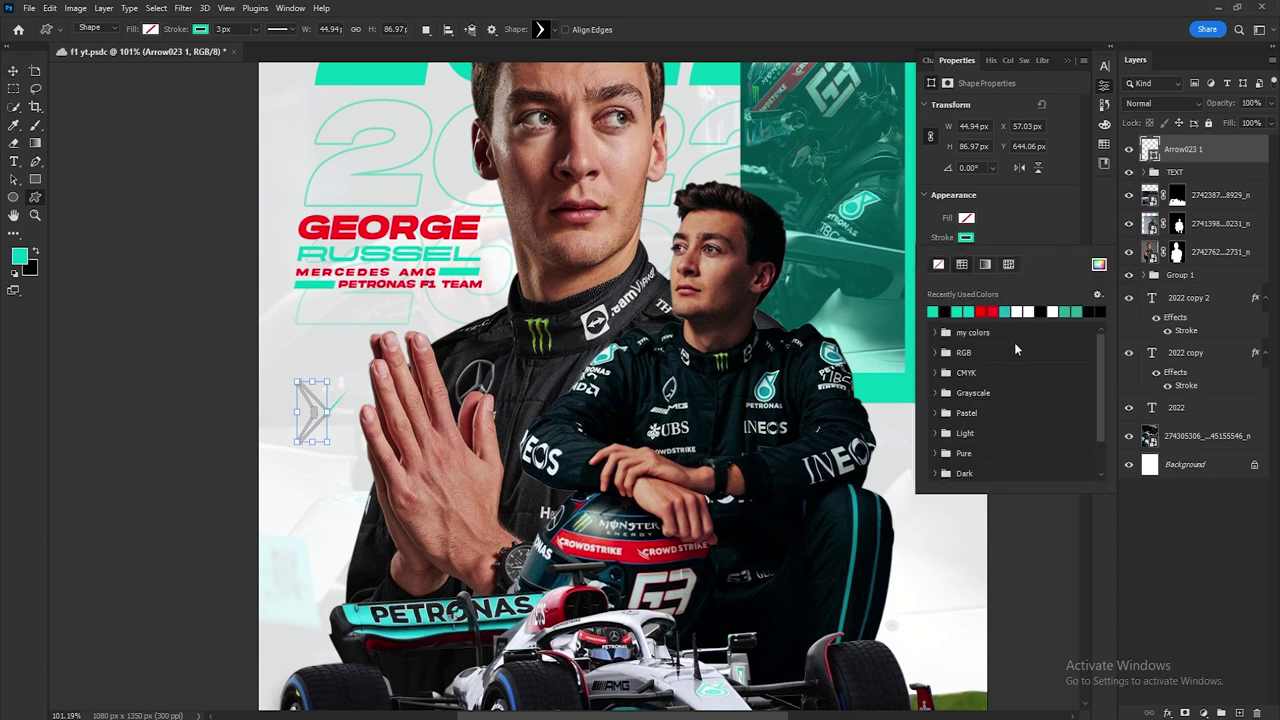
pyautogui.click(1020, 234)
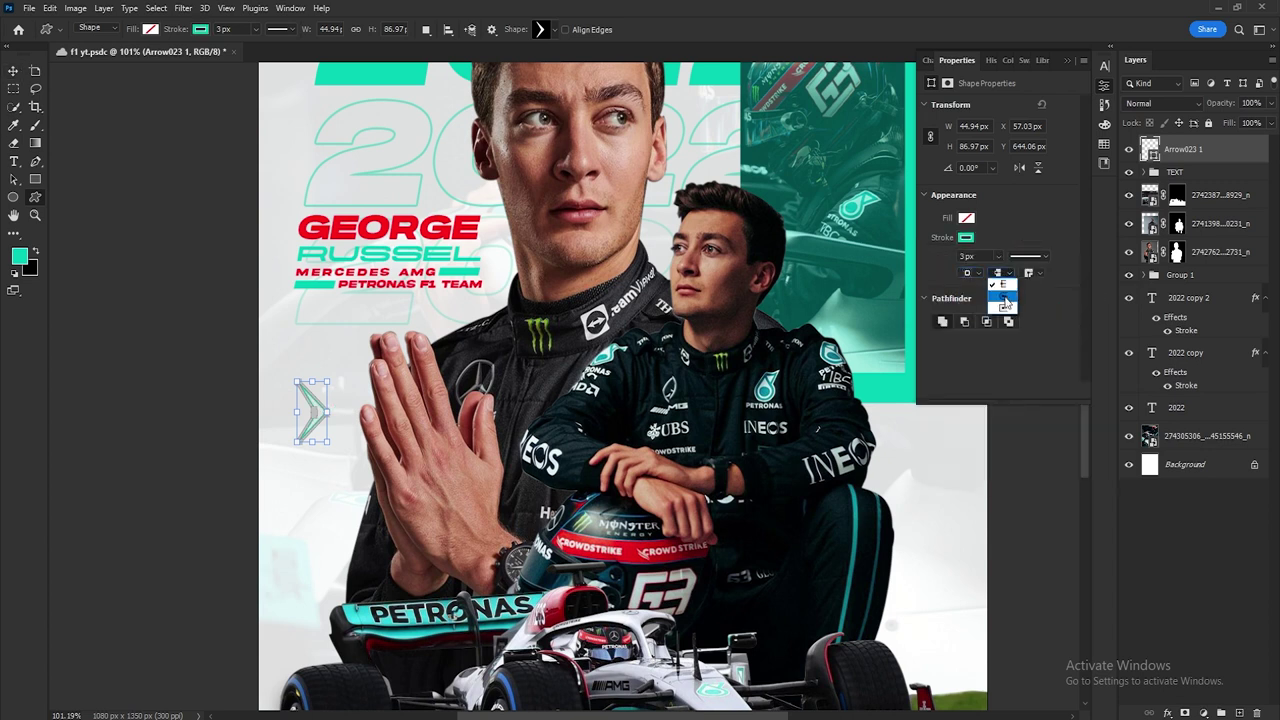
pyautogui.click(1005, 302)
pyautogui.click(1031, 273)
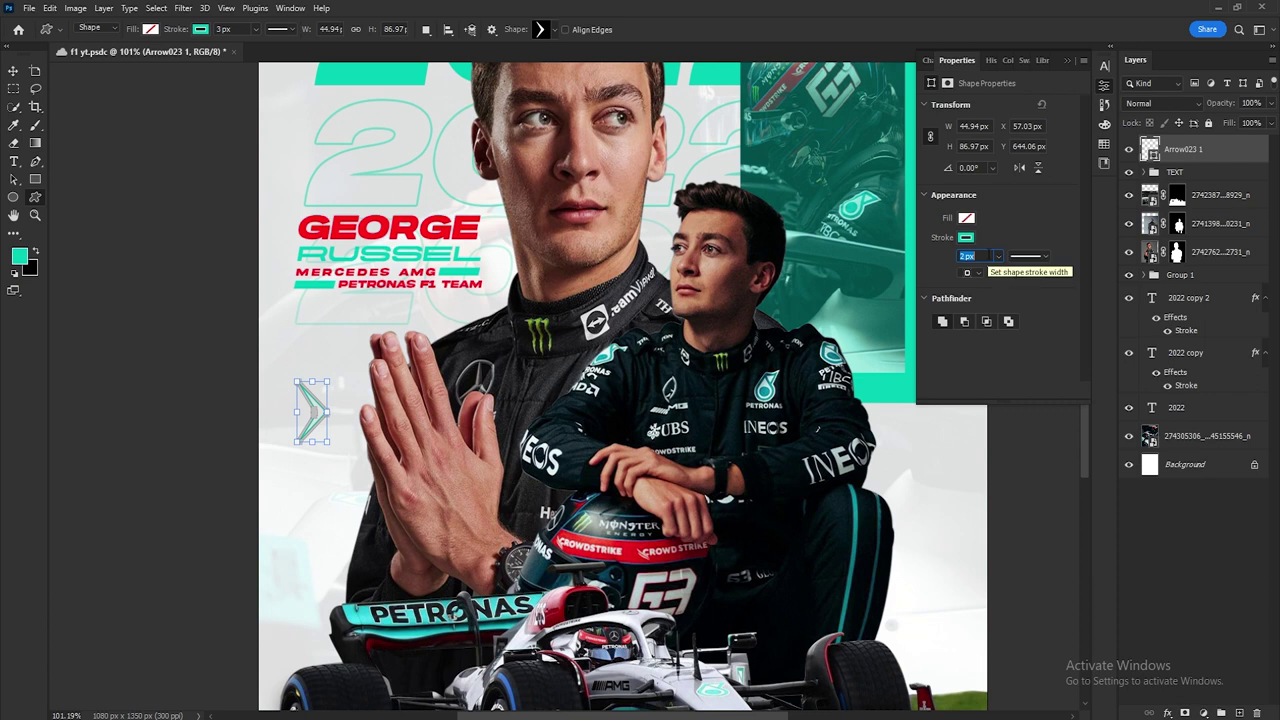
# Step: Rotate the chevron -90° so it points upward
pyautogui.press('v')
pyautogui.click(338, 418)
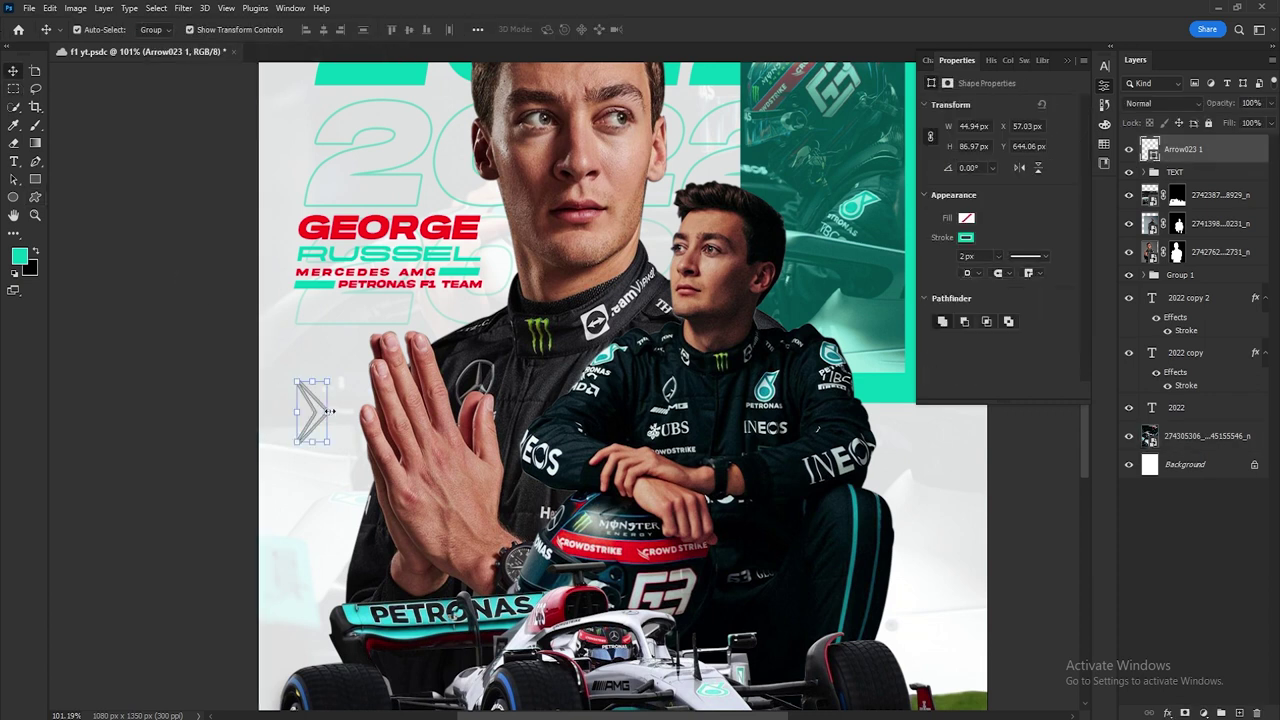
pyautogui.hotkey('ctrl', 't')
pyautogui.moveTo(340, 380); pyautogui.dragTo(285, 385)
pyautogui.click(705, 30)
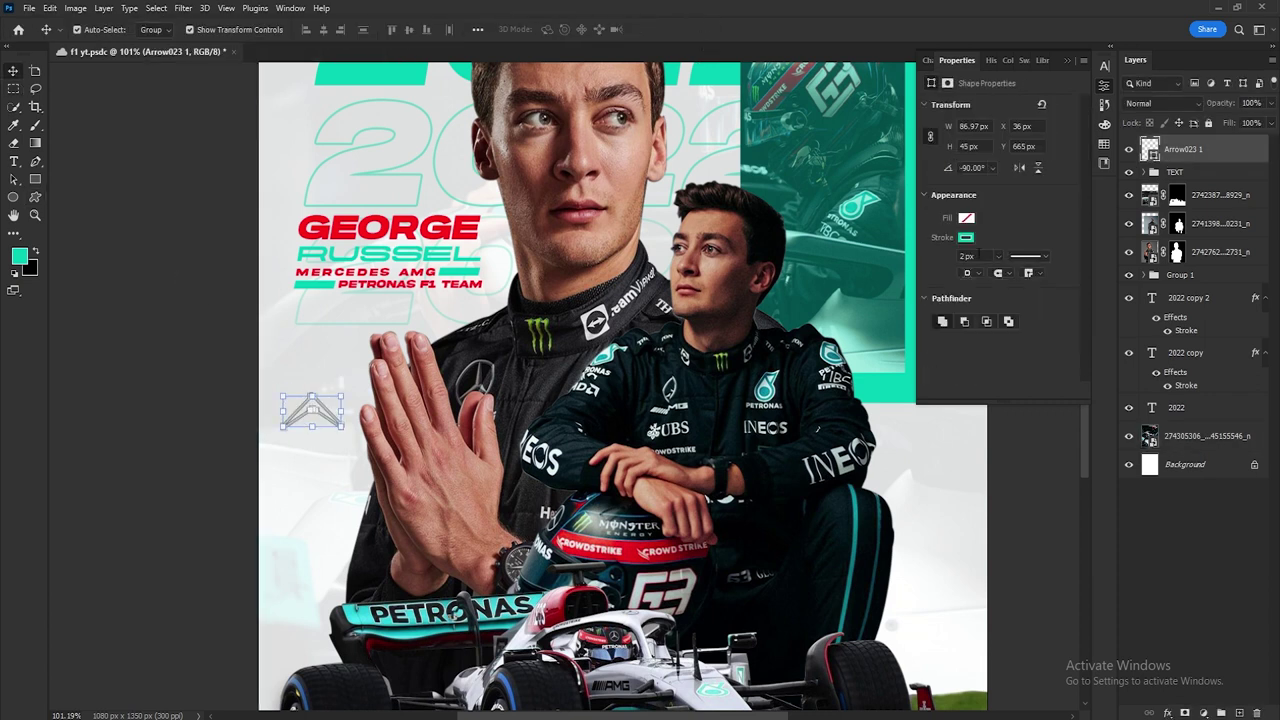
pyautogui.write('3')
# Step: Duplicate the chevron into a vertical stack of four beneath the original
pyautogui.click(370, 375)
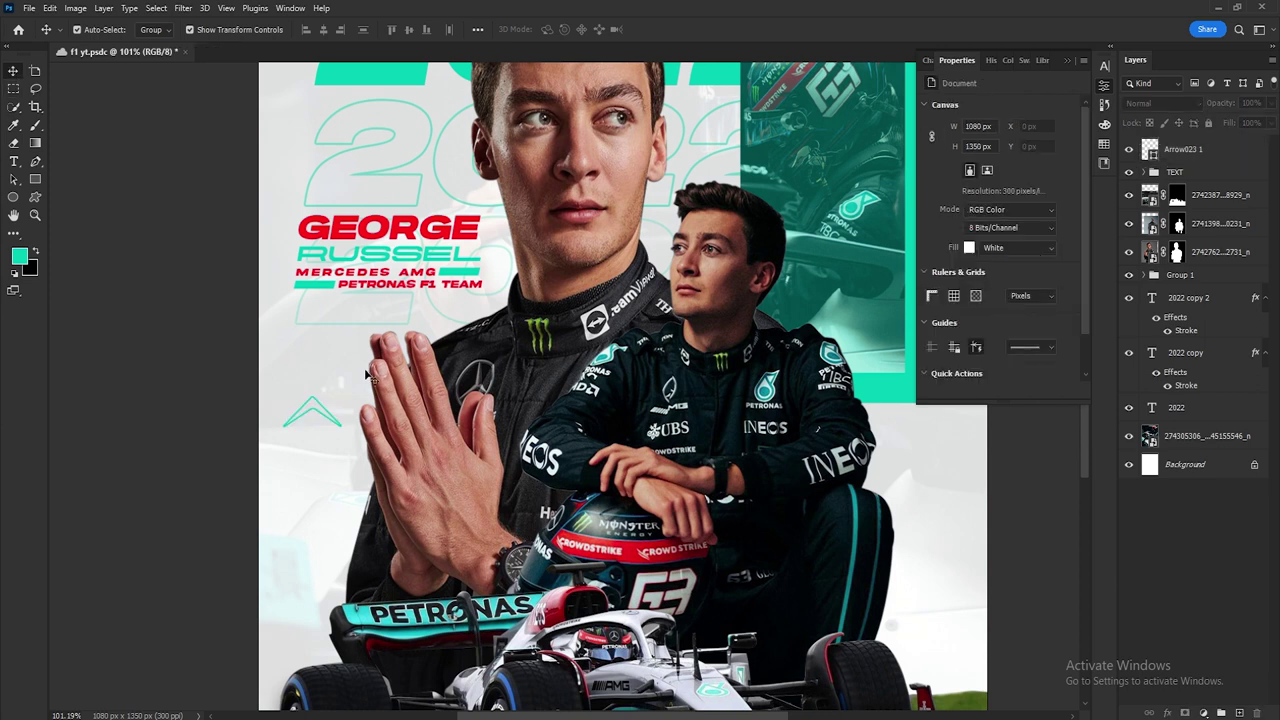
pyautogui.click(315, 412)
pyautogui.keyDown('alt'); pyautogui.moveTo(312, 410); pyautogui.dragTo(315, 430); pyautogui.keyUp('alt')
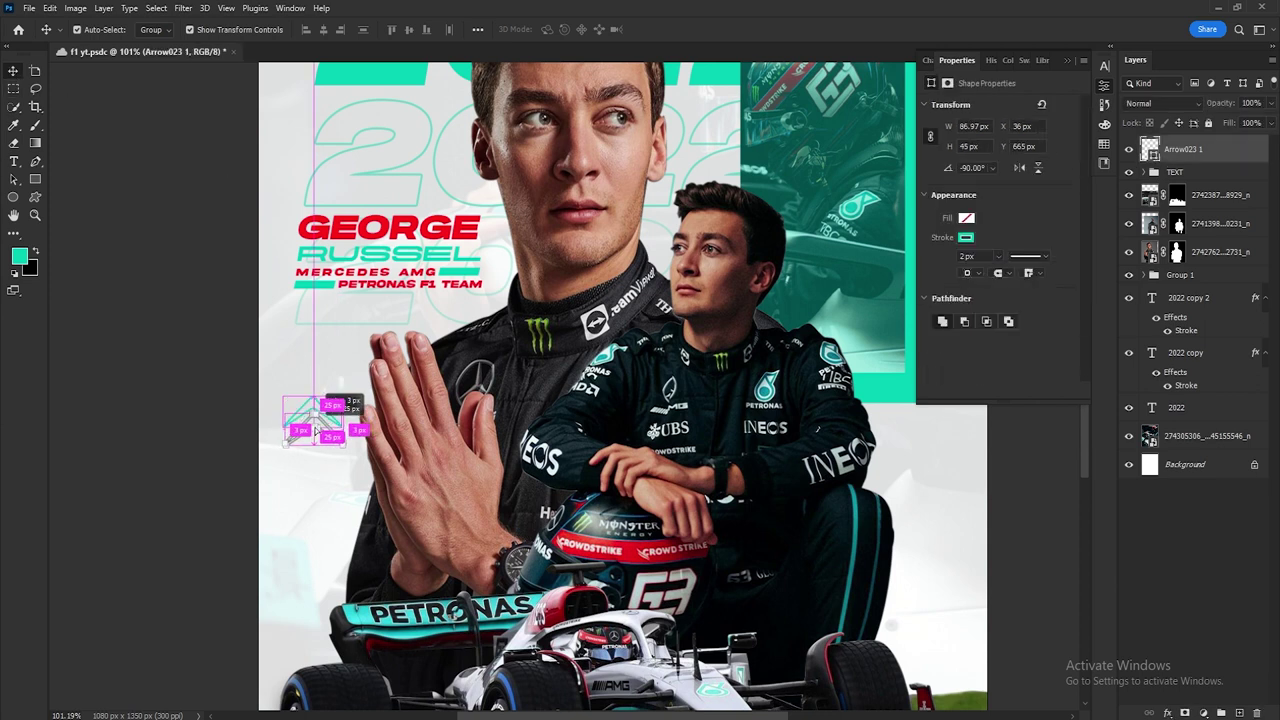
pyautogui.click(313, 430)
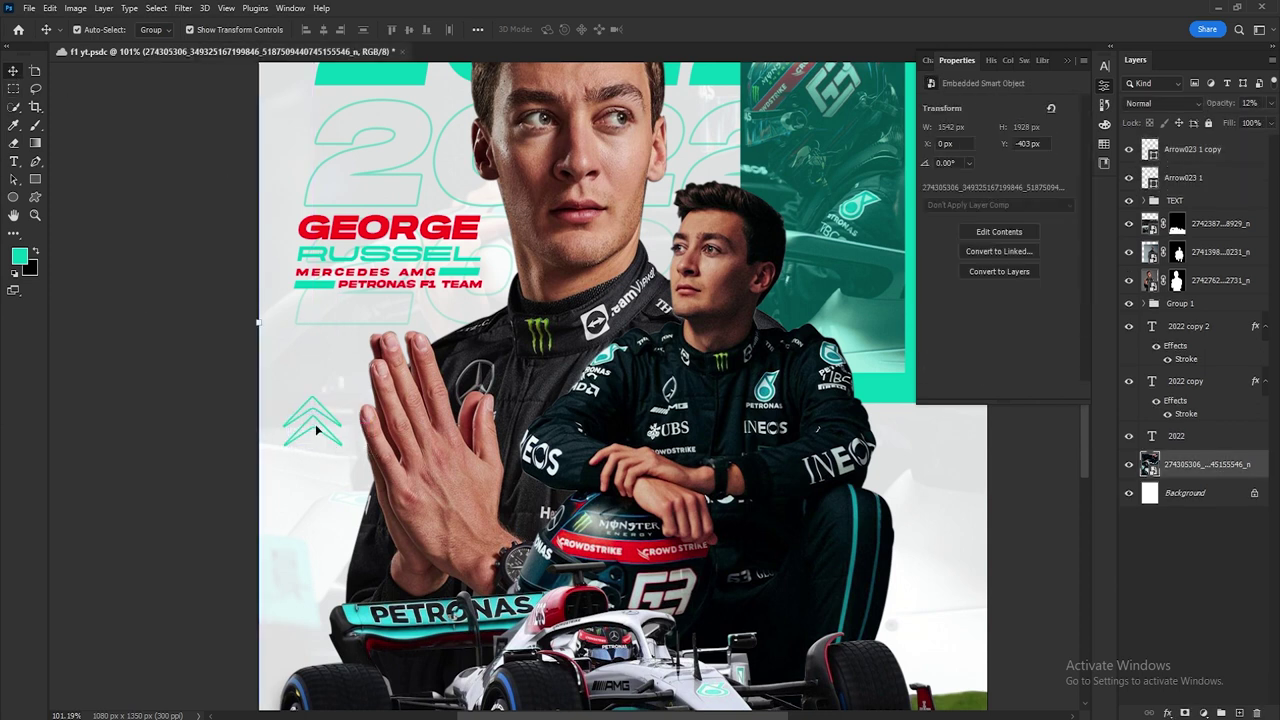
pyautogui.click(1196, 152)
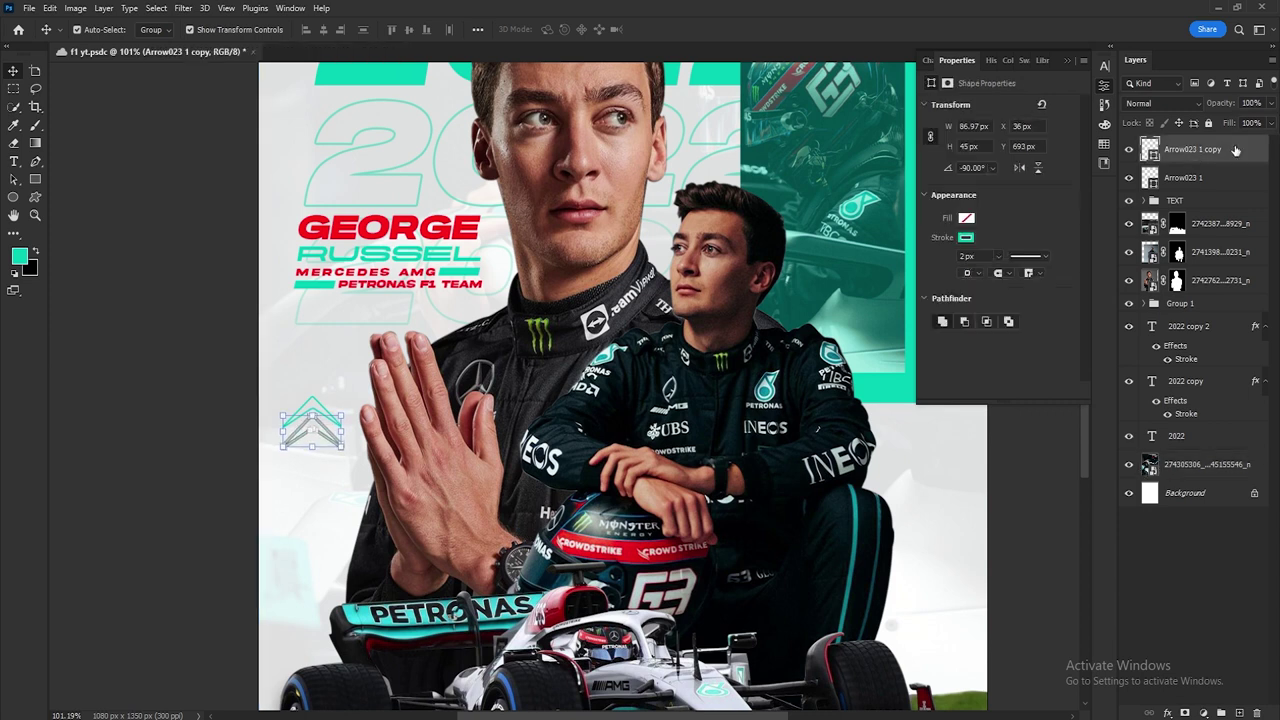
pyautogui.keyDown('shift'); pyautogui.click(1205, 177); pyautogui.keyUp('shift')
pyautogui.hotkey('ctrl', 'j')
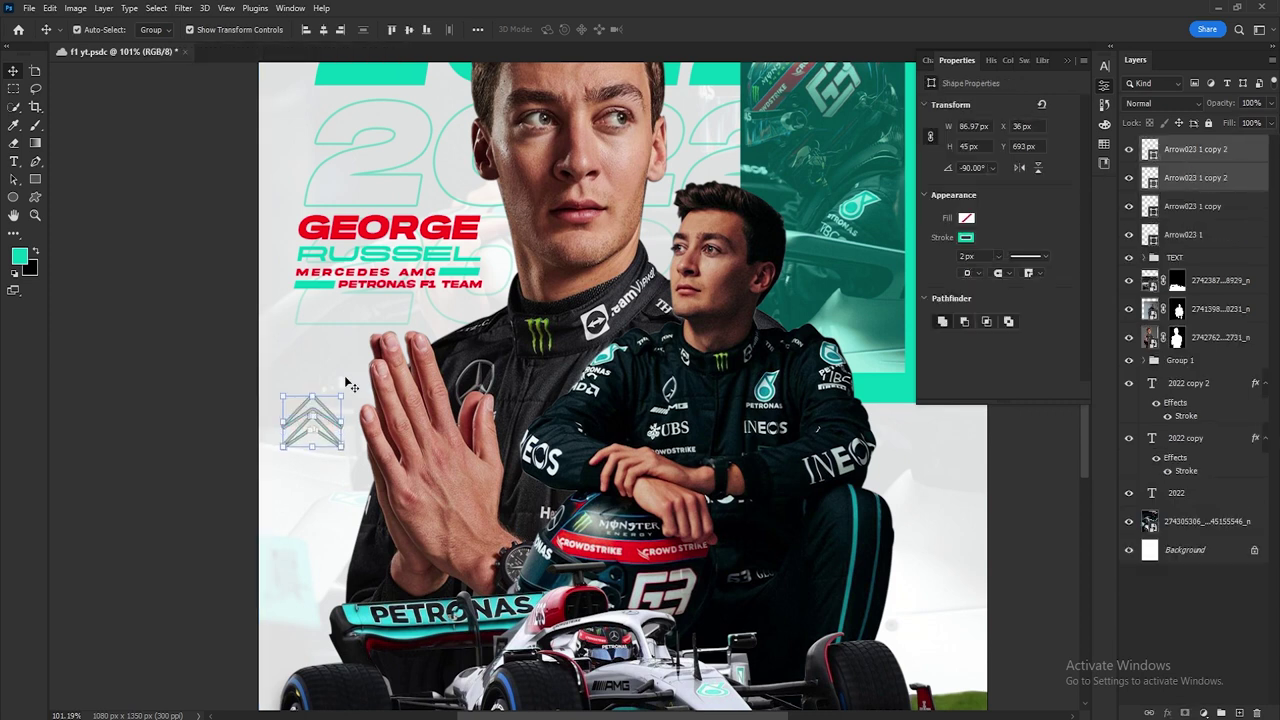
pyautogui.moveTo(307, 393); pyautogui.dragTo(307, 365)
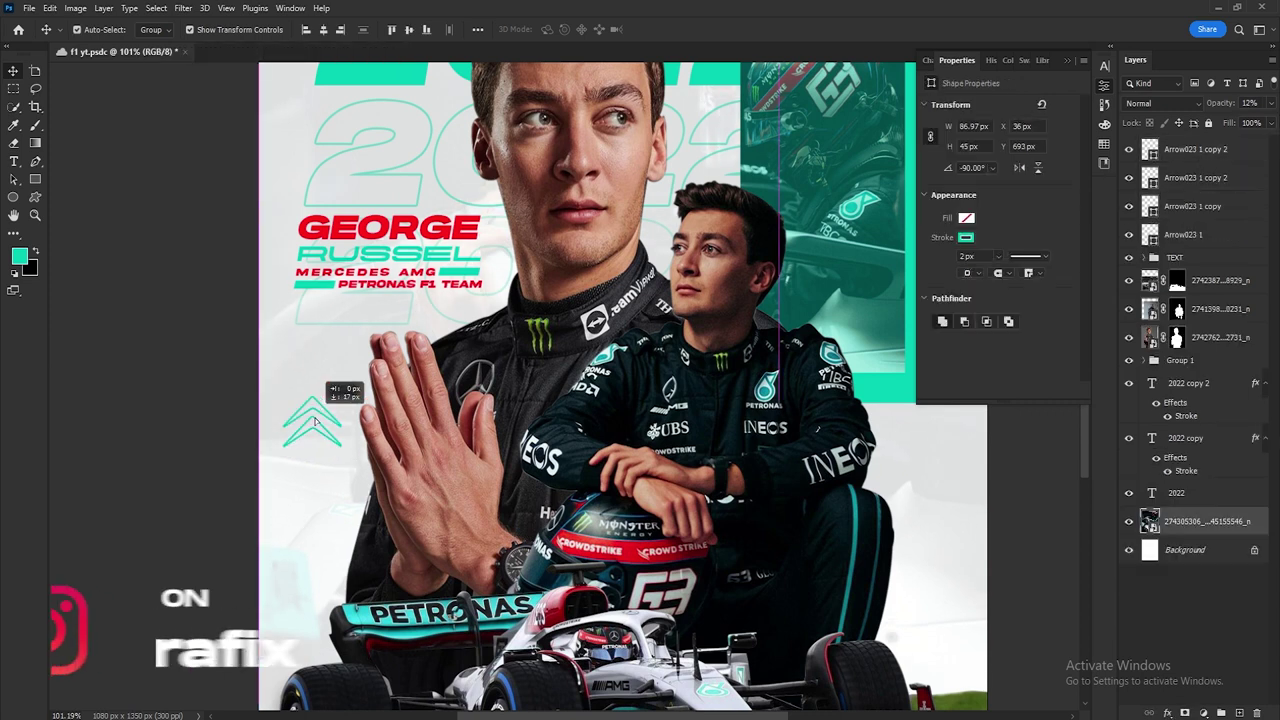
pyautogui.keyDown('shift'); pyautogui.click(1222, 176); pyautogui.keyUp('shift')
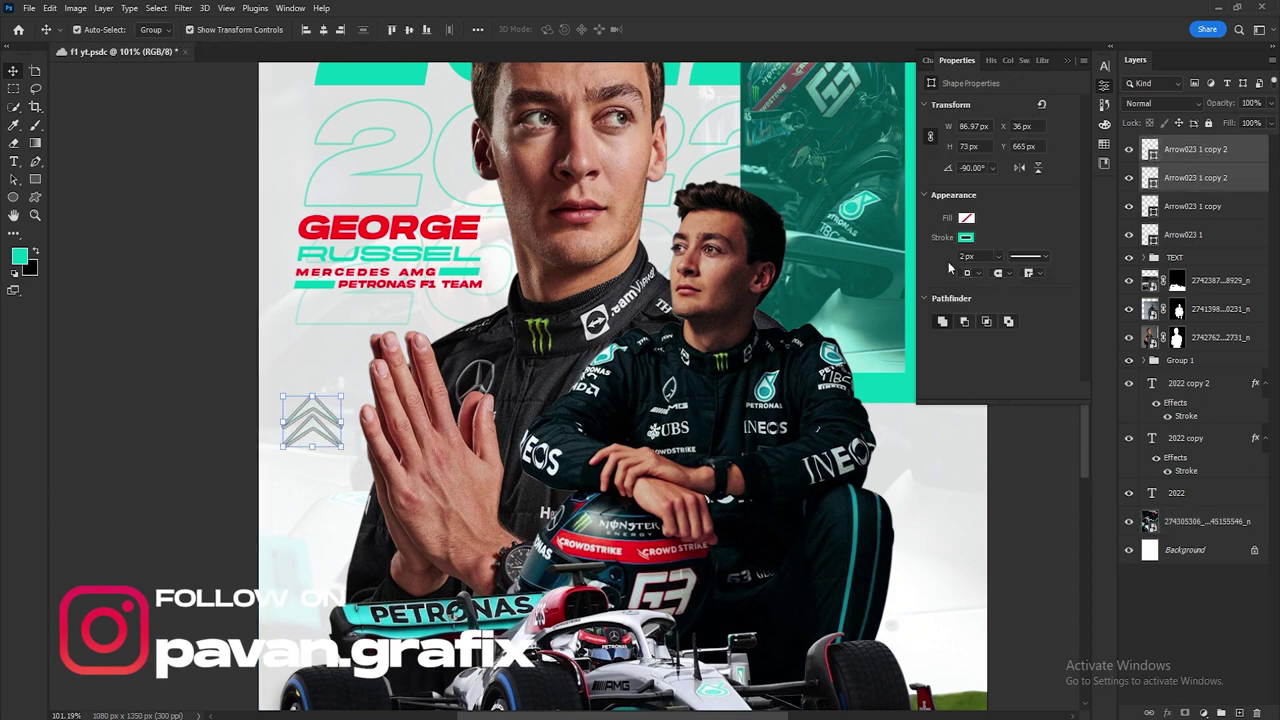
pyautogui.moveTo(313, 405); pyautogui.dragTo(313, 452)
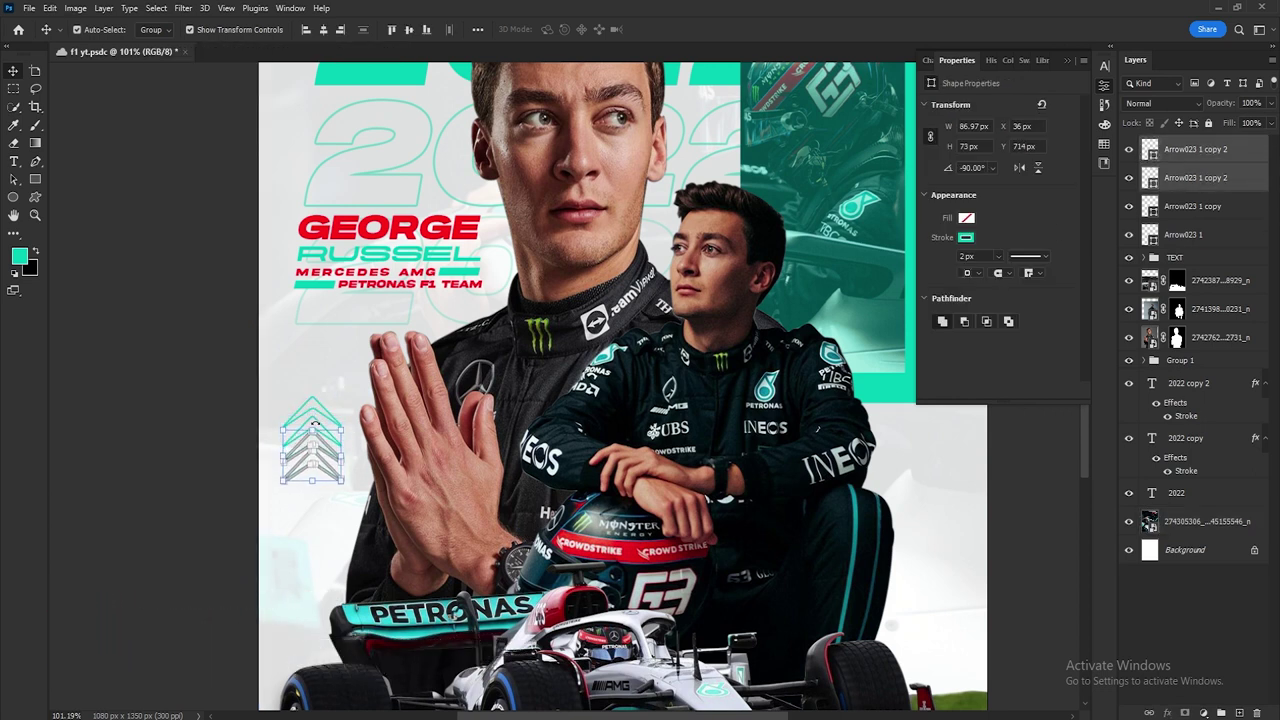
# Step: Duplicate the four chevrons and move the copies below to extend the column
pyautogui.click(165, 340)
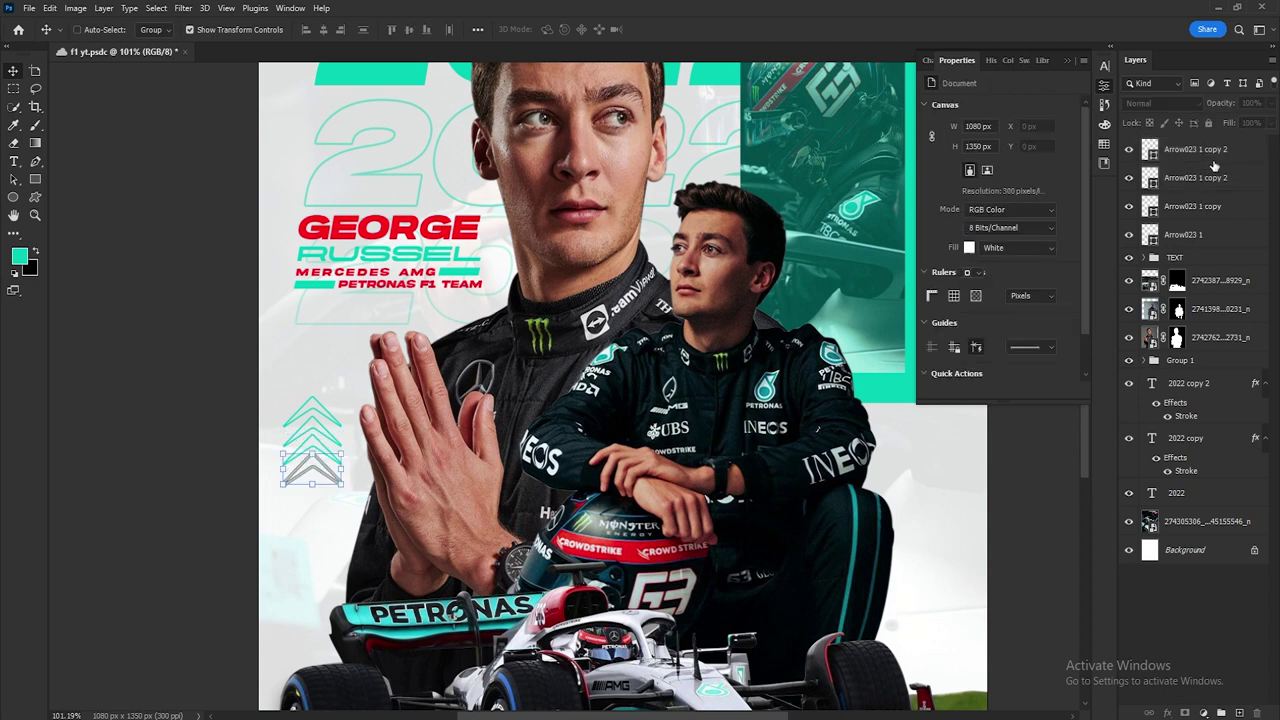
pyautogui.moveTo(275, 495); pyautogui.dragTo(405, 403)
pyautogui.hotkey('ctrl', 'j')
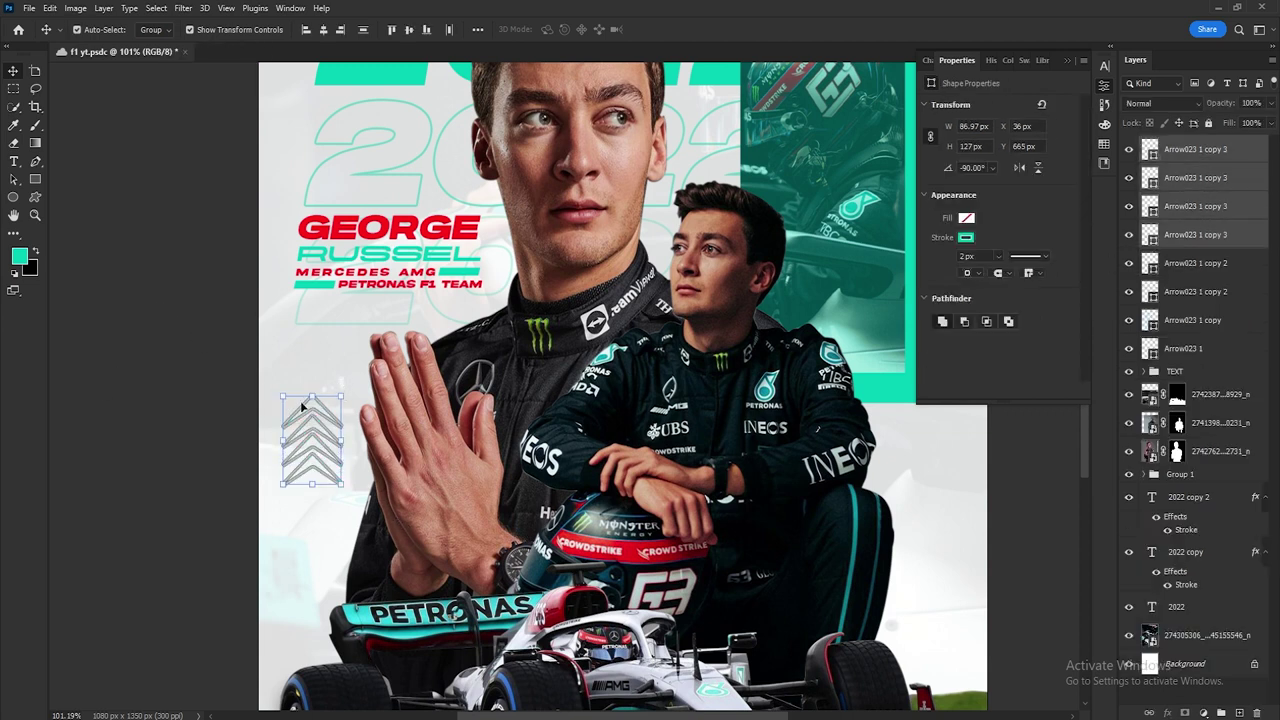
pyautogui.hotkey('ctrl', 't')
pyautogui.moveTo(320, 405)
pyautogui.mouseDown()
pyautogui.moveTo(334, 490)
pyautogui.moveTo(332, 477)
pyautogui.mouseUp()
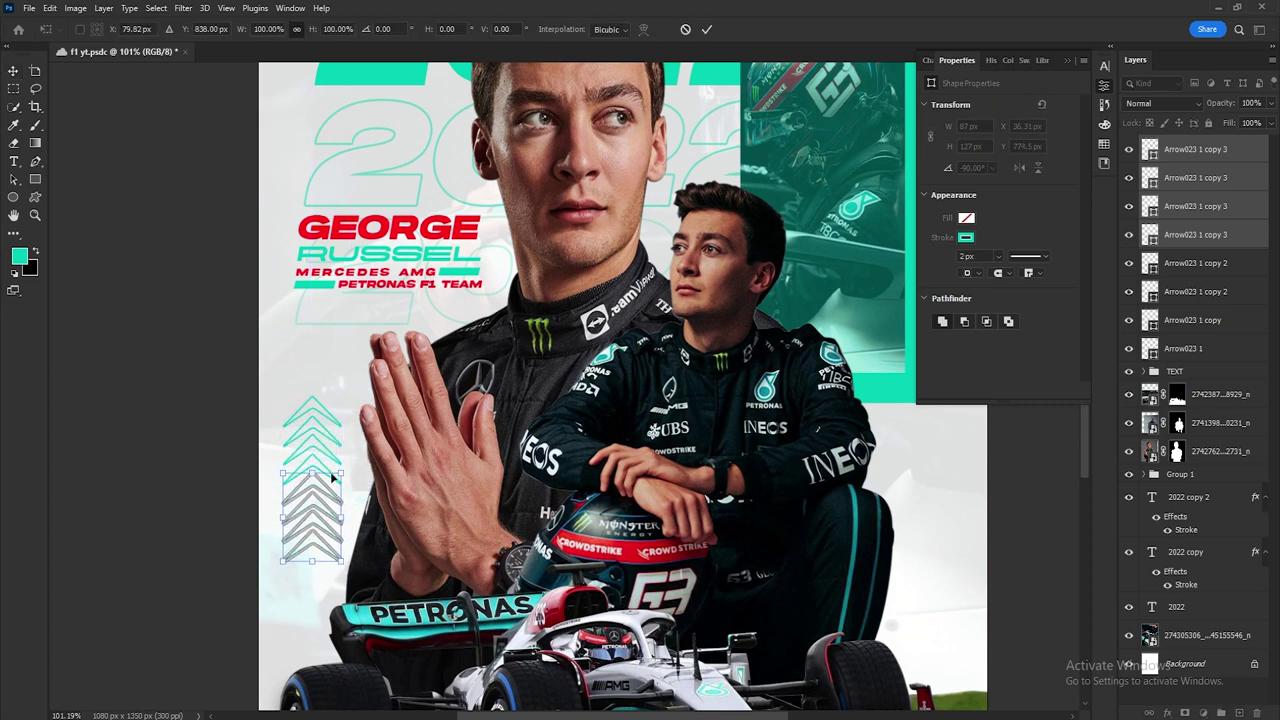
pyautogui.click(706, 29)
pyautogui.click(145, 362)
# Step: Group all chevron layers as Group 2 and scale the group to about 78.5%
pyautogui.moveTo(1200, 155); pyautogui.dragTo(1218, 348)
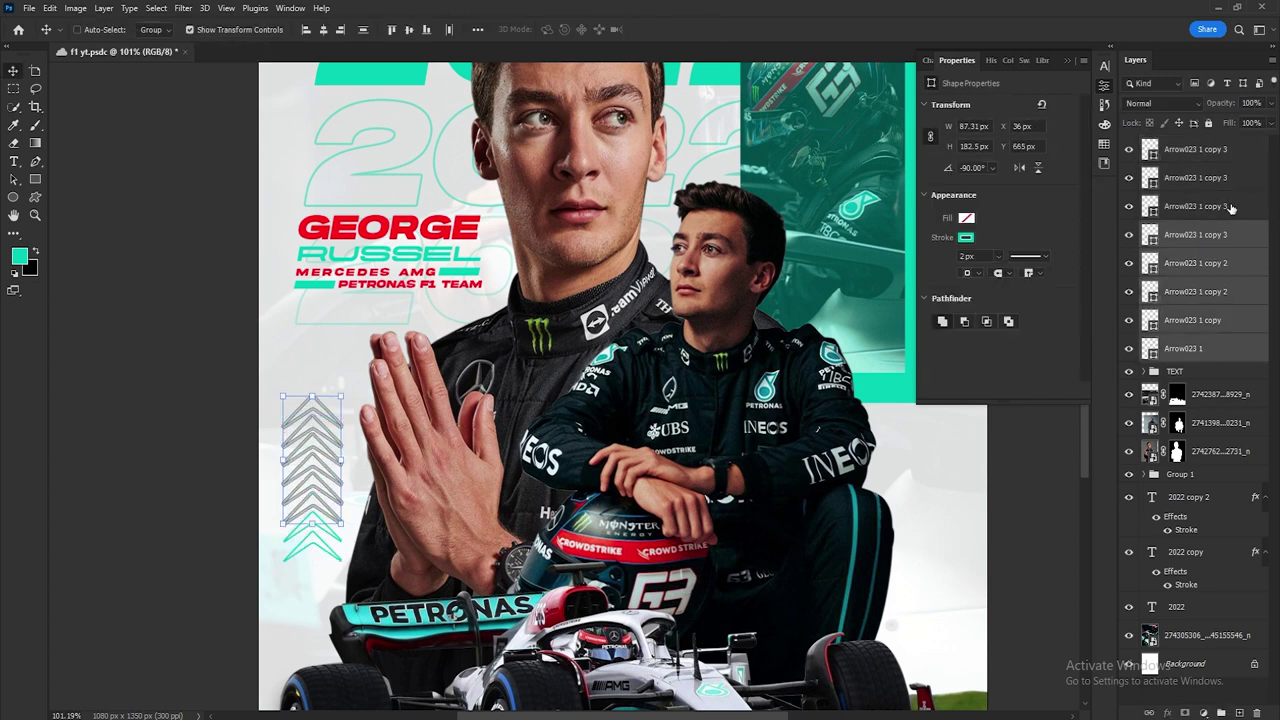
pyautogui.hotkey('ctrl', 'g')
pyautogui.moveTo(338, 481); pyautogui.dragTo(316, 460)
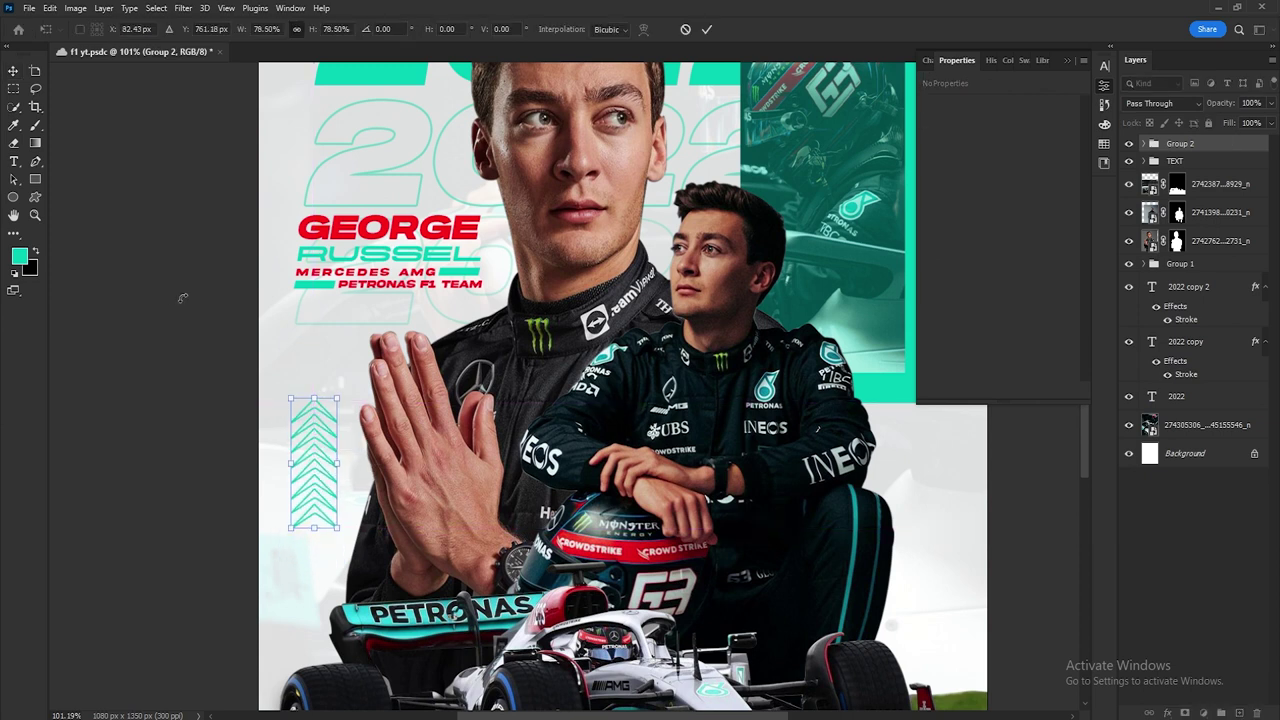
pyautogui.press('Return')
pyautogui.click(180, 290)
pyautogui.hotkey('ctrl', '0')
# Step: Convert the masked photo layers to smart objects through their layer menus
pyautogui.click(335, 437)
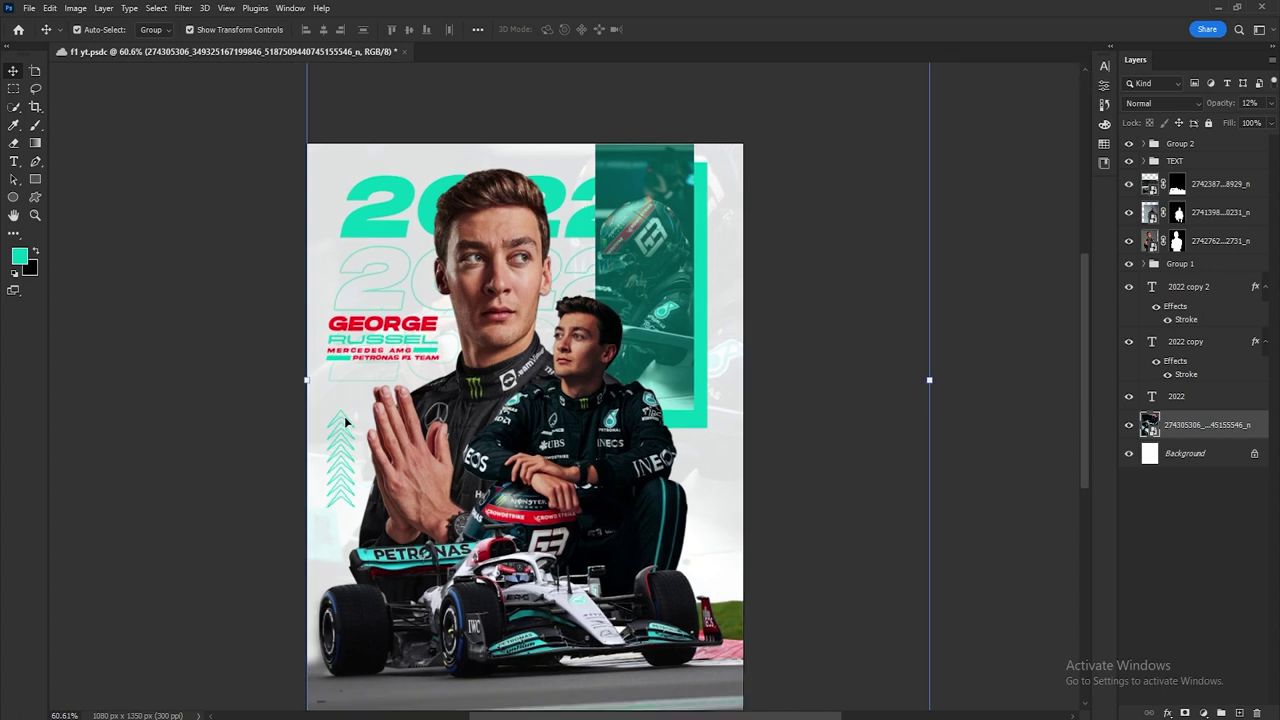
pyautogui.rightClick(1220, 190)
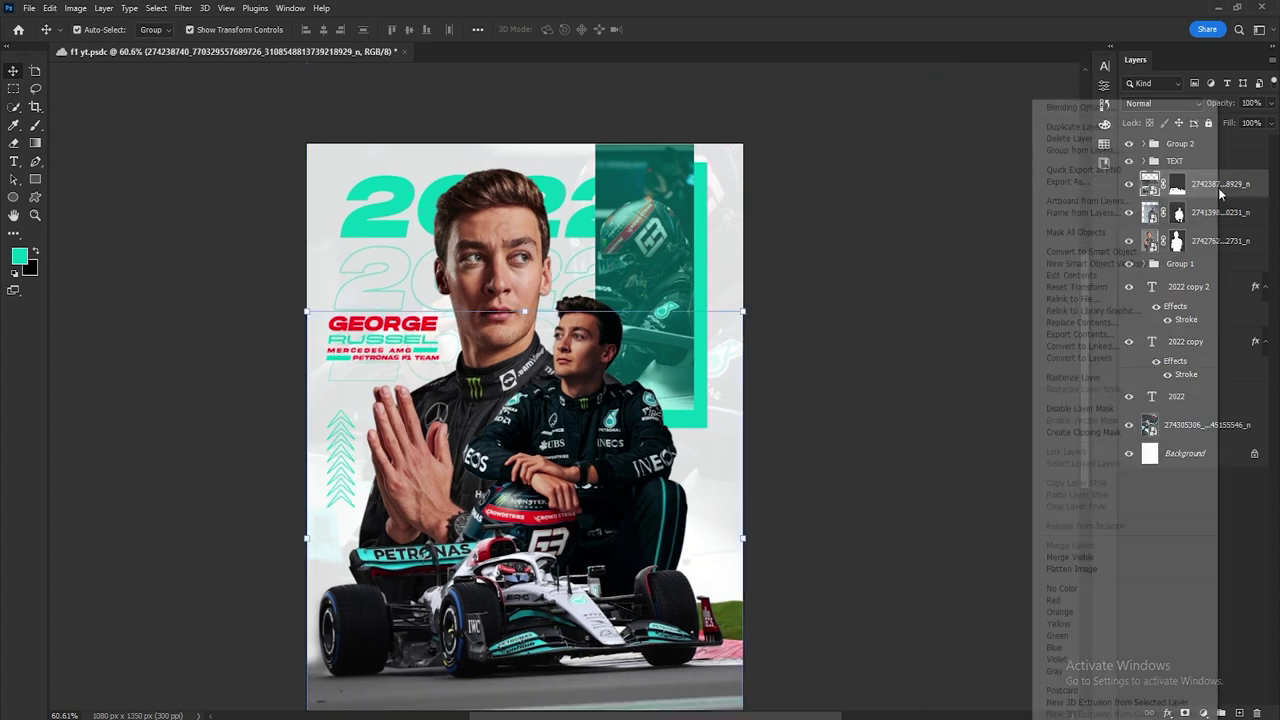
pyautogui.click(1119, 256)
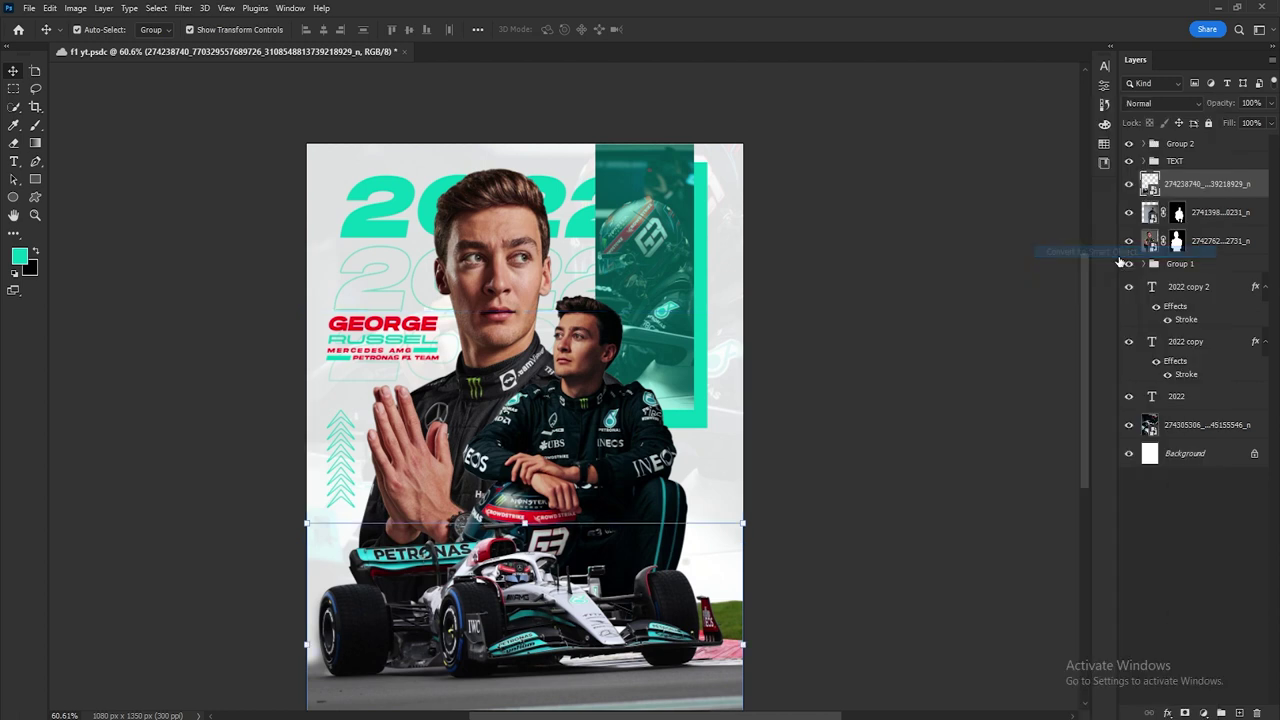
pyautogui.click(1183, 222)
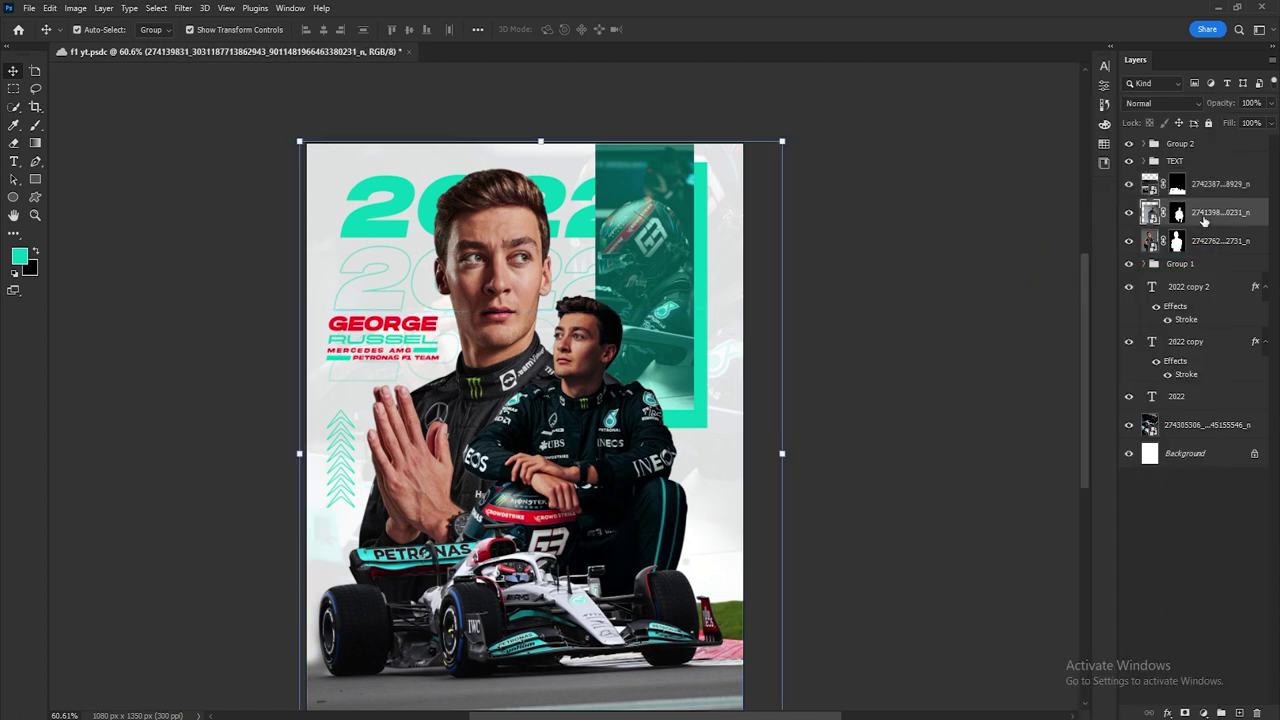
pyautogui.rightClick(1210, 215)
pyautogui.click(1106, 256)
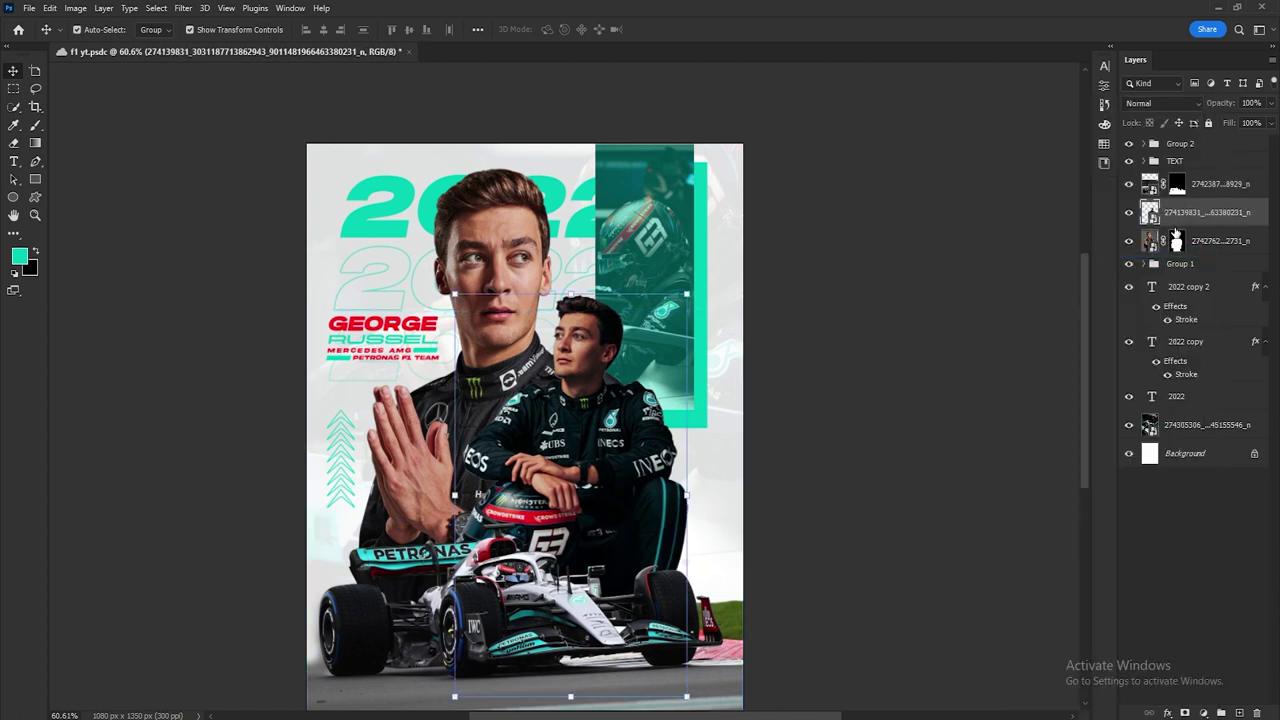
pyautogui.click(1180, 241)
pyautogui.rightClick(1215, 241)
pyautogui.click(1153, 263)
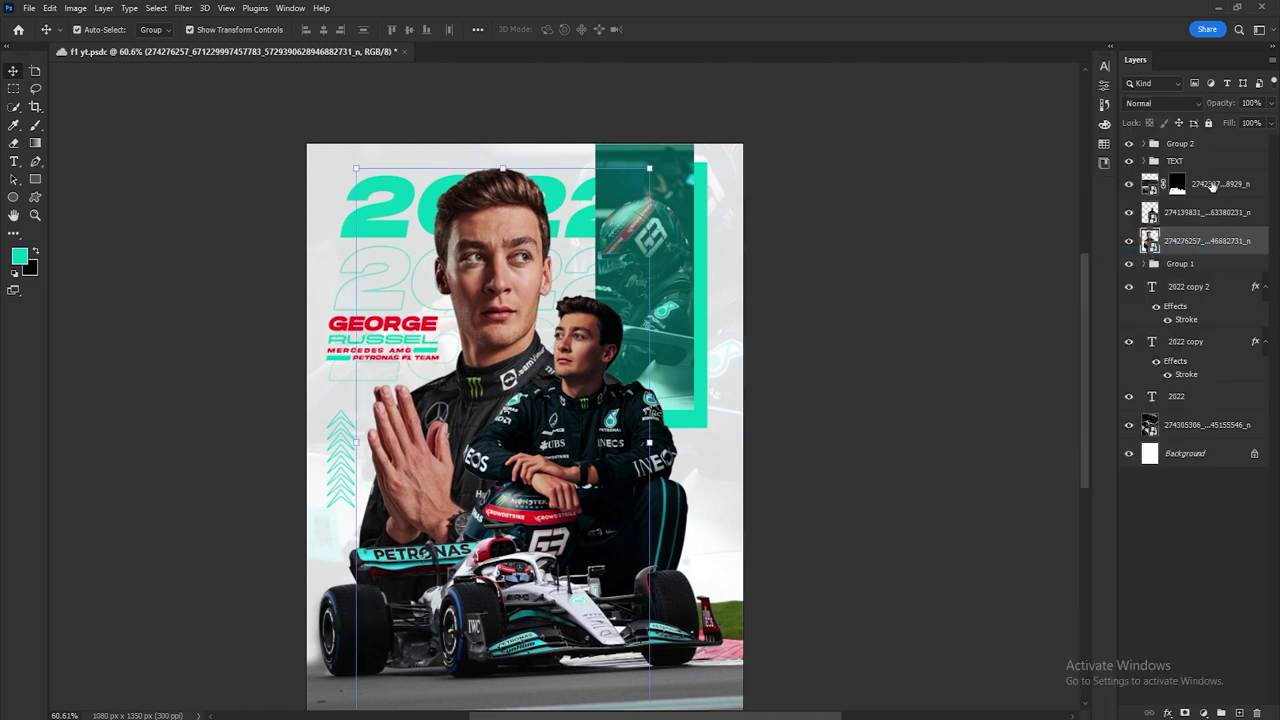
# Step: Put the car layer into a new group named 'car' and collapse it
pyautogui.click(1170, 184)
pyautogui.rightClick(1160, 186)
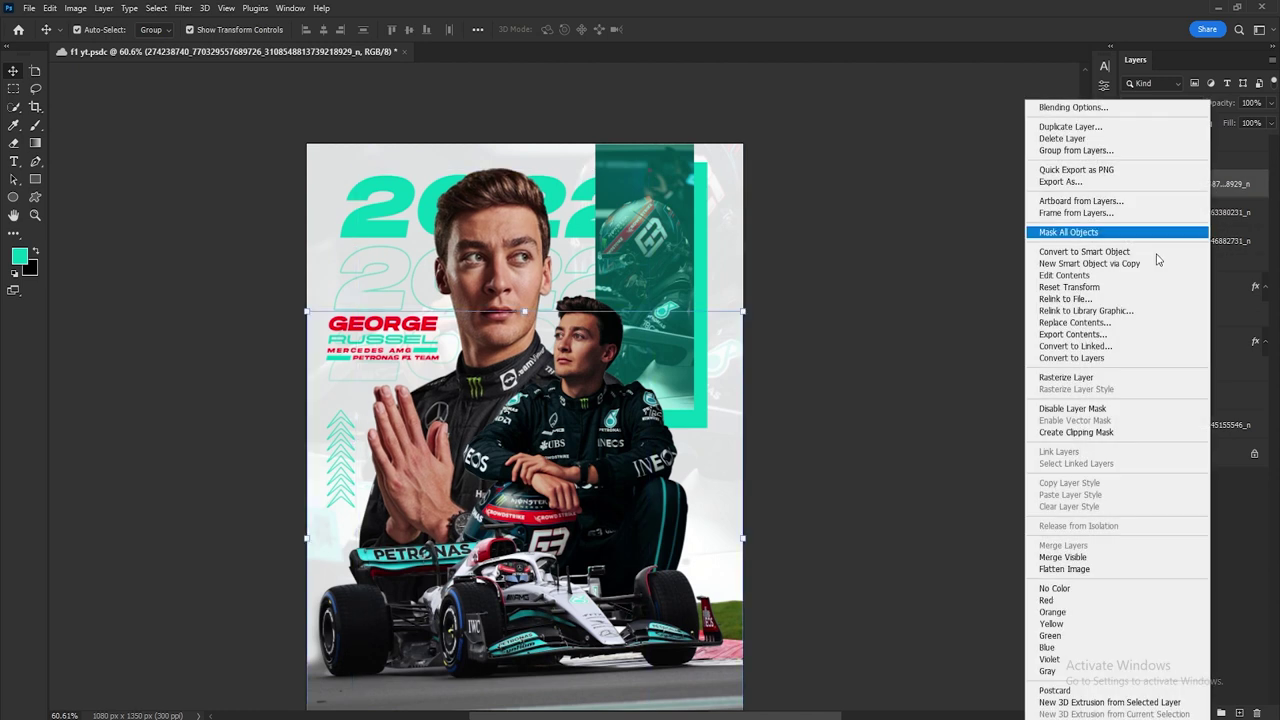
pyautogui.click(1124, 150)
pyautogui.write('car')
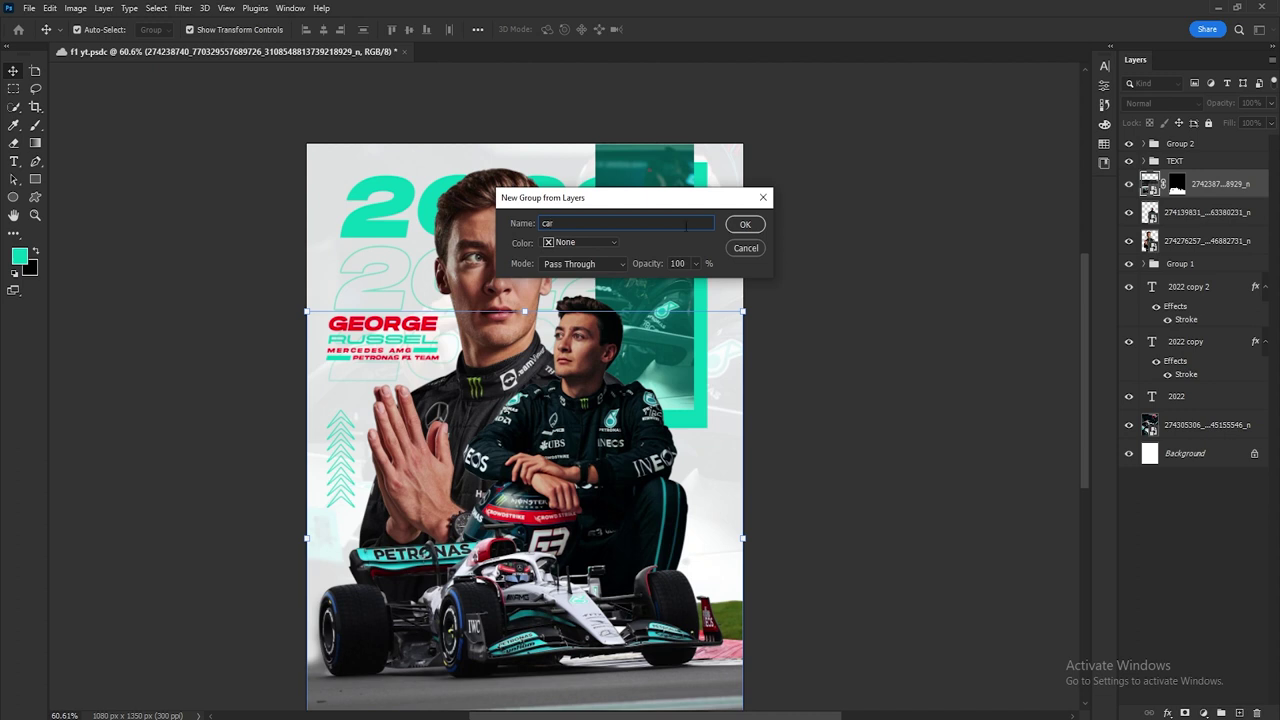
pyautogui.click(744, 224)
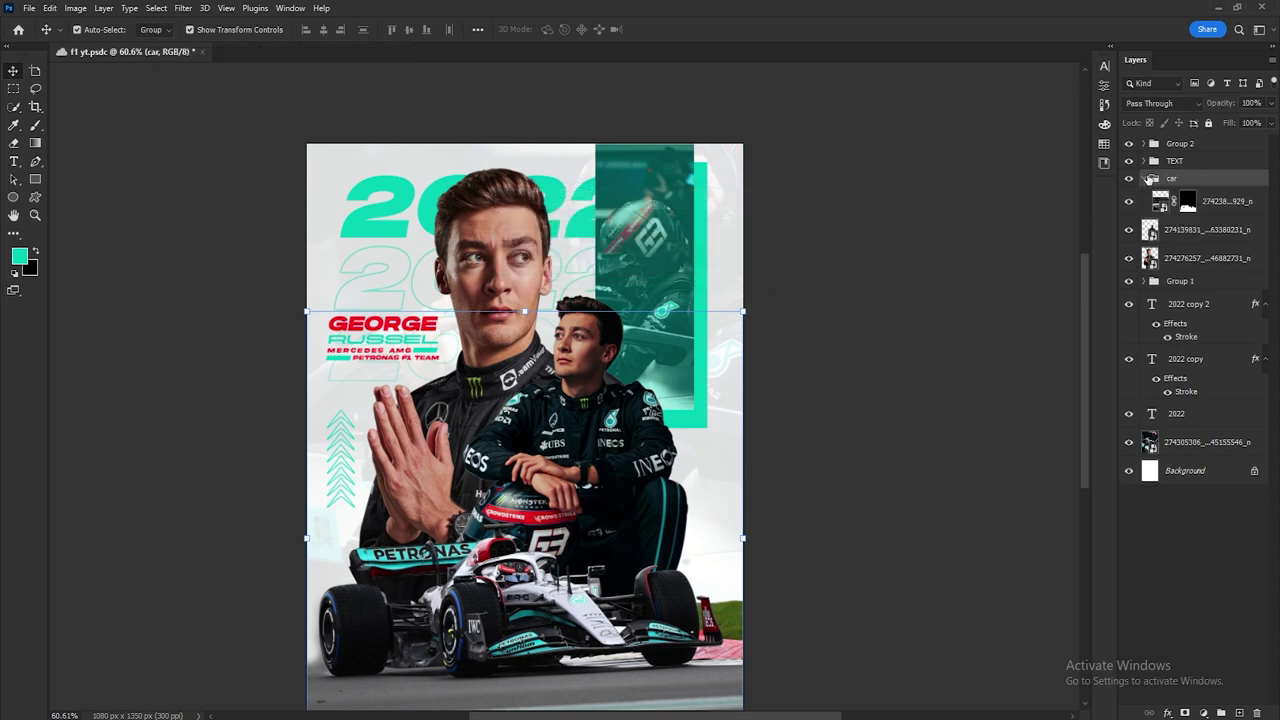
pyautogui.click(1145, 178)
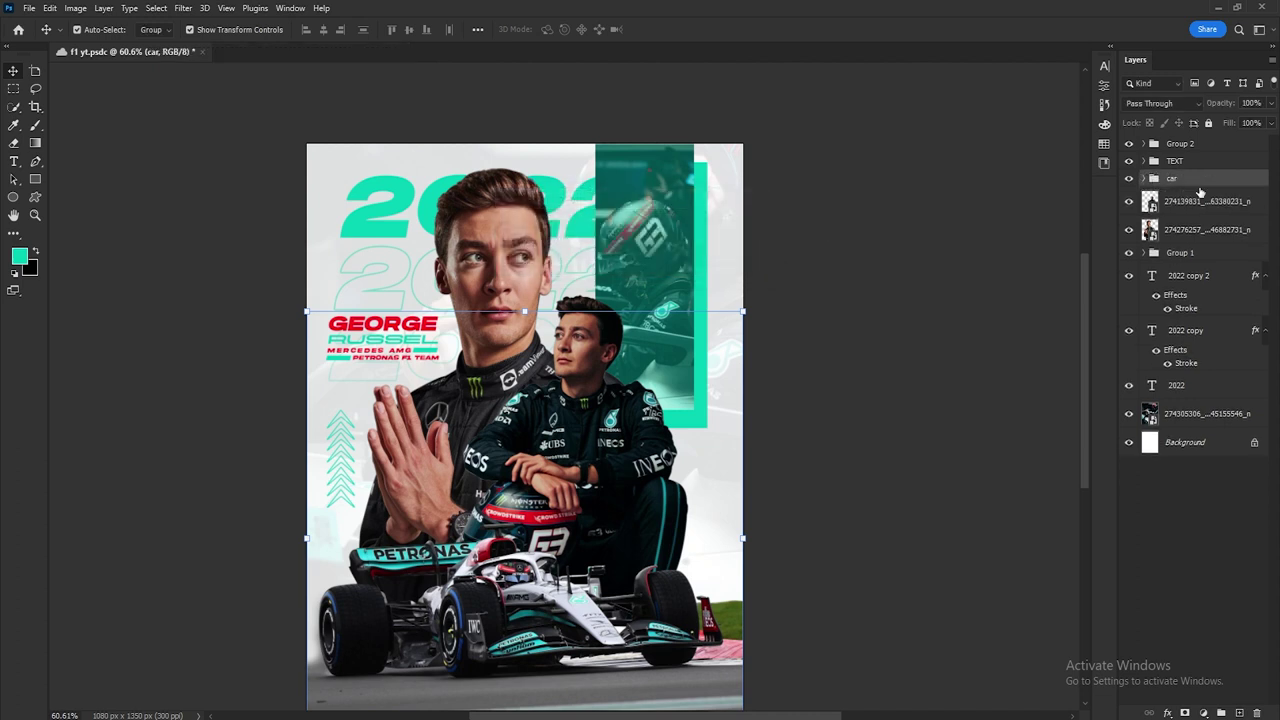
pyautogui.click(1200, 201)
pyautogui.click(1203, 234)
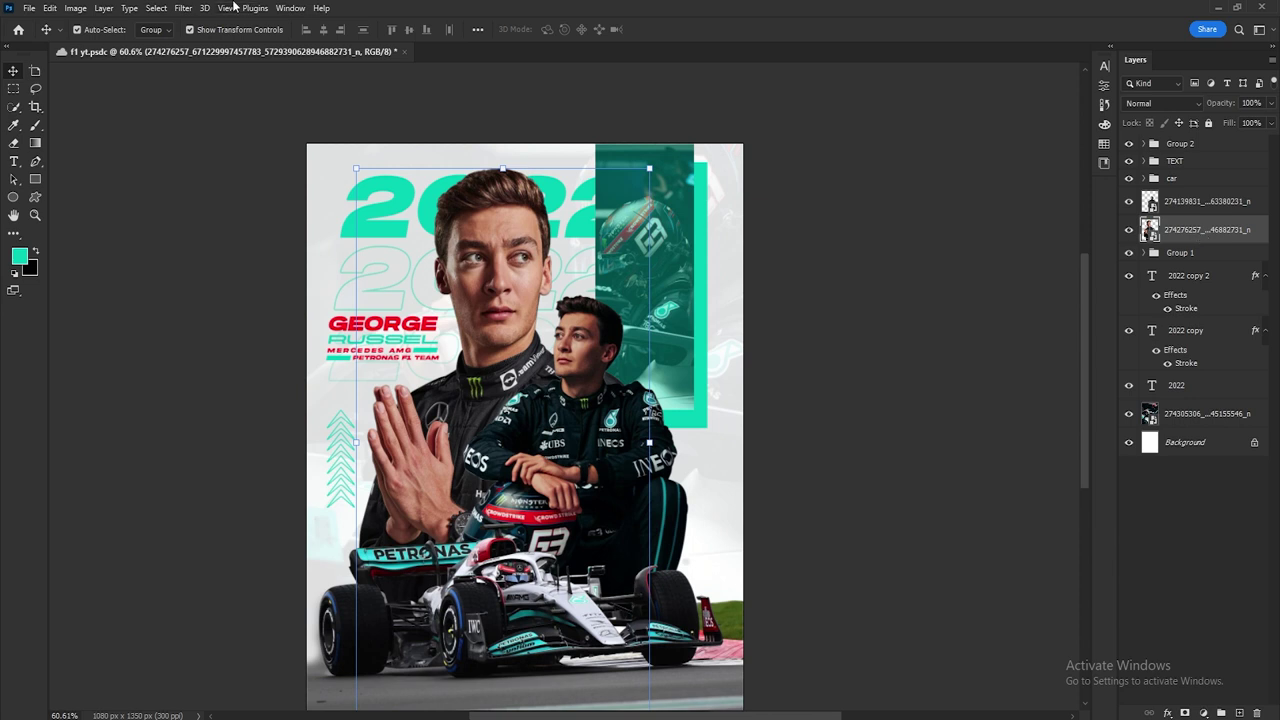
# Step: Camera Raw the portrait: Contrast +15, Highlights -18, Blacks +7, Clarity +14, Vibrance +6
pyautogui.click(189, 8)
pyautogui.click(193, 118)
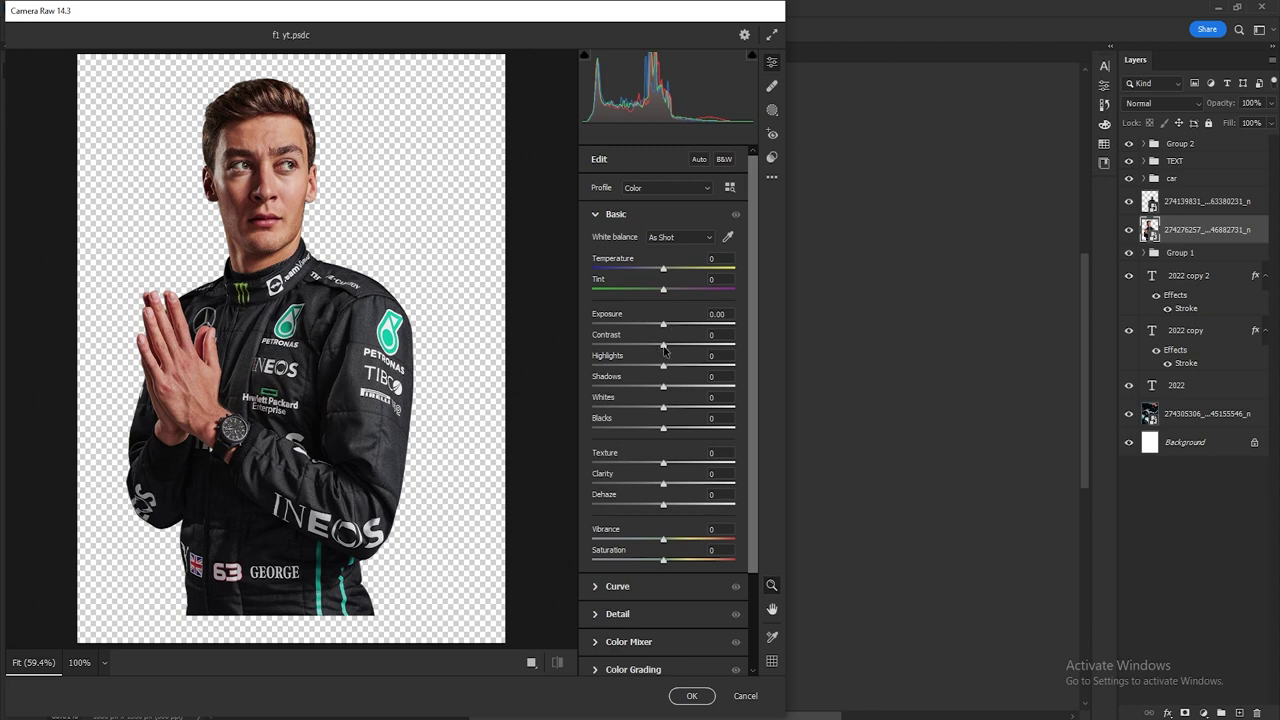
pyautogui.moveTo(664, 349)
pyautogui.mouseDown()
pyautogui.moveTo(675, 346)
pyautogui.moveTo(651, 365)
pyautogui.mouseUp()
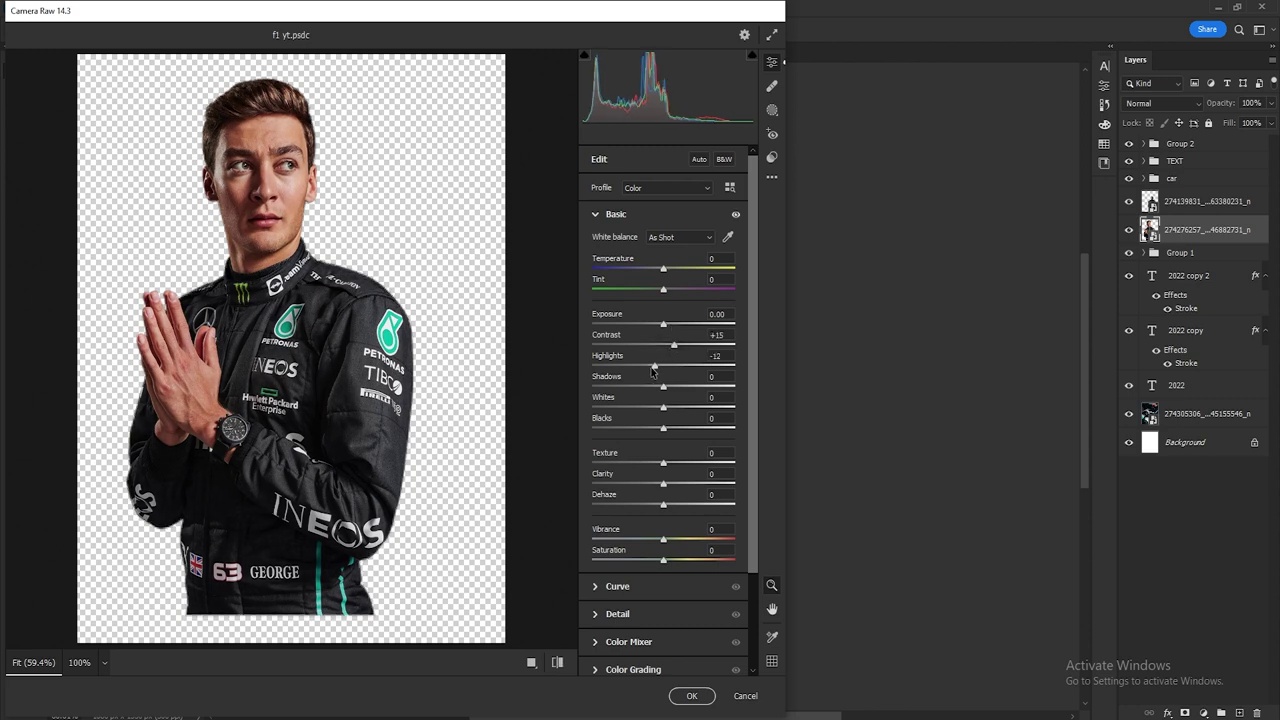
pyautogui.moveTo(663, 428); pyautogui.dragTo(669, 434)
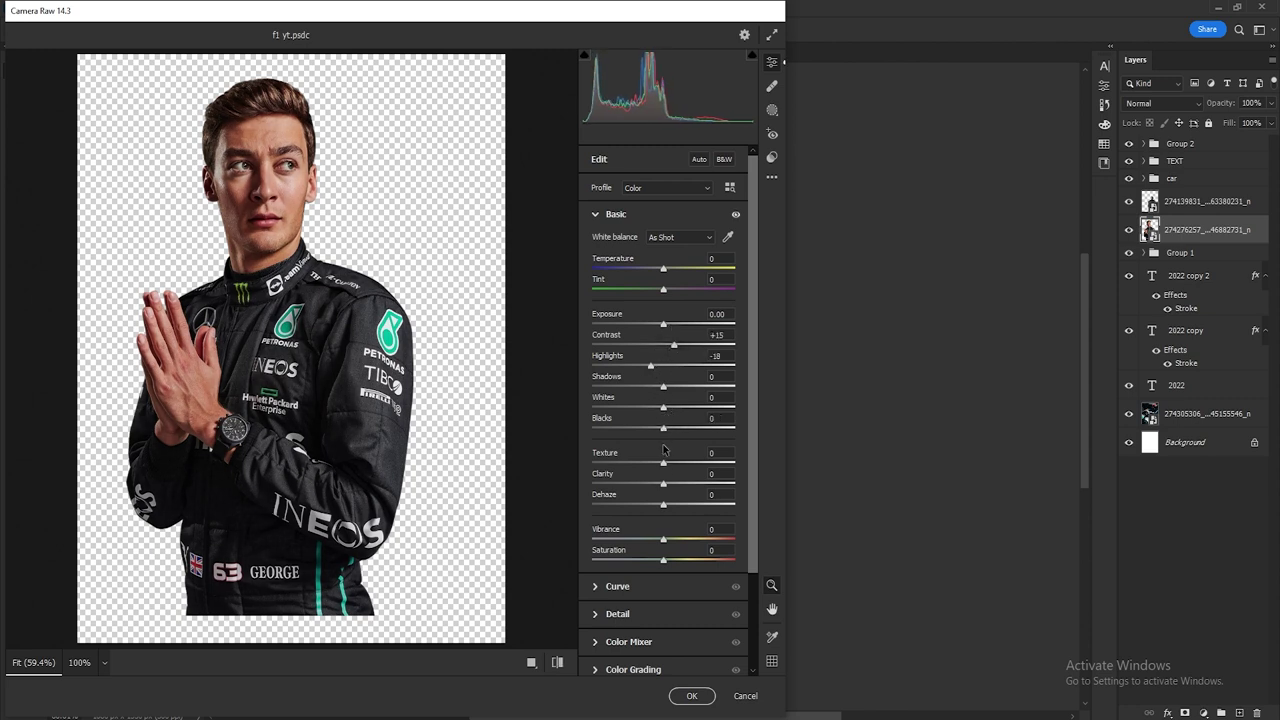
pyautogui.moveTo(665, 484); pyautogui.dragTo(674, 487)
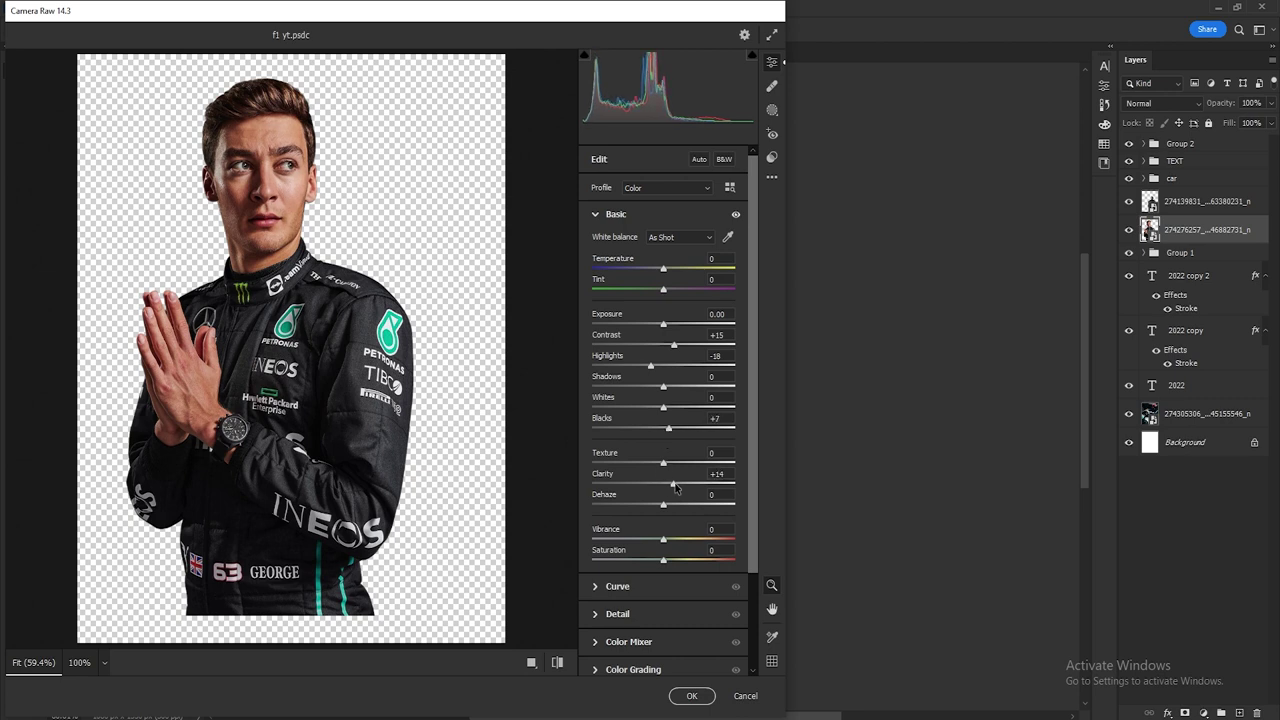
pyautogui.moveTo(663, 539); pyautogui.dragTo(667, 539)
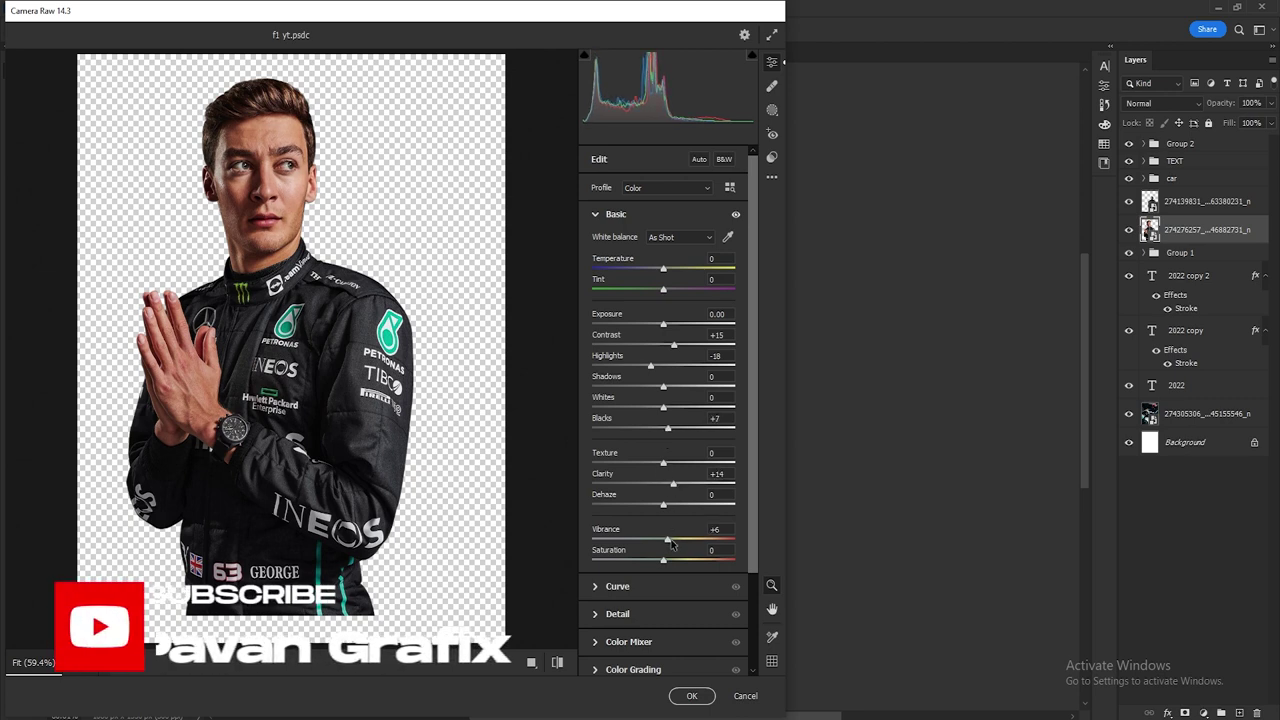
pyautogui.click(692, 695)
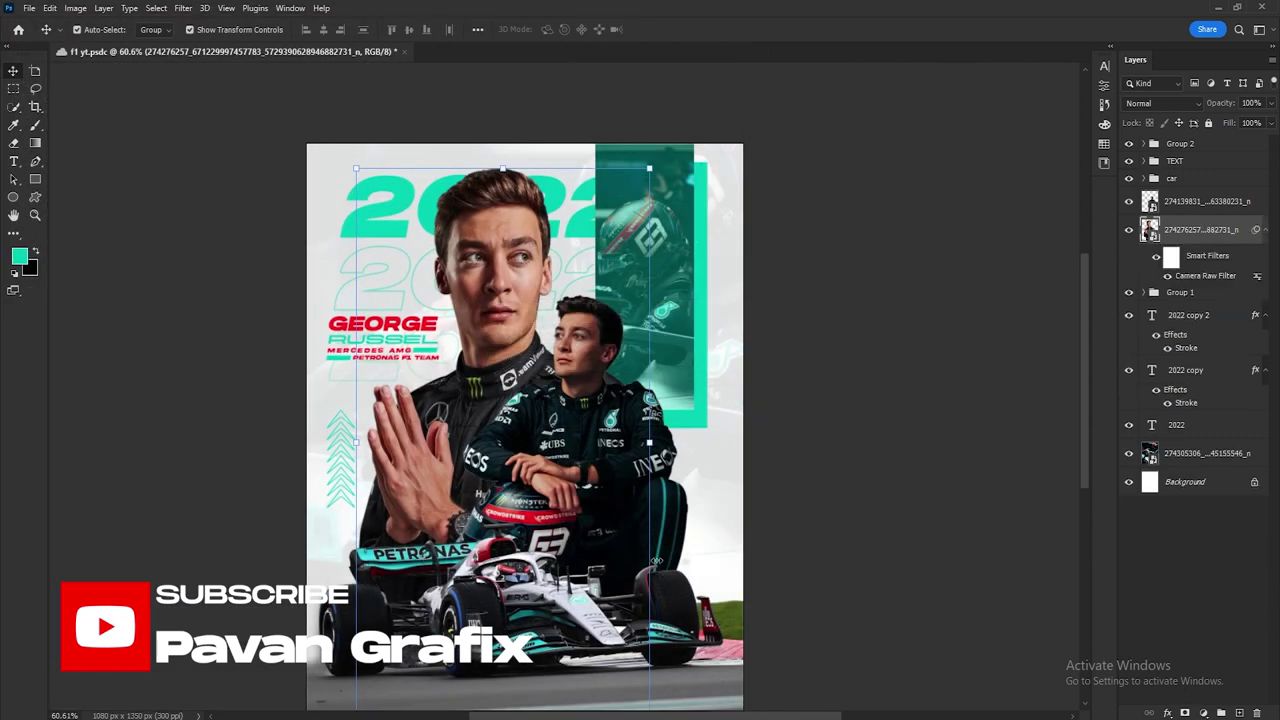
pyautogui.click(1203, 712)
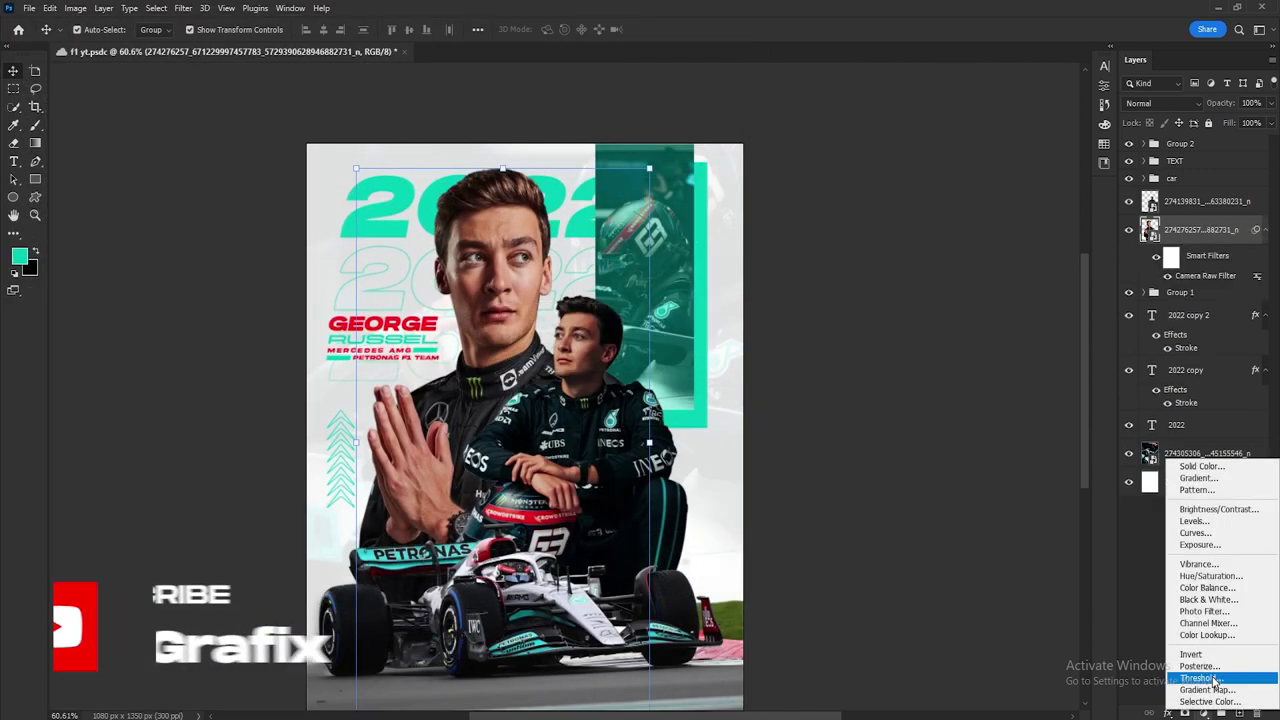
# Step: Clip a Color Balance to the portrait: midtones toward cyan, shadows toward red, highlights cooled
pyautogui.click(1216, 590)
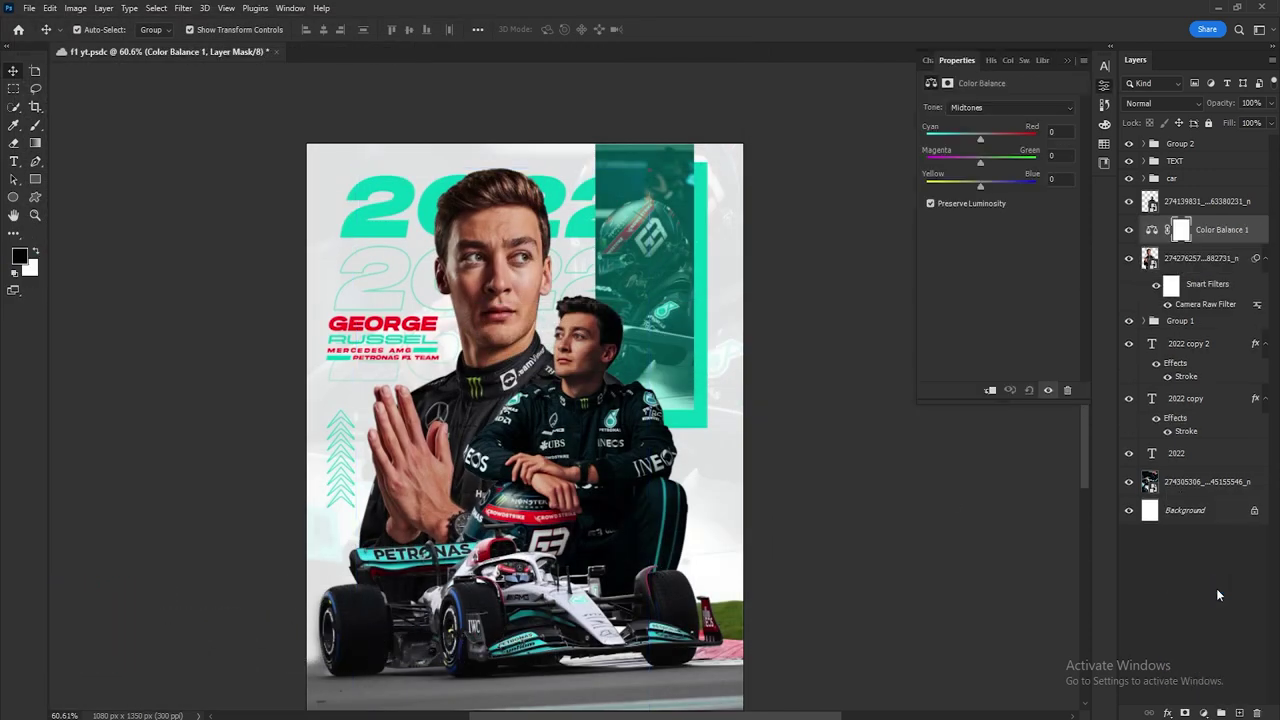
pyautogui.click(990, 390)
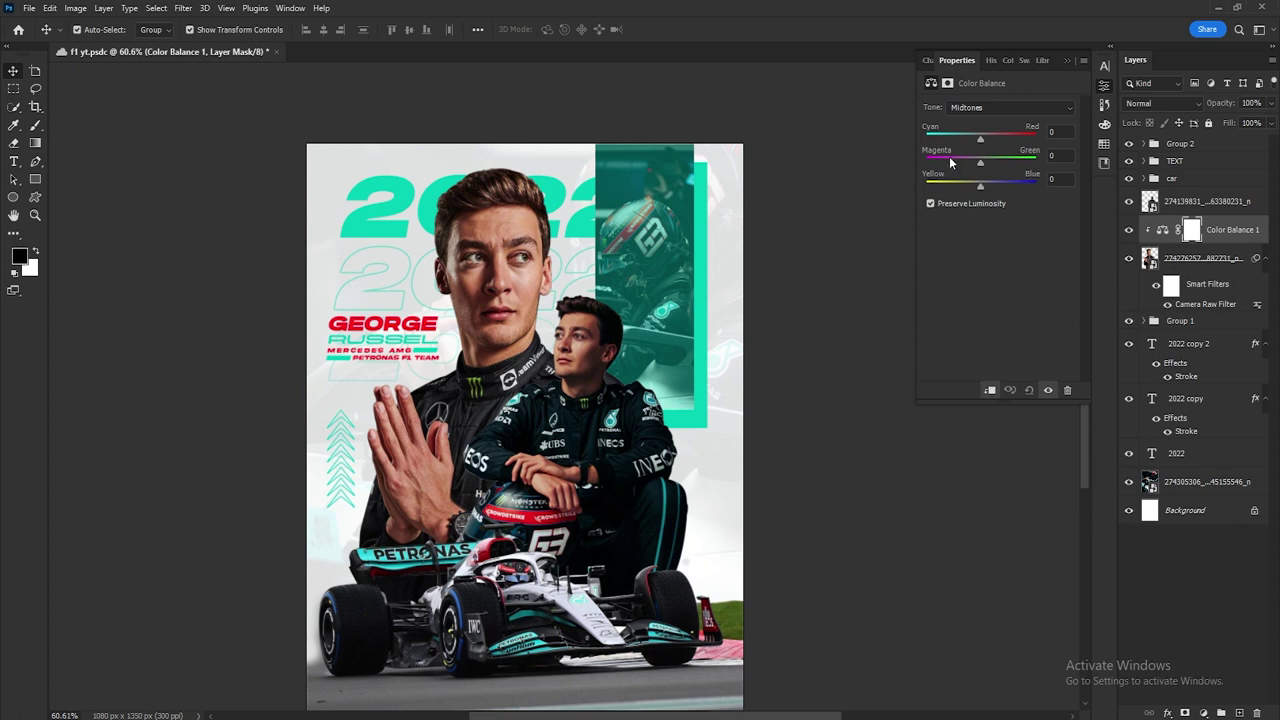
pyautogui.moveTo(983, 142)
pyautogui.mouseDown()
pyautogui.moveTo(973, 155)
pyautogui.moveTo(991, 192)
pyautogui.mouseUp()
pyautogui.click(990, 107)
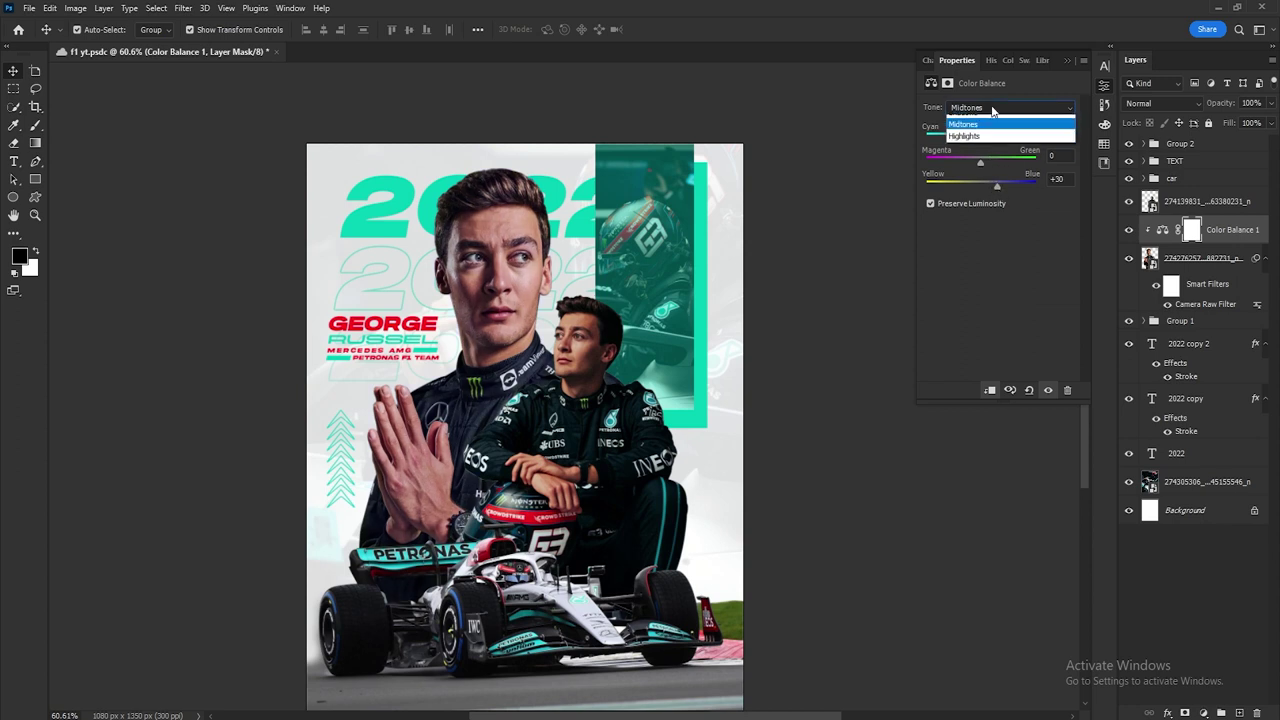
pyautogui.click(988, 118)
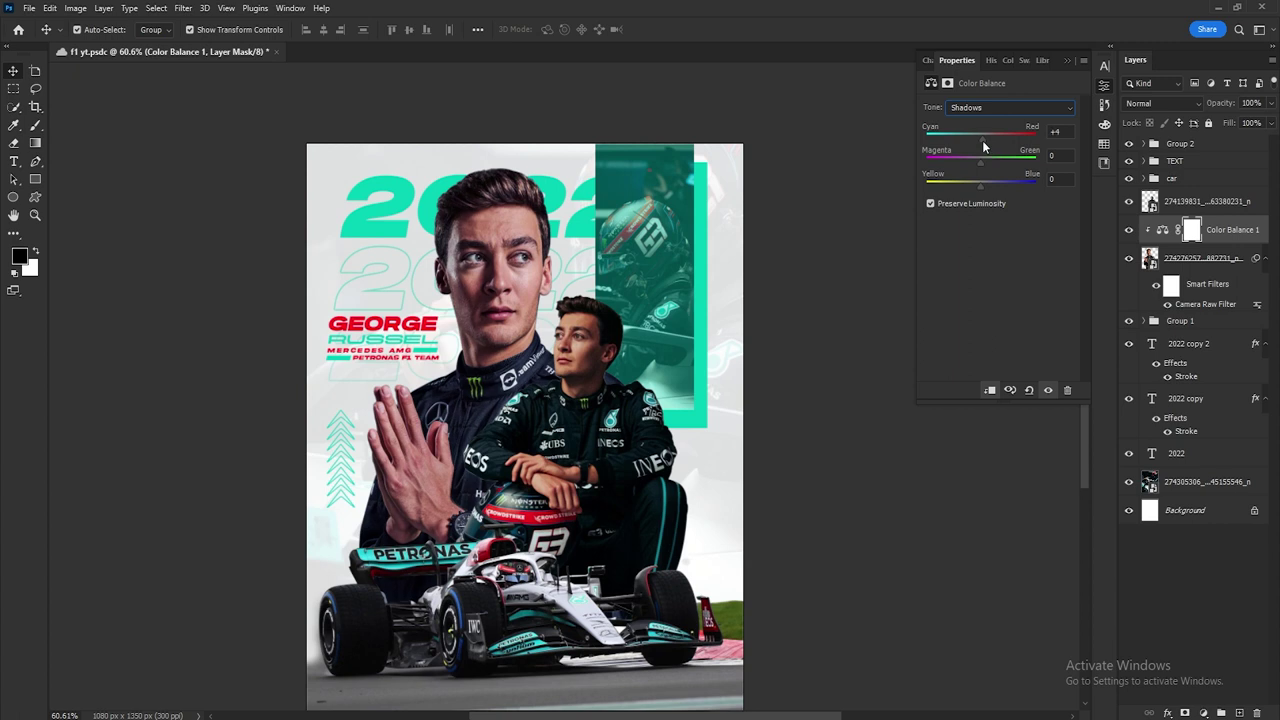
pyautogui.moveTo(974, 137); pyautogui.dragTo(980, 141)
pyautogui.moveTo(981, 184); pyautogui.dragTo(981, 187)
pyautogui.click(1010, 107)
pyautogui.click(985, 141)
pyautogui.moveTo(981, 140)
pyautogui.mouseDown()
pyautogui.moveTo(969, 140)
pyautogui.moveTo(983, 144)
pyautogui.moveTo(968, 166)
pyautogui.moveTo(988, 190)
pyautogui.mouseUp()
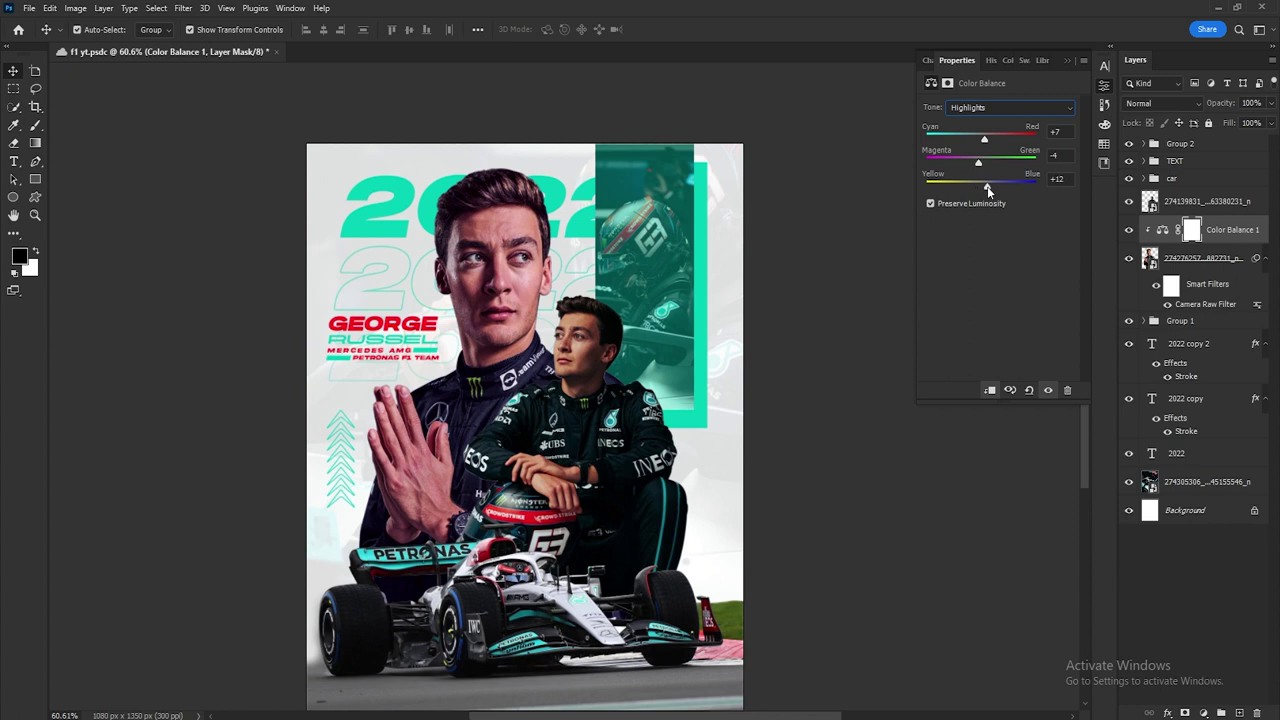
pyautogui.click(1067, 62)
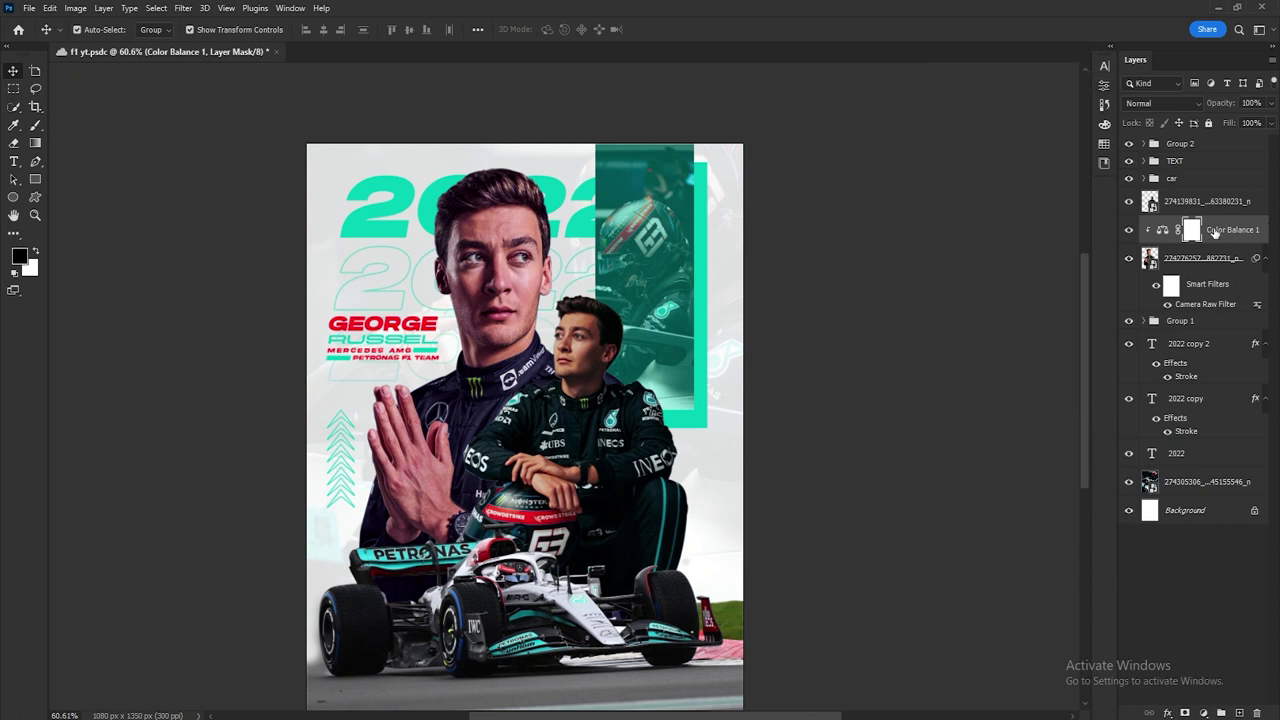
# Step: Copy the Color Balance above the crouching driver, clip it there, and hide the copy
pyautogui.hotkey('ctrl', '2')
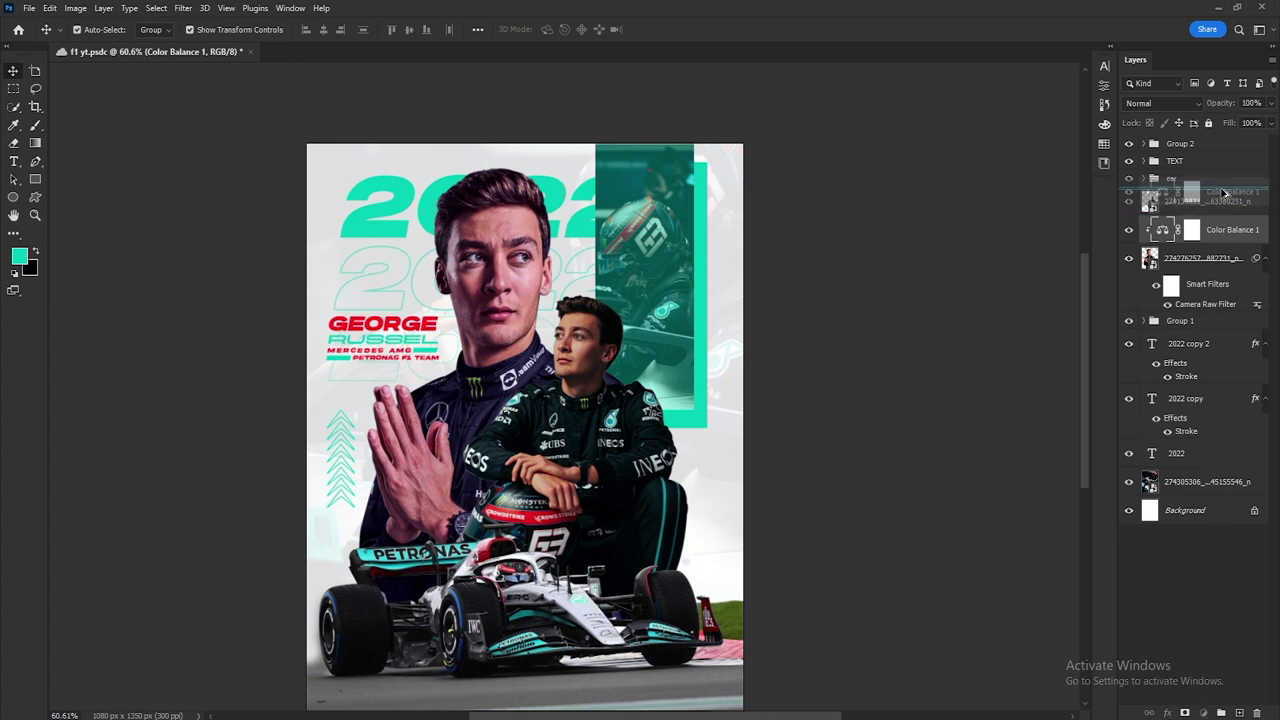
pyautogui.keyDown('alt'); pyautogui.moveTo(1222, 232); pyautogui.dragTo(1220, 192); pyautogui.keyUp('alt')
pyautogui.click(1158, 203)
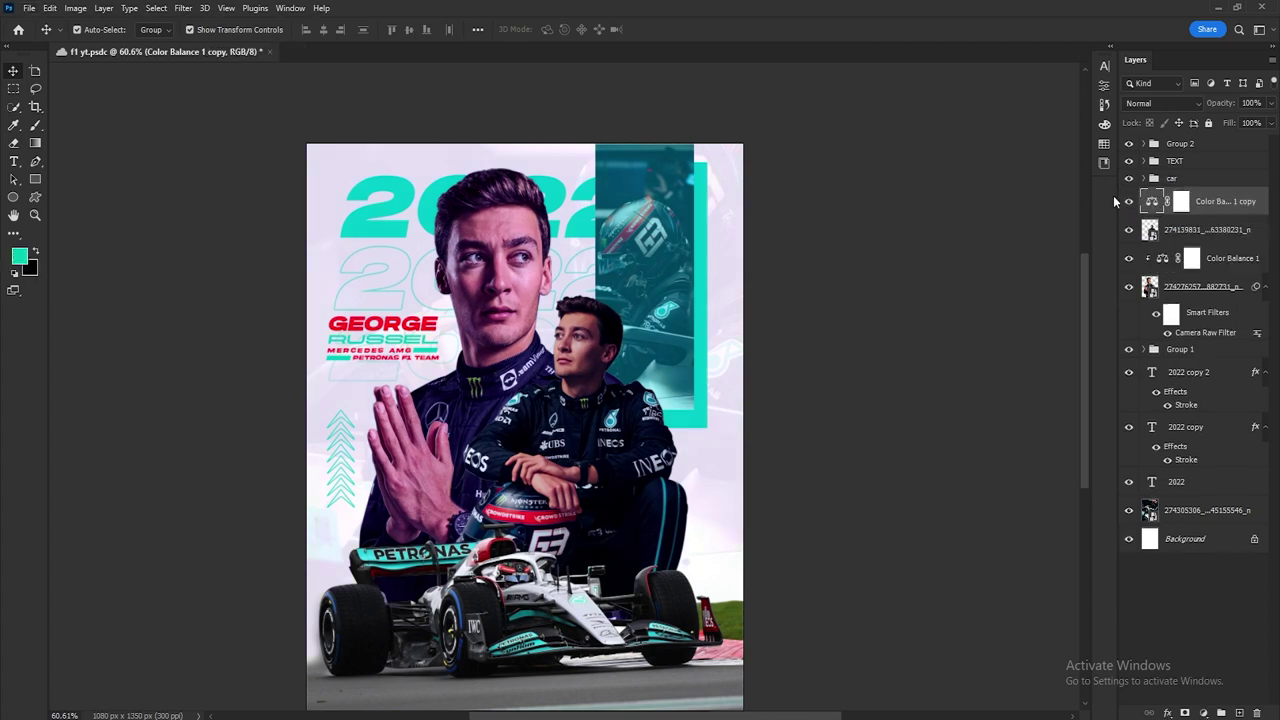
pyautogui.click(1104, 85)
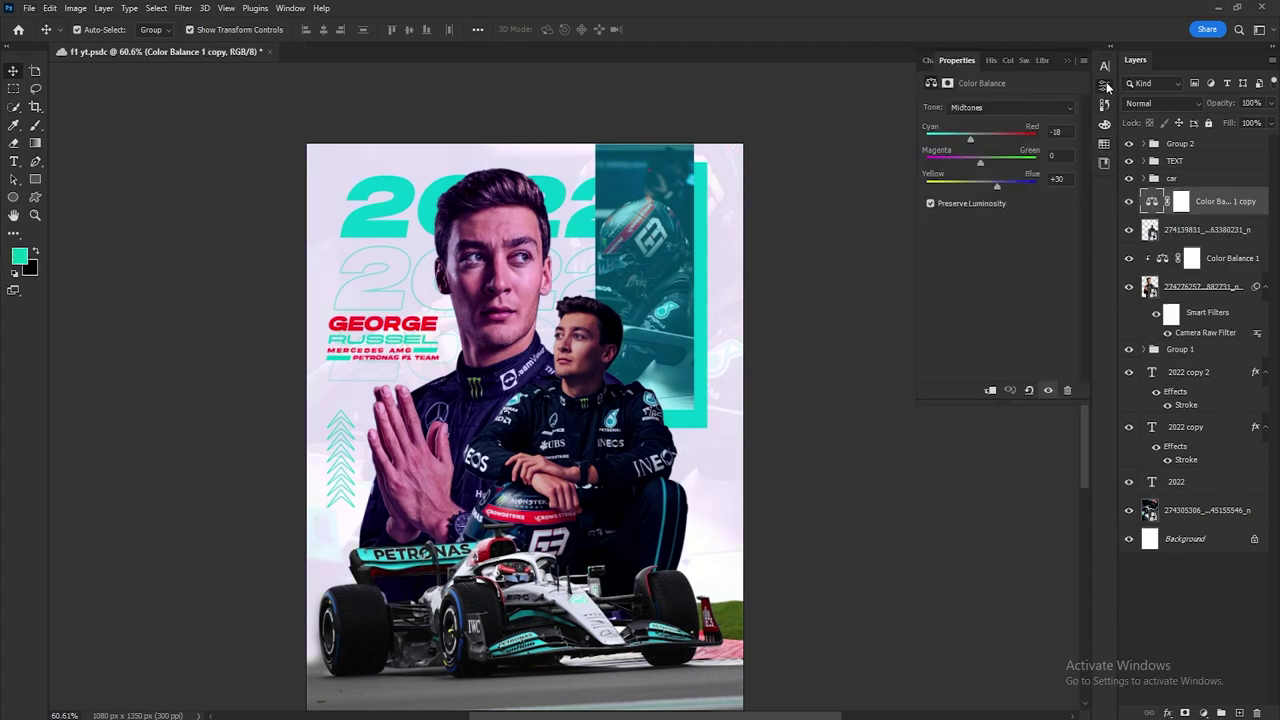
pyautogui.click(990, 391)
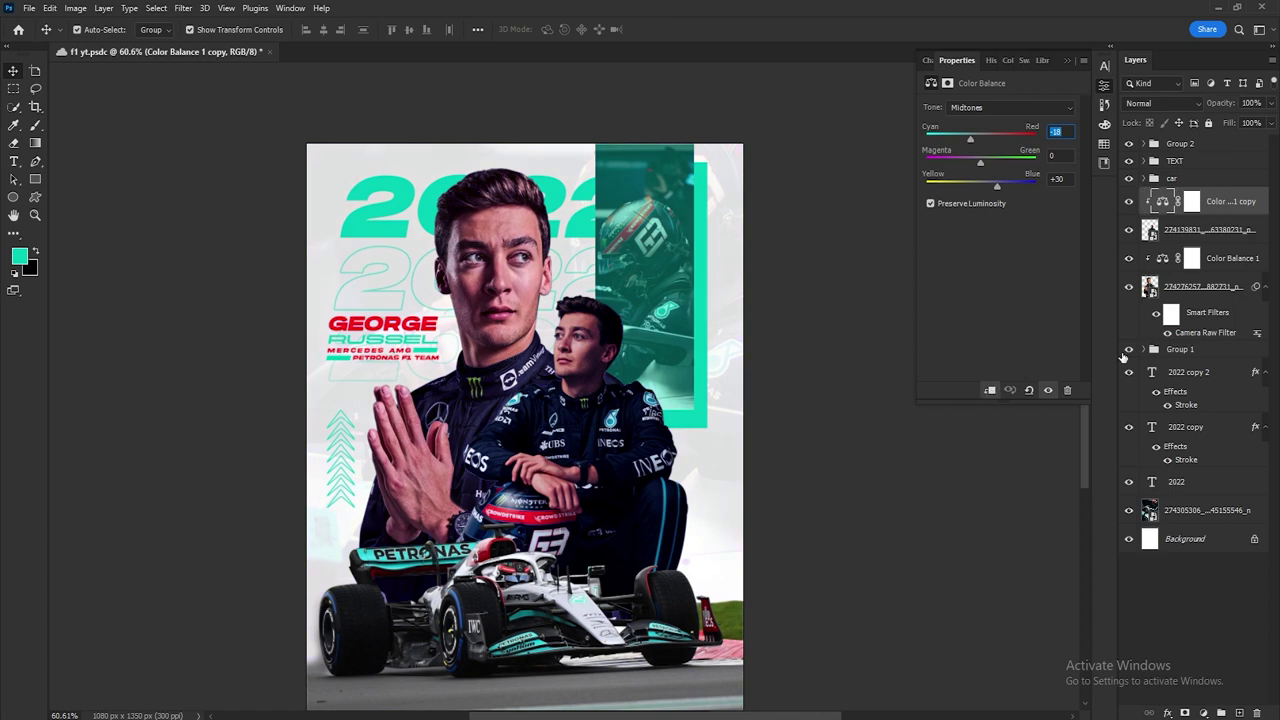
pyautogui.click(1129, 204)
# Step: Apply a Camera Raw filter to the crouching driver, raising contrast, clarity and blacks, lowering highlights
pyautogui.click(1179, 233)
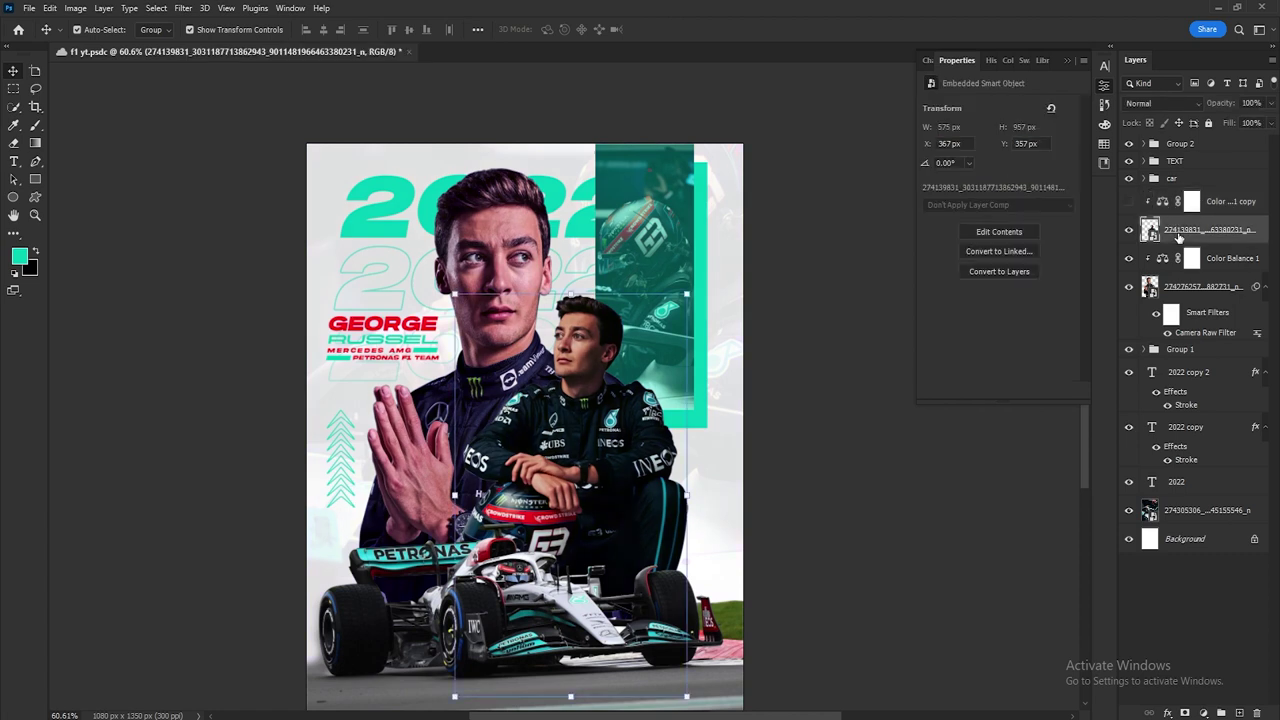
pyautogui.click(183, 8)
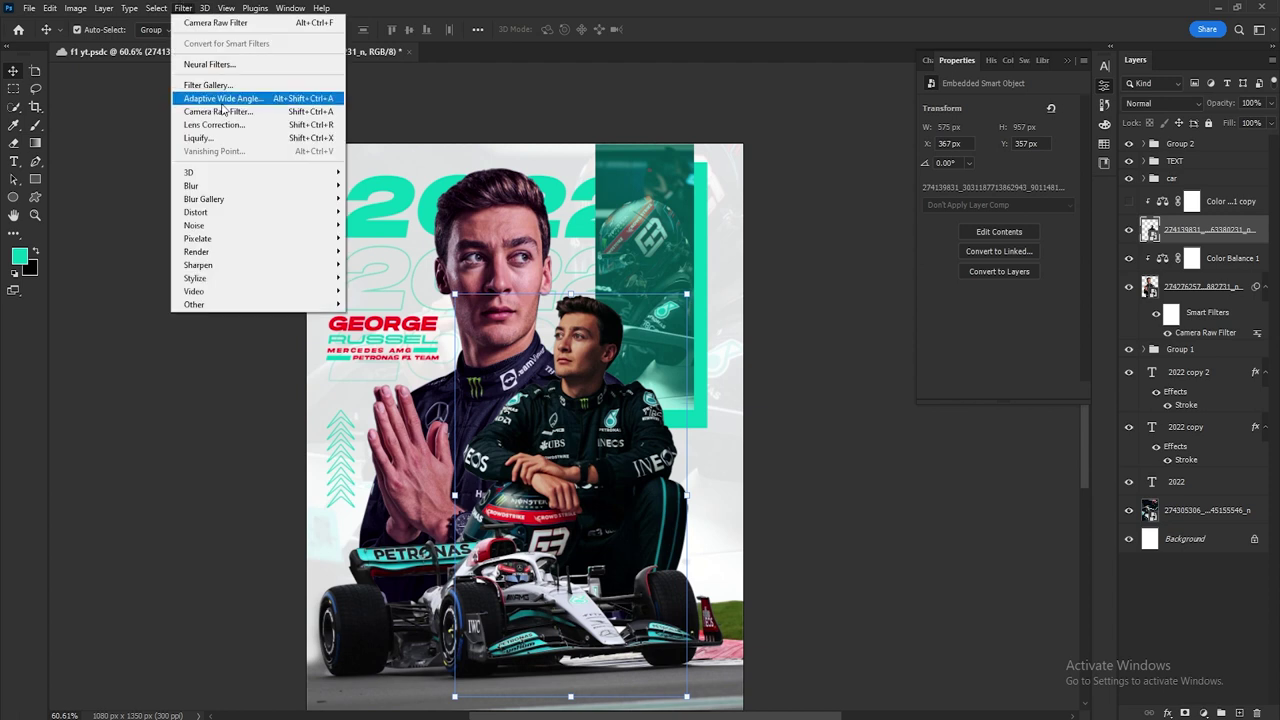
pyautogui.click(306, 137)
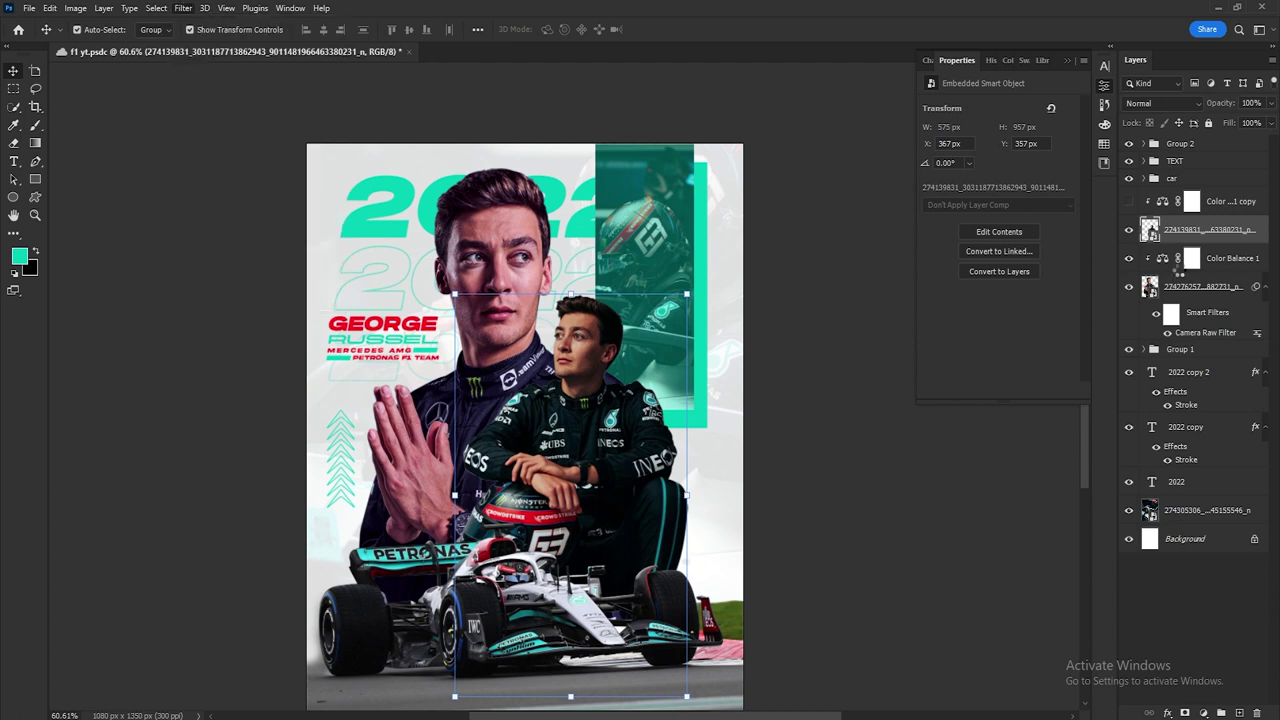
pyautogui.hotkey('ctrl', 'shift', 'a')
pyautogui.moveTo(662, 346); pyautogui.dragTo(679, 346)
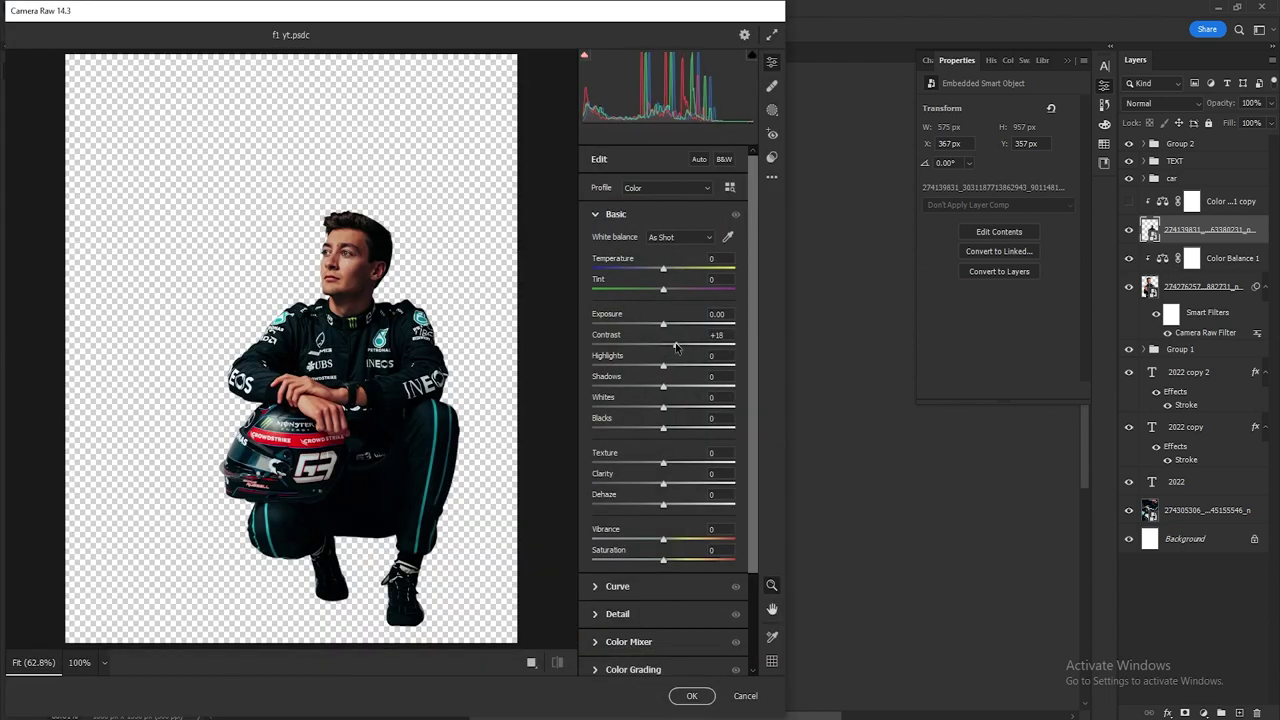
pyautogui.moveTo(663, 428); pyautogui.dragTo(672, 430)
pyautogui.moveTo(663, 483); pyautogui.dragTo(673, 483)
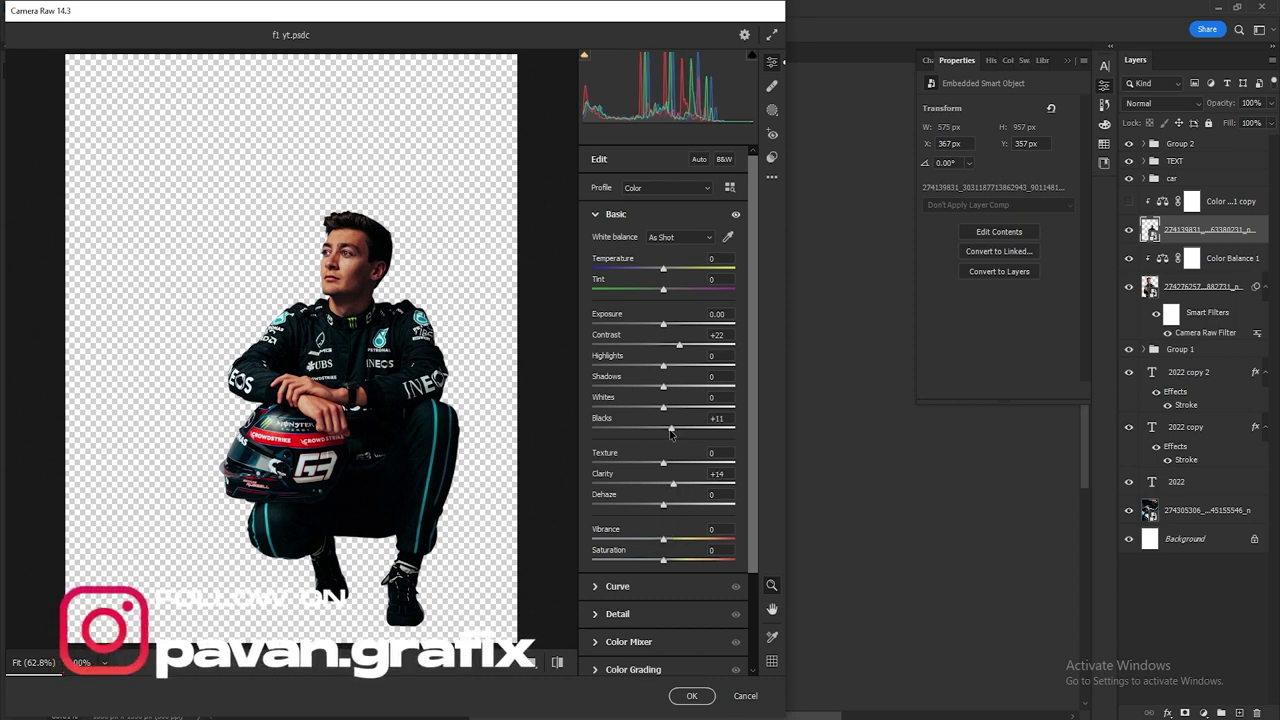
pyautogui.moveTo(672, 428); pyautogui.dragTo(680, 428)
pyautogui.moveTo(664, 366); pyautogui.dragTo(657, 366)
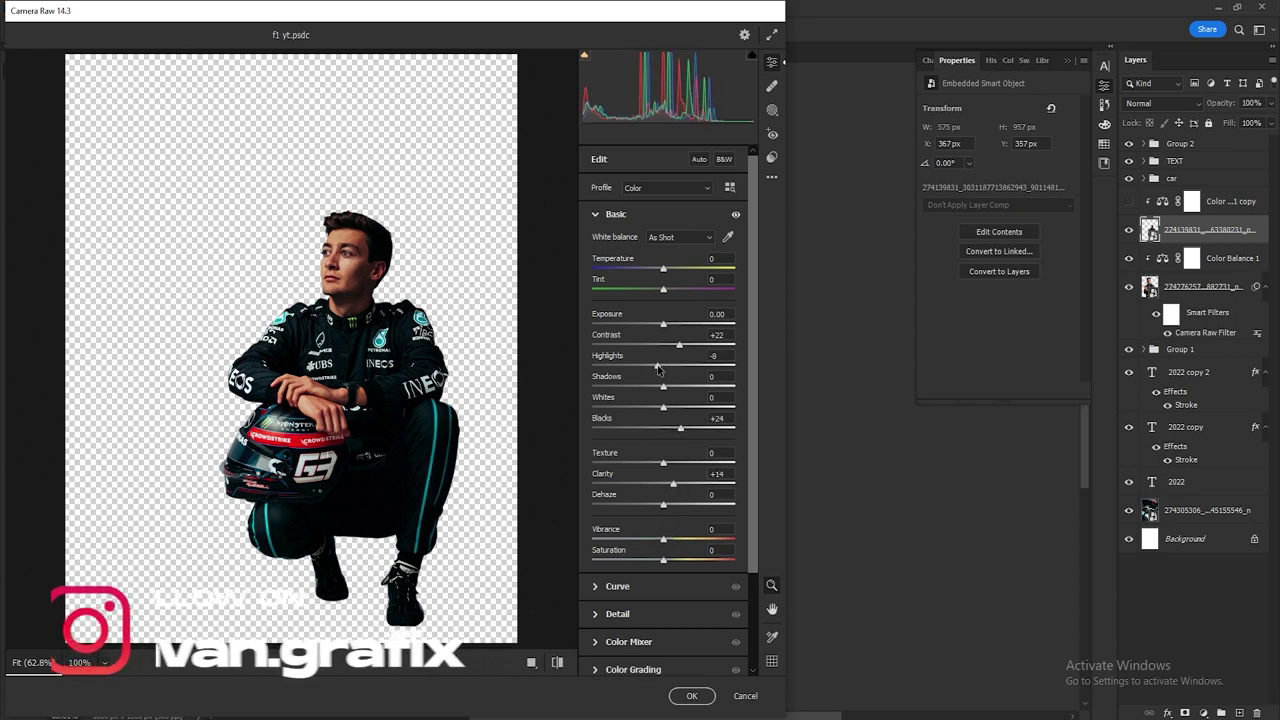
pyautogui.moveTo(663, 504); pyautogui.dragTo(676, 506)
pyautogui.doubleClick(676, 506)
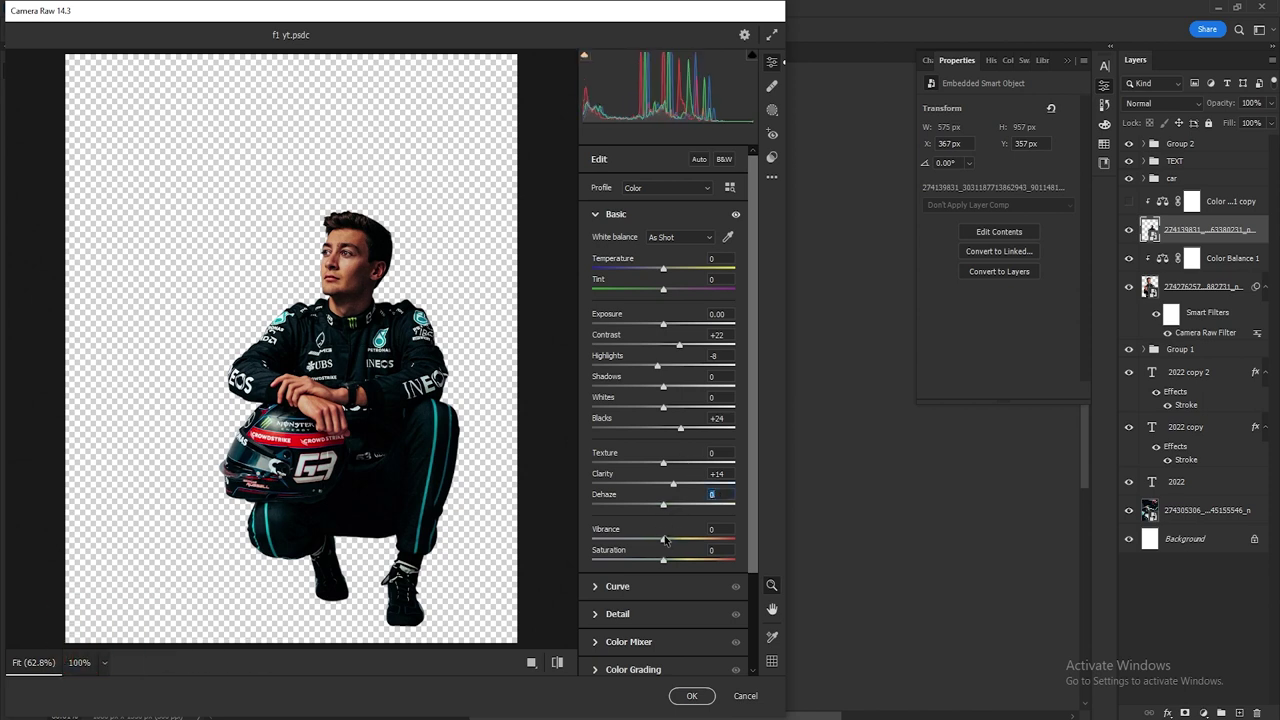
pyautogui.moveTo(680, 428); pyautogui.dragTo(687, 431)
pyautogui.click(691, 695)
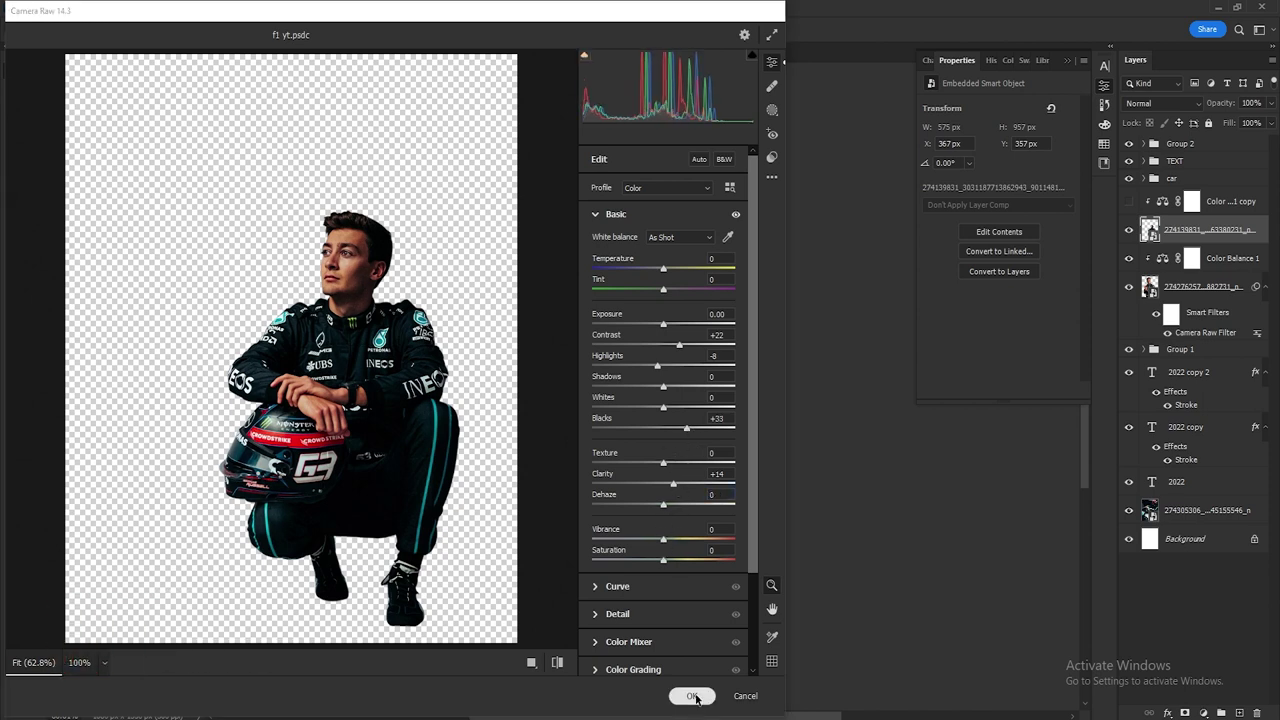
# Step: Revise the driver's Camera Raw filter to Contrast +5, Blacks +24 and Clarity +7
pyautogui.click(1129, 203)
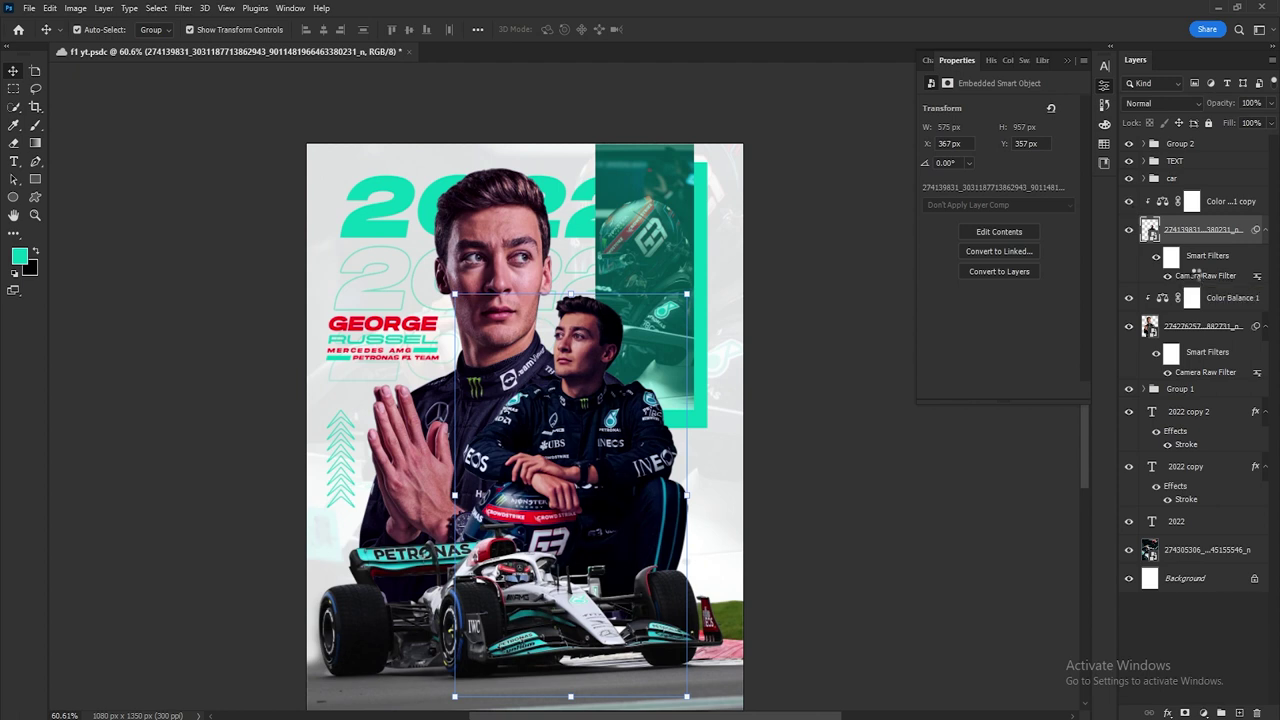
pyautogui.doubleClick(1196, 275)
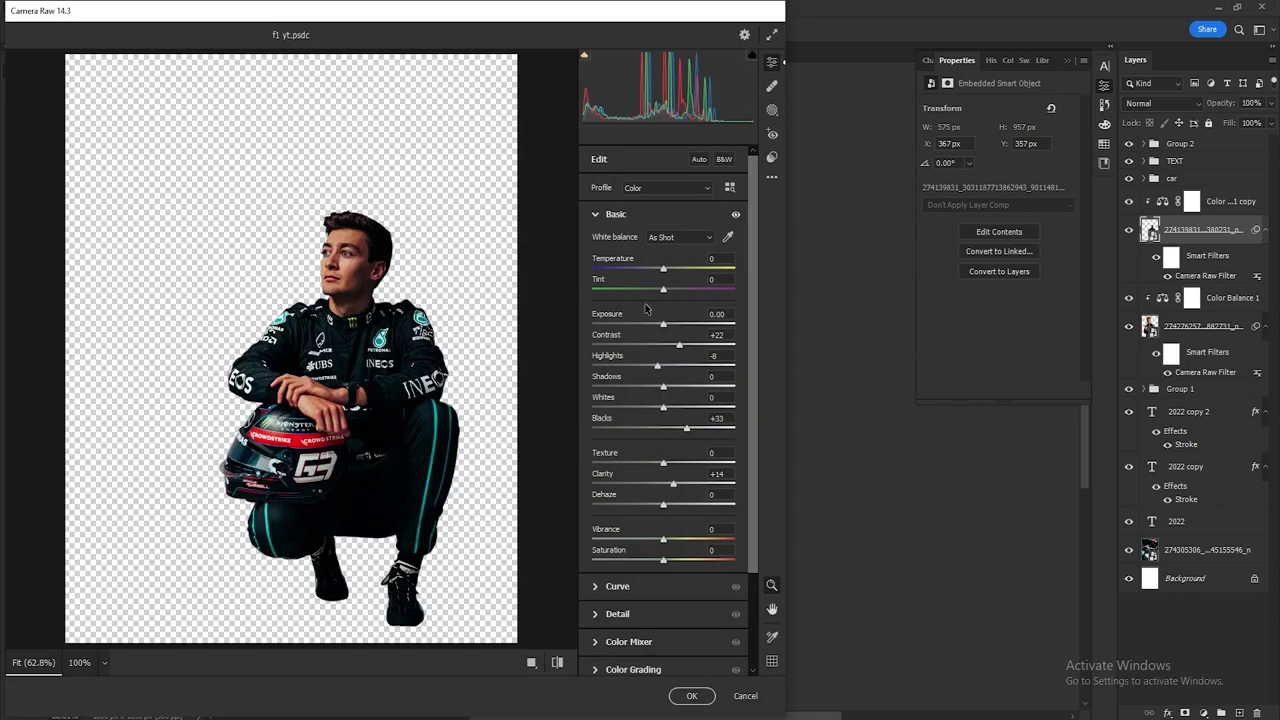
pyautogui.moveTo(686, 430); pyautogui.dragTo(680, 430)
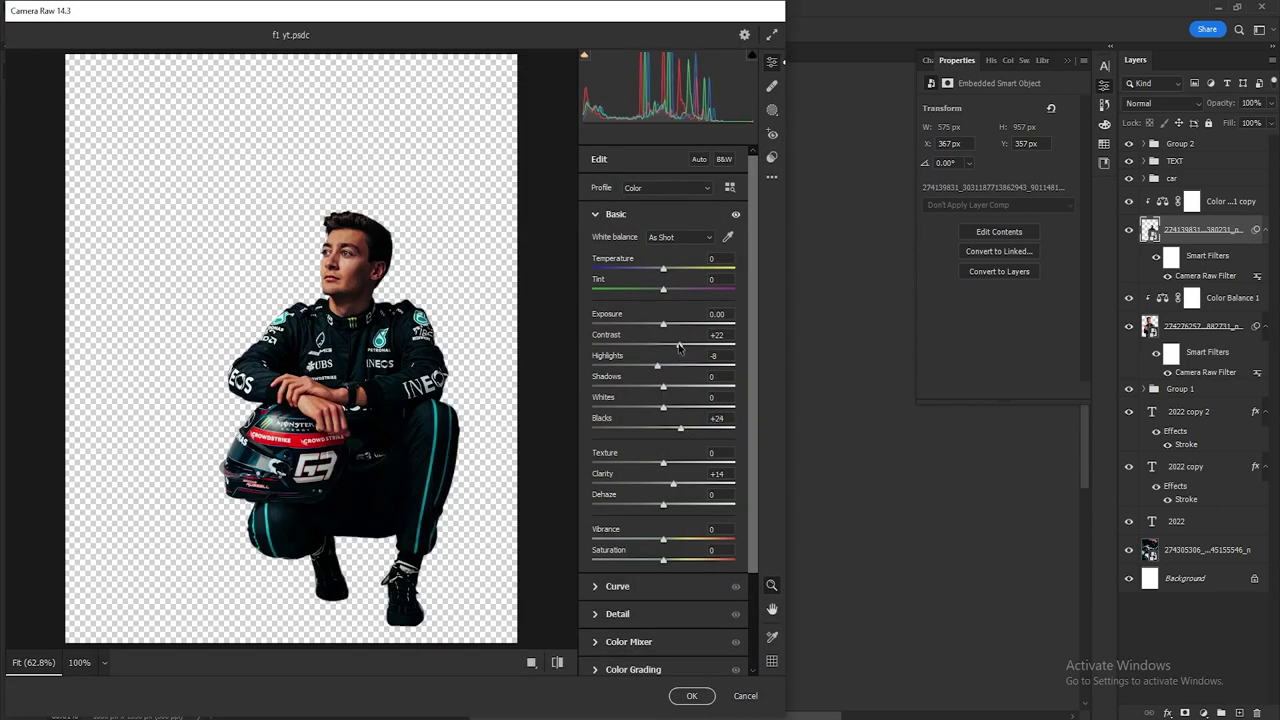
pyautogui.moveTo(679, 345); pyautogui.dragTo(666, 345)
pyautogui.moveTo(673, 483); pyautogui.dragTo(667, 483)
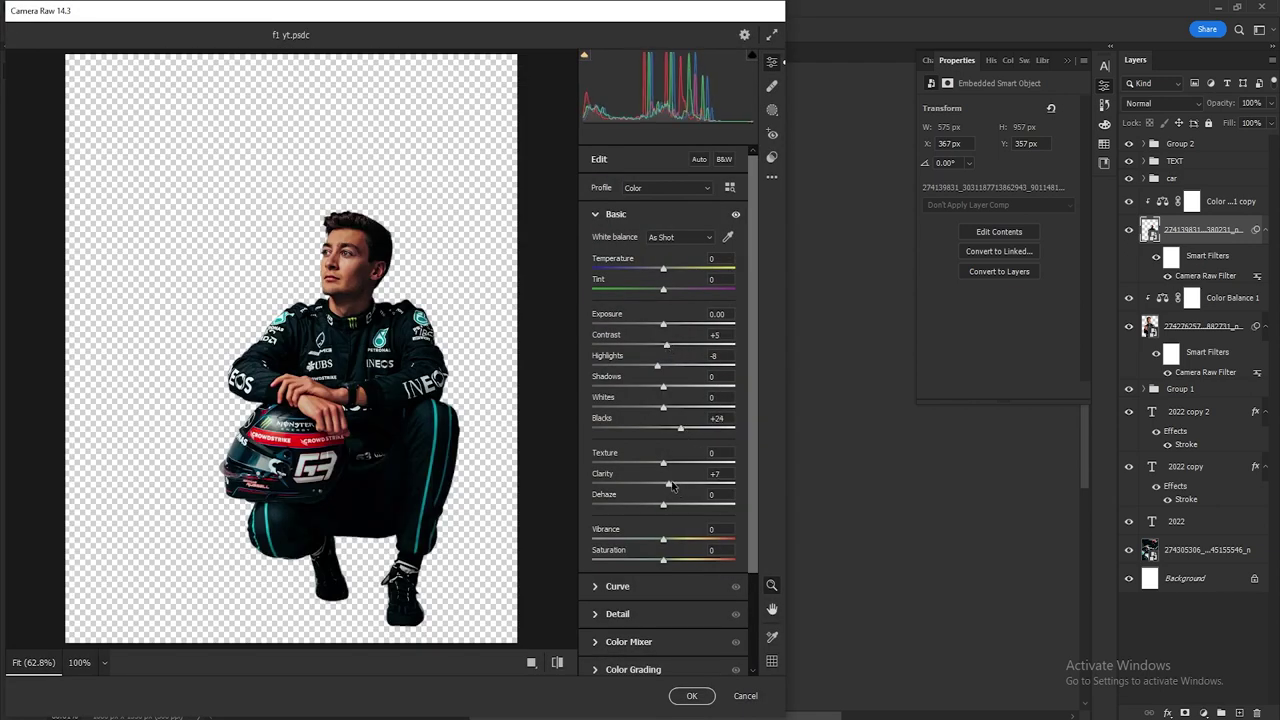
pyautogui.click(699, 696)
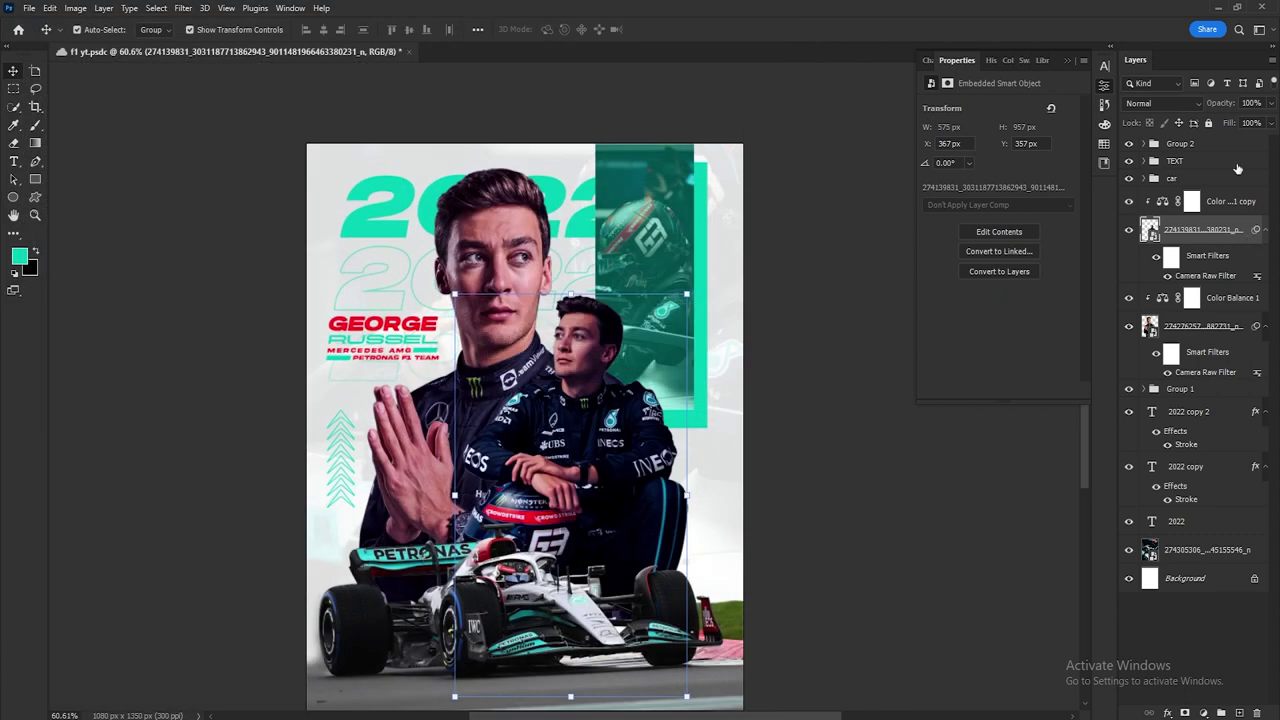
# Step: Select the Color Balance 1 copy and keep its tone range on Midtones
pyautogui.click(1162, 302)
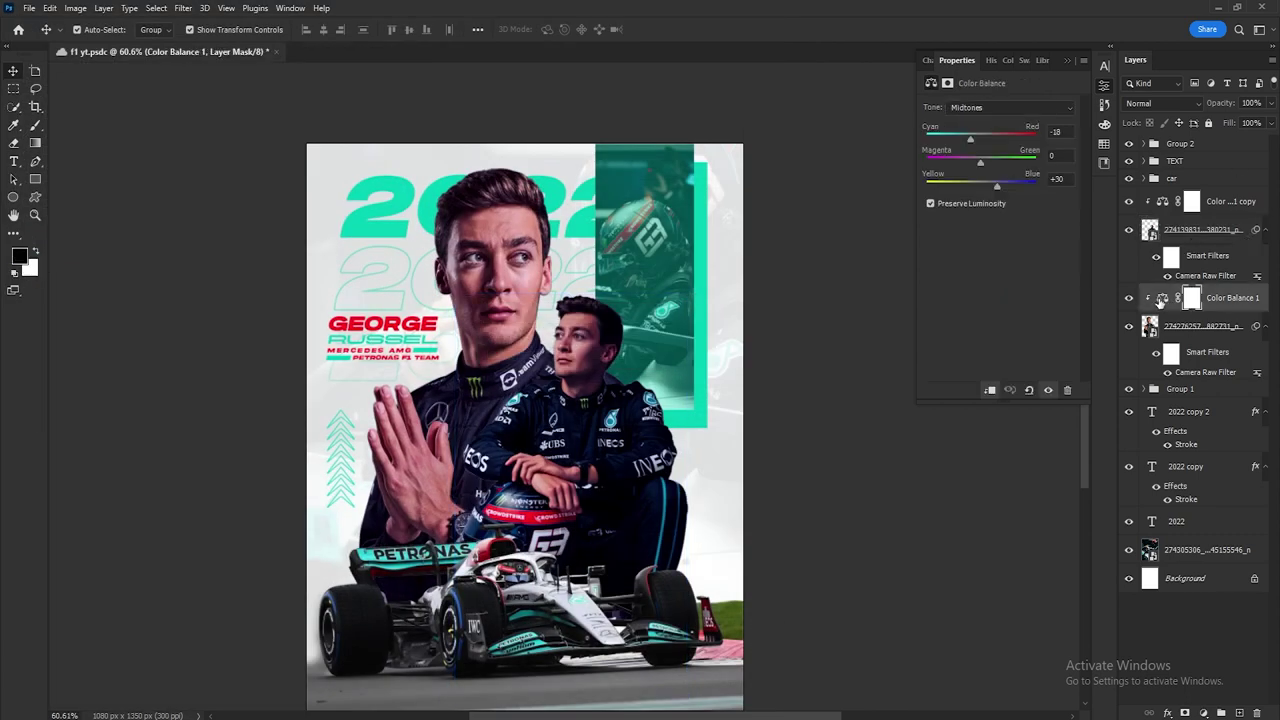
pyautogui.click(1163, 203)
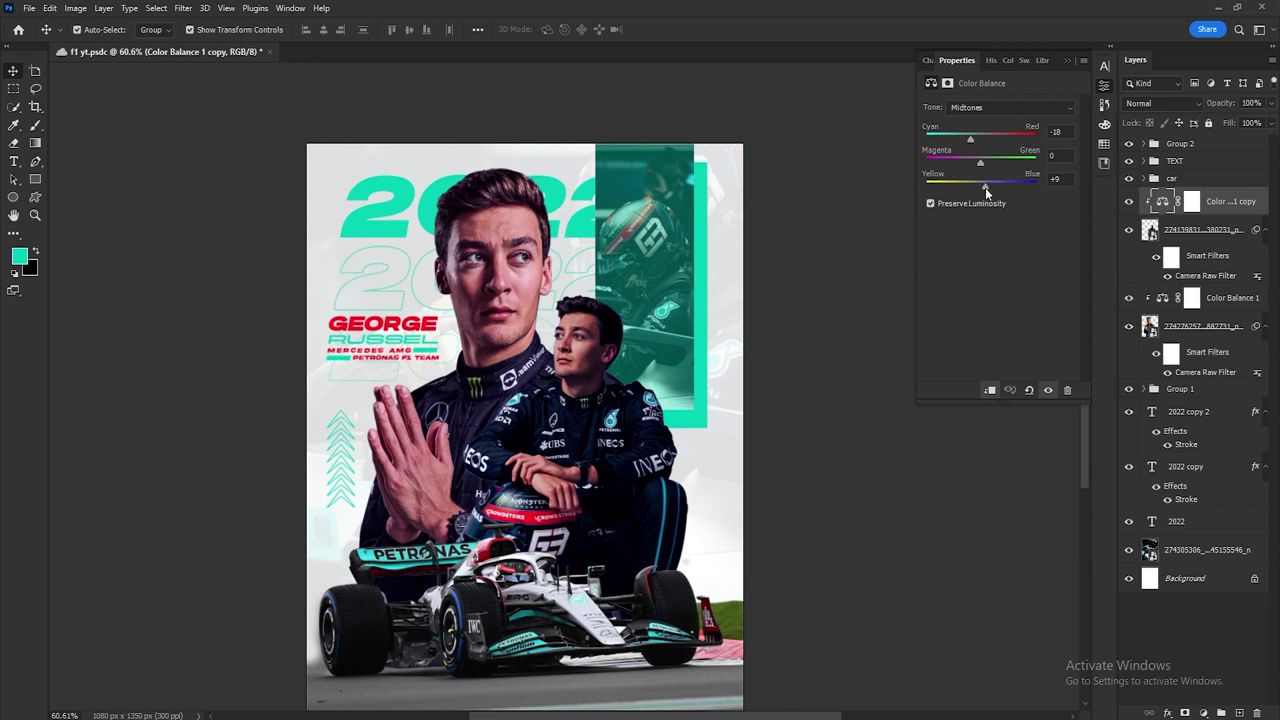
pyautogui.click(1000, 107)
pyautogui.click(1164, 212)
# Step: Add a Selective Color layer clipped to the driver, lightening the Blacks slightly
pyautogui.click(1203, 713)
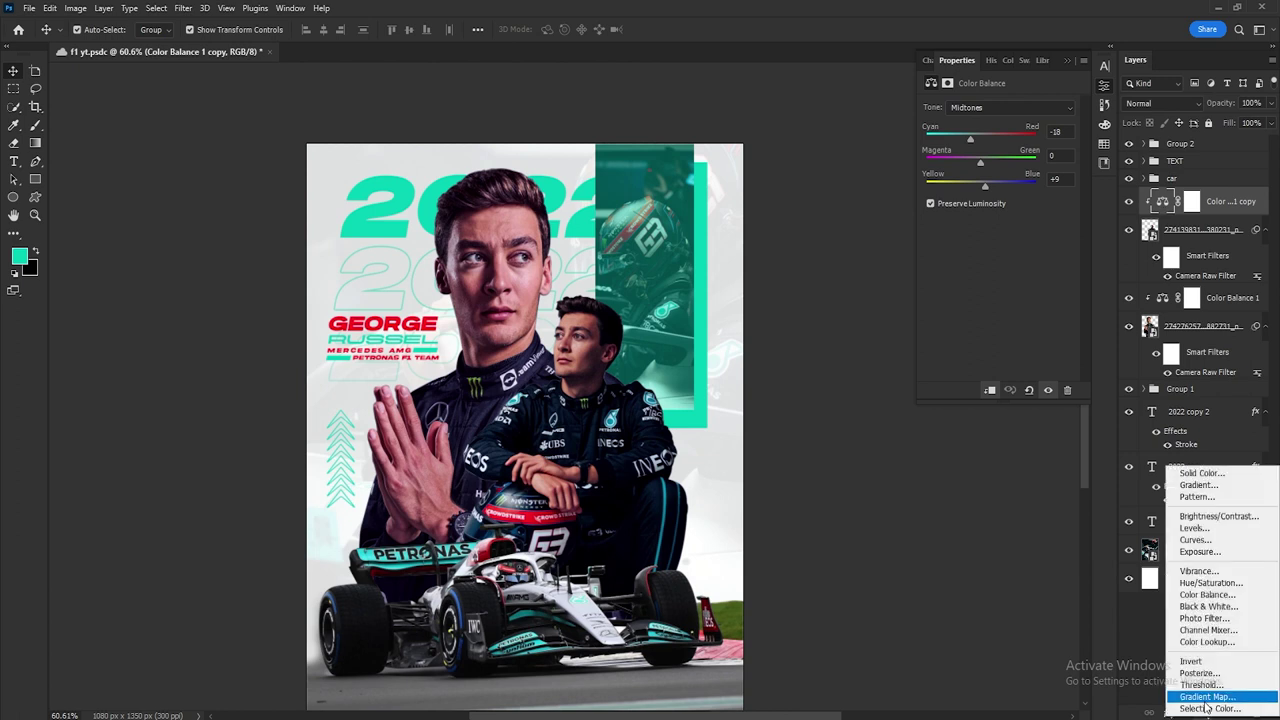
pyautogui.click(1150, 703)
pyautogui.click(1010, 122)
pyautogui.click(1008, 229)
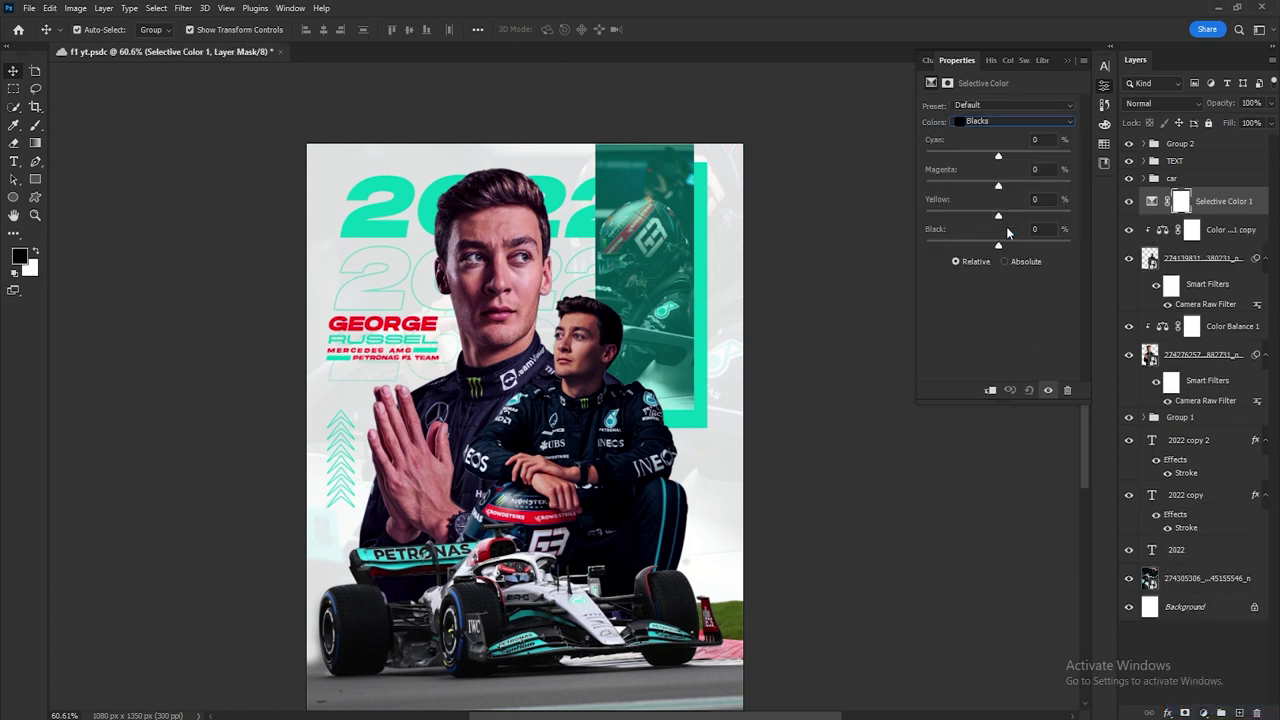
pyautogui.click(990, 390)
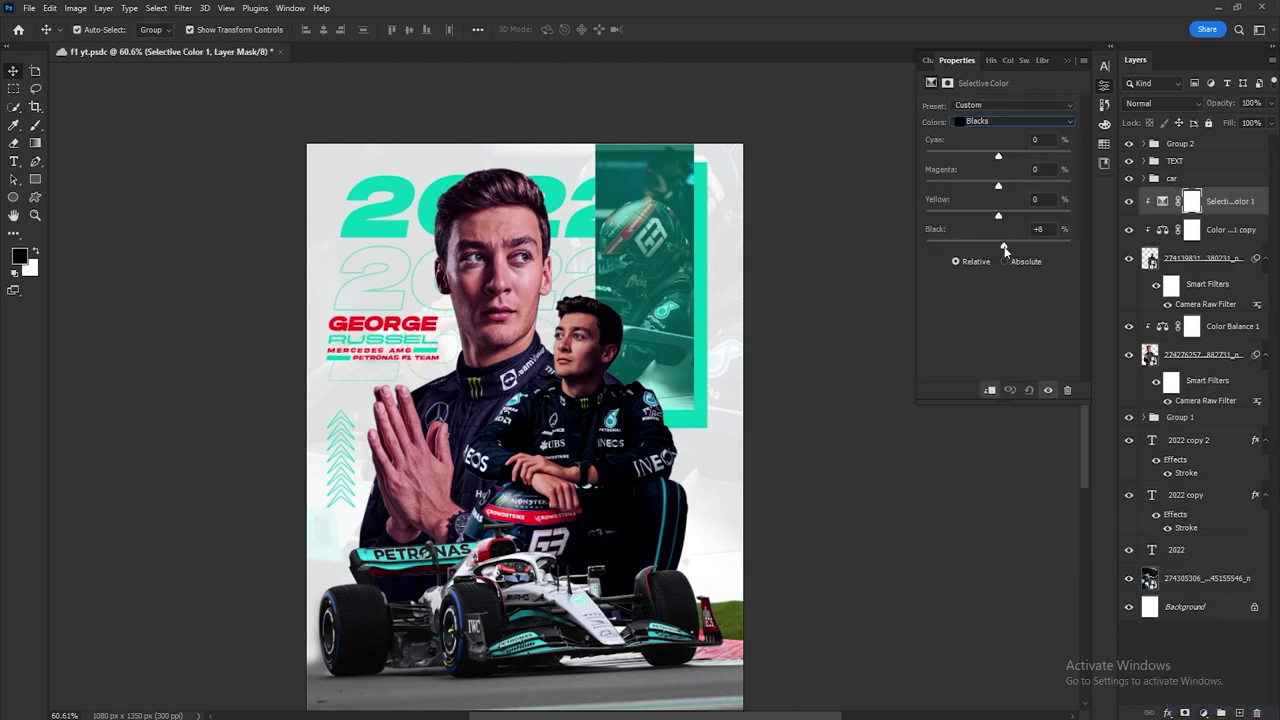
pyautogui.moveTo(997, 247); pyautogui.dragTo(995, 247)
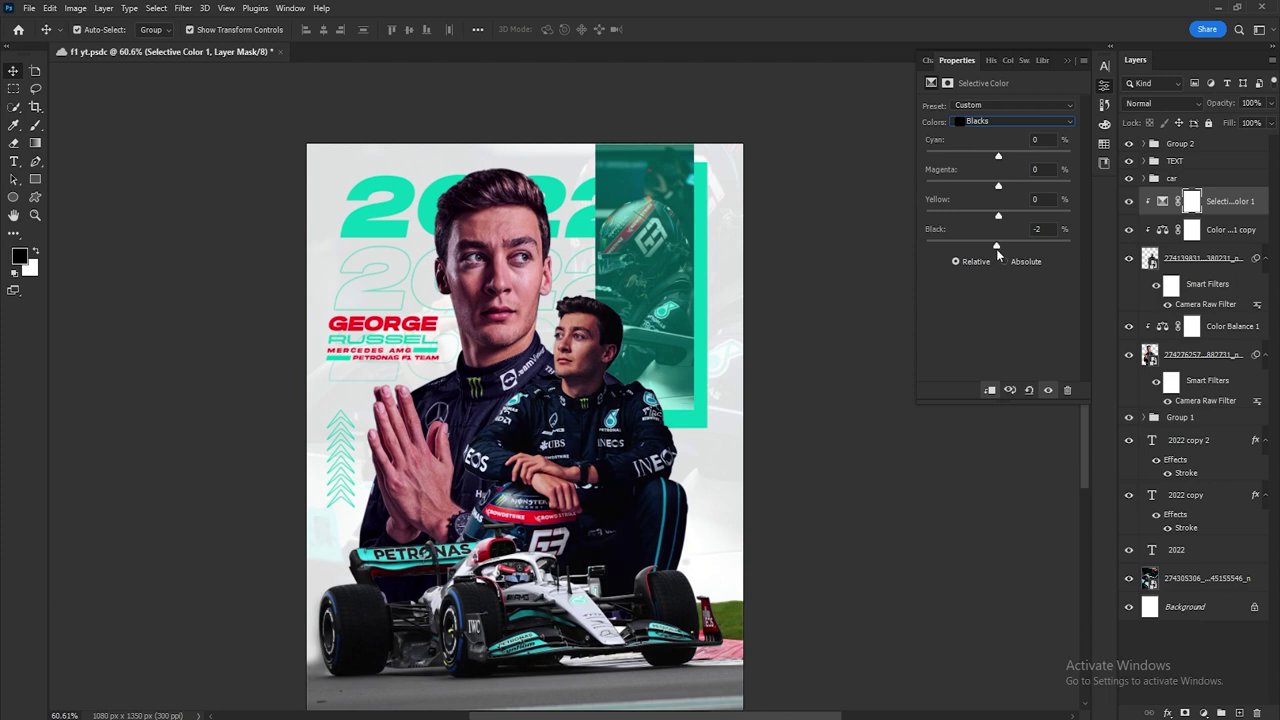
pyautogui.click(837, 300)
# Step: Add a Color Lookup layer on top loaded with a Fuji F125 Kodak film LUT
pyautogui.click(1066, 61)
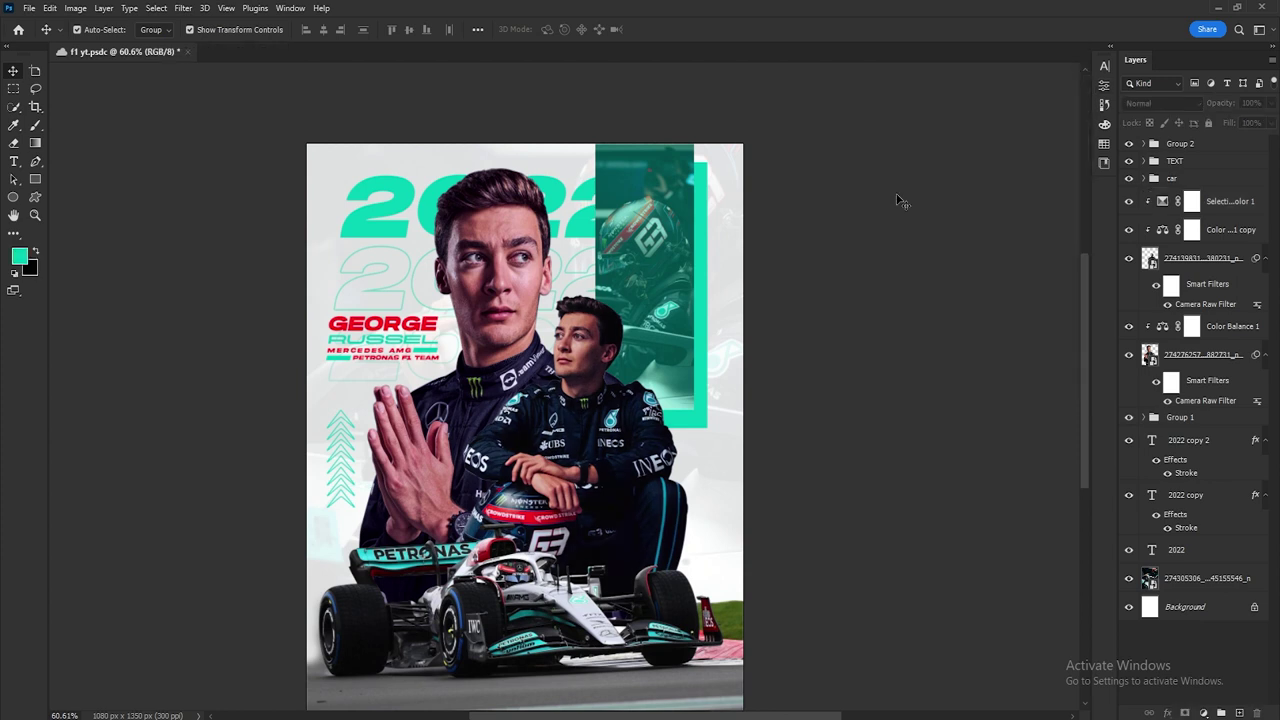
pyautogui.scroll(-1, 548, 440)
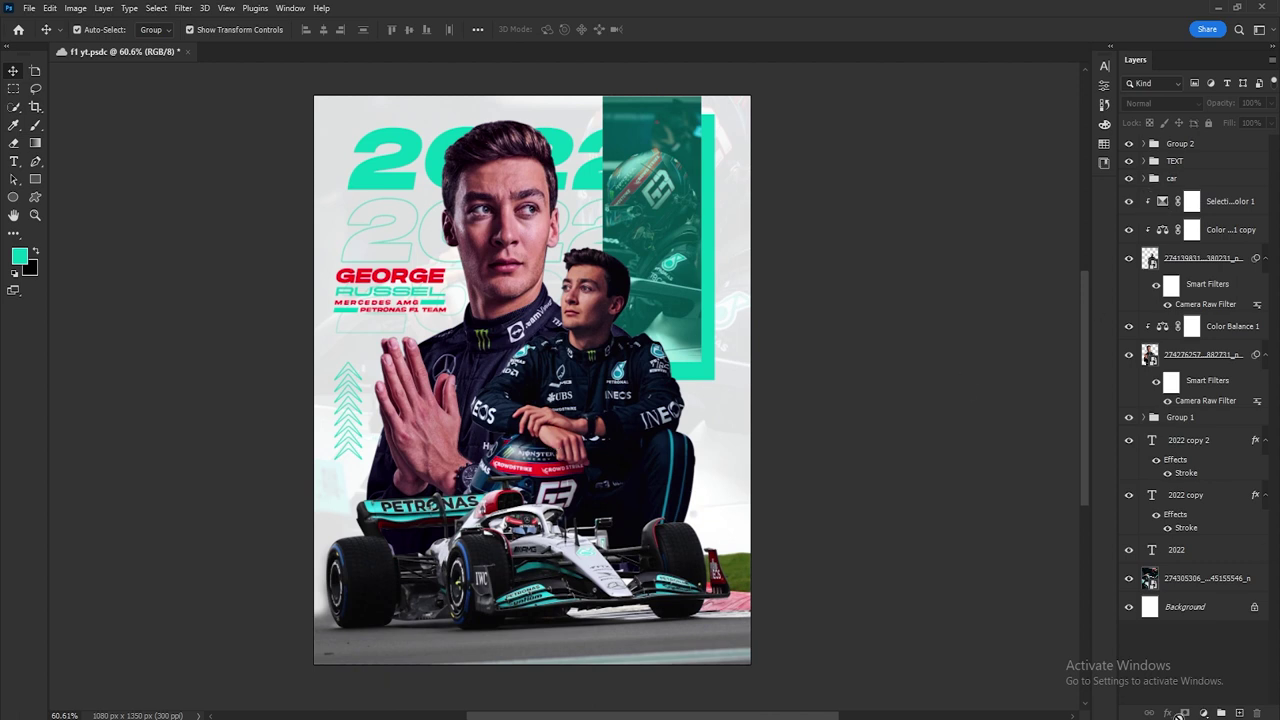
pyautogui.click(1203, 713)
pyautogui.click(1190, 645)
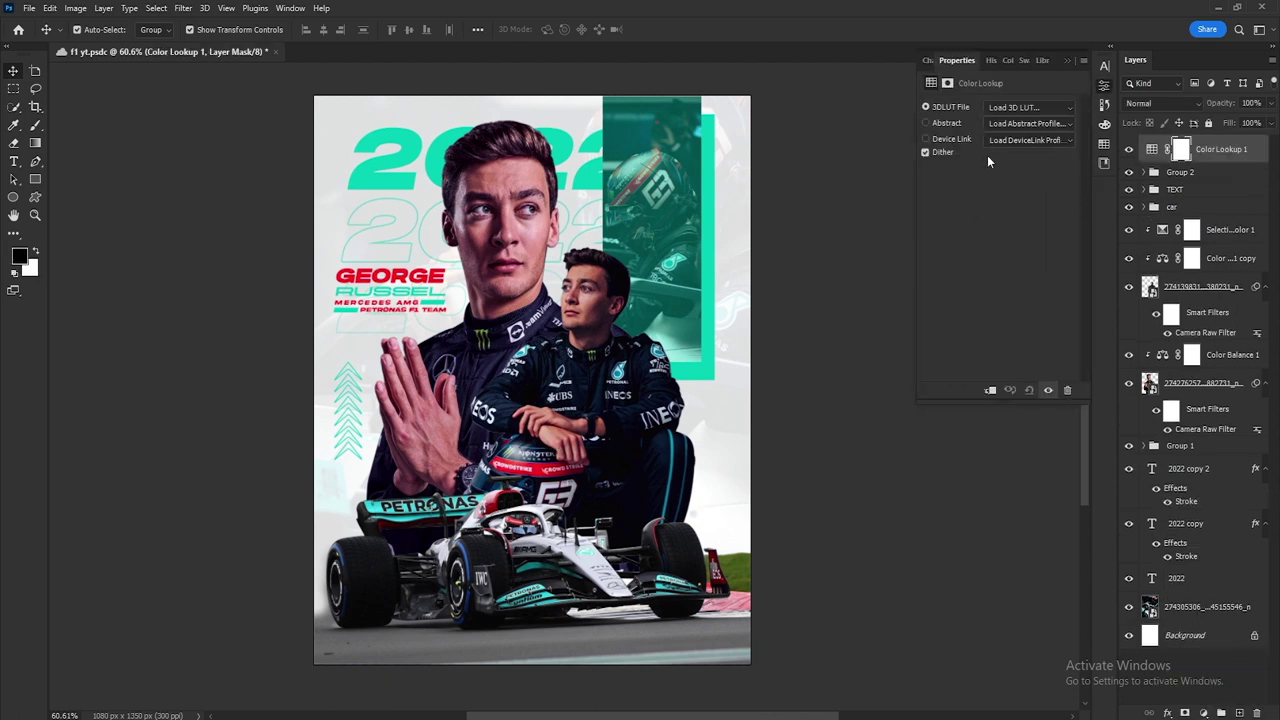
pyautogui.click(1016, 110)
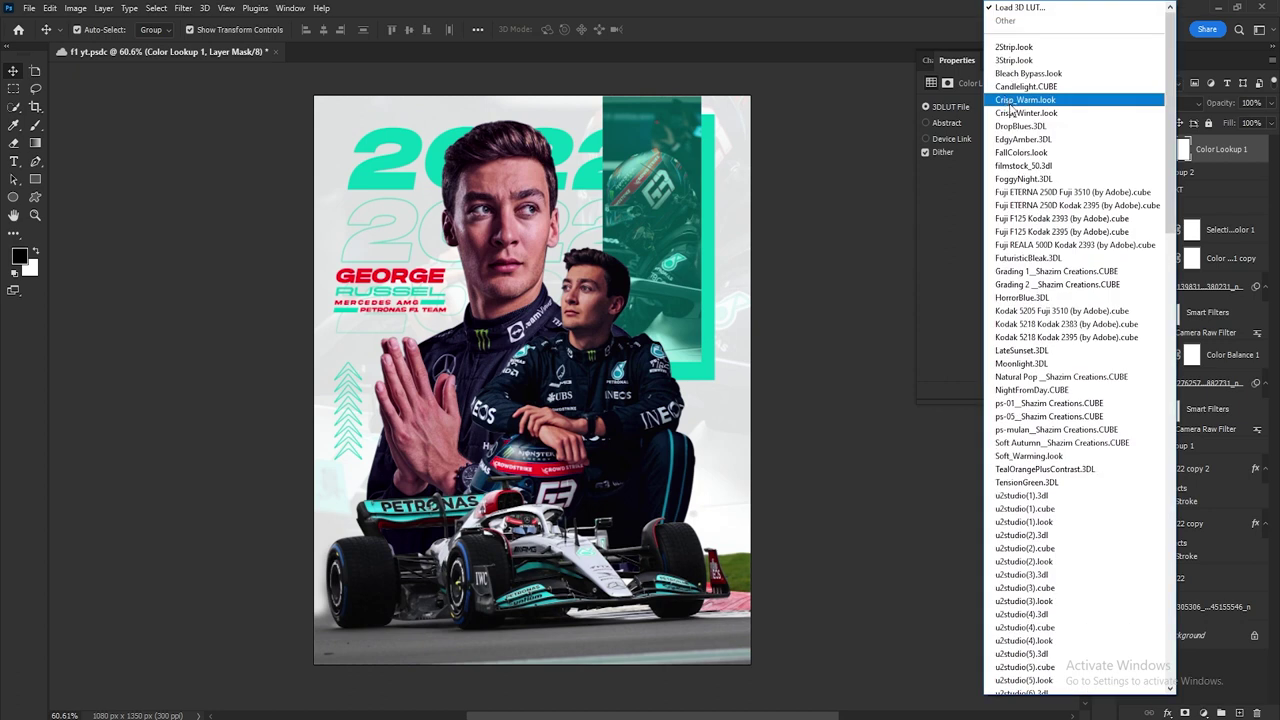
pyautogui.click(1068, 220)
pyautogui.click(1043, 107)
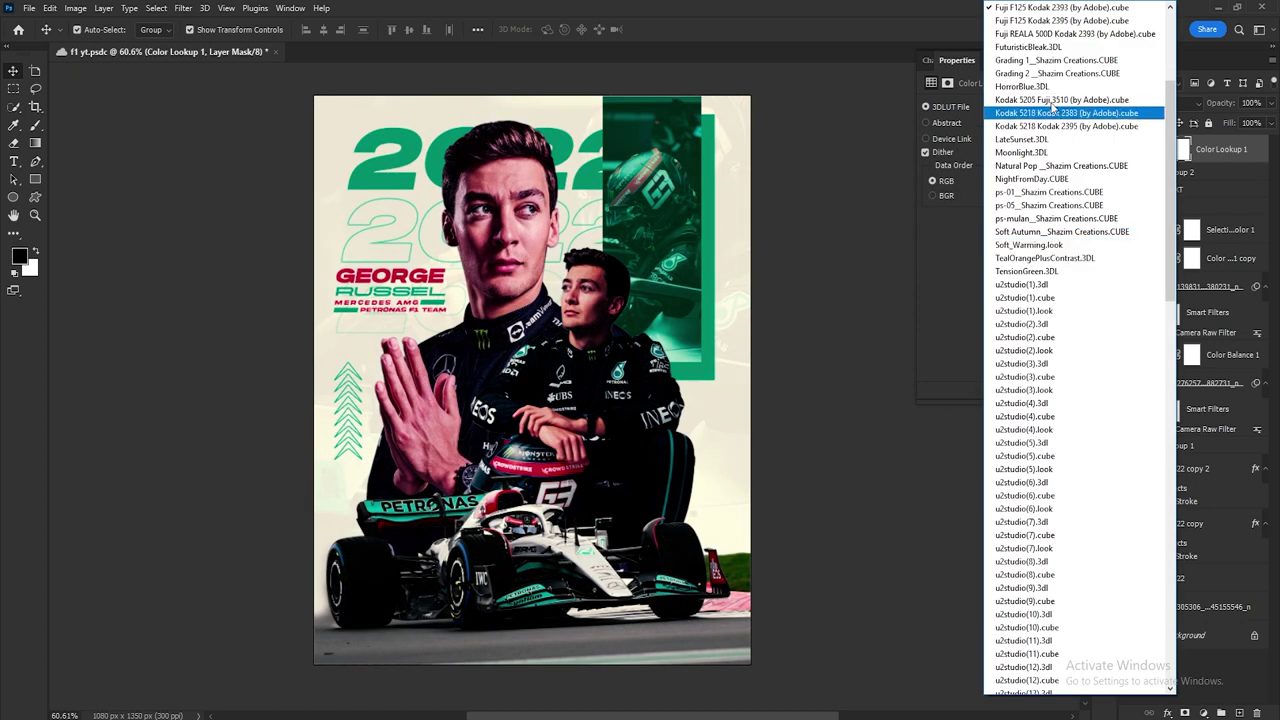
pyautogui.click(1038, 24)
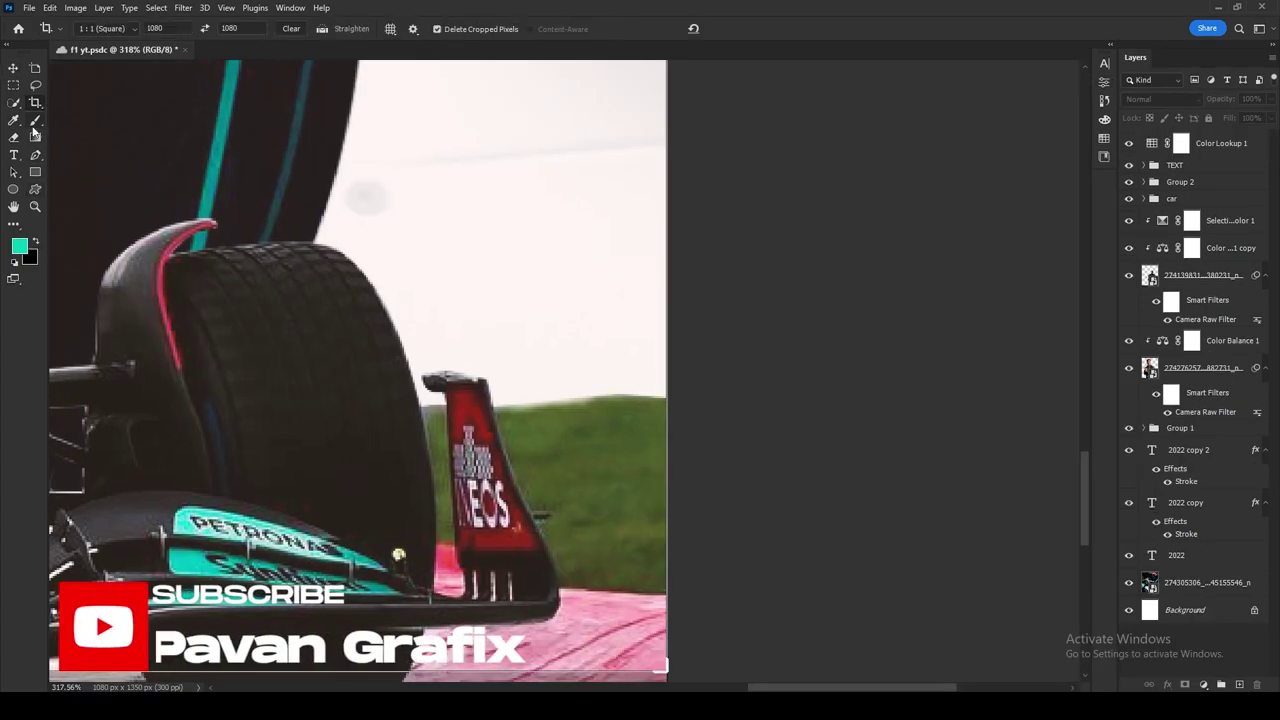
# Step: Expand the car group and add a new empty layer above Layer 1 copy
pyautogui.click(34, 122)
pyautogui.click(1146, 199)
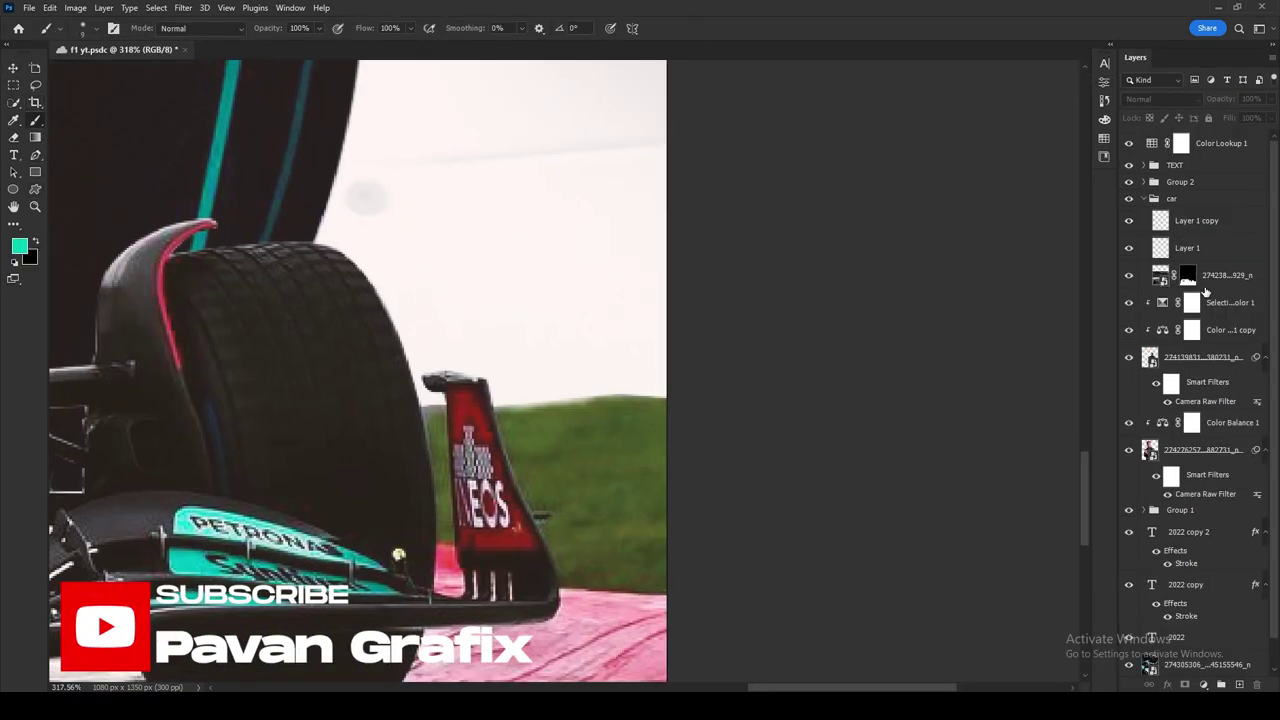
pyautogui.click(1187, 275)
pyautogui.scroll(1, 446, 455)
pyautogui.scroll(3, 446, 455)
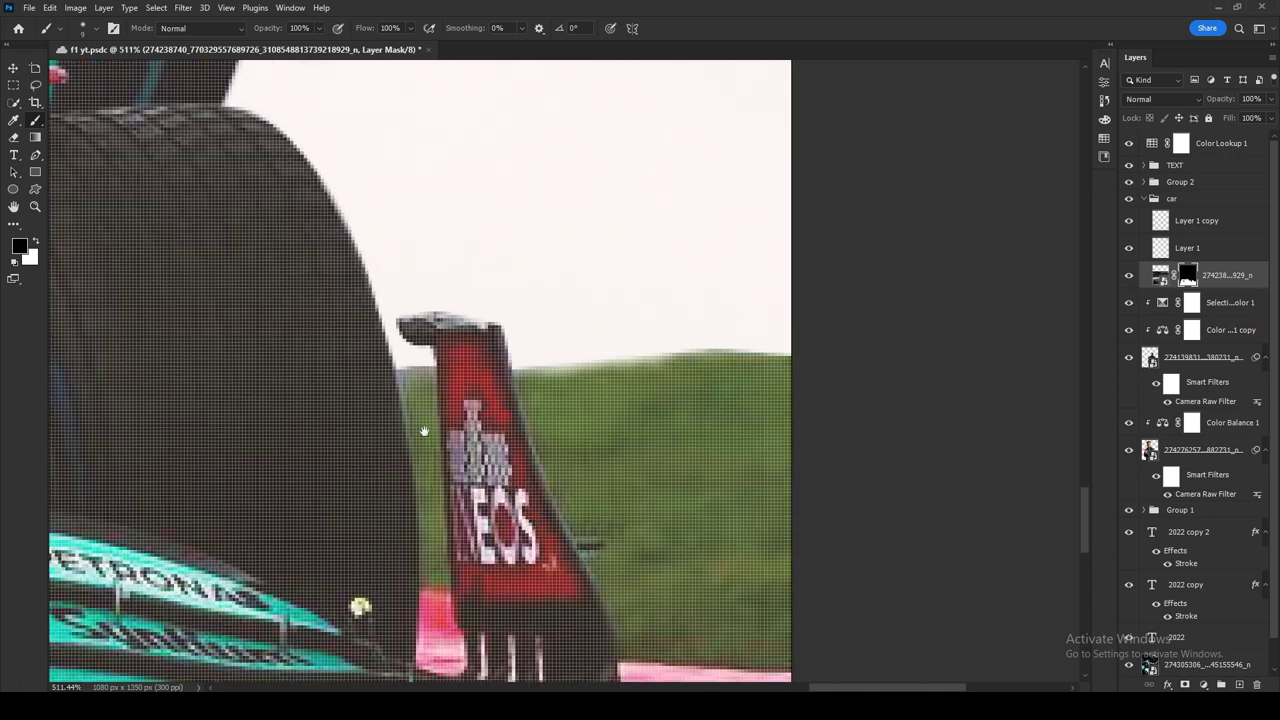
pyautogui.click(1192, 222)
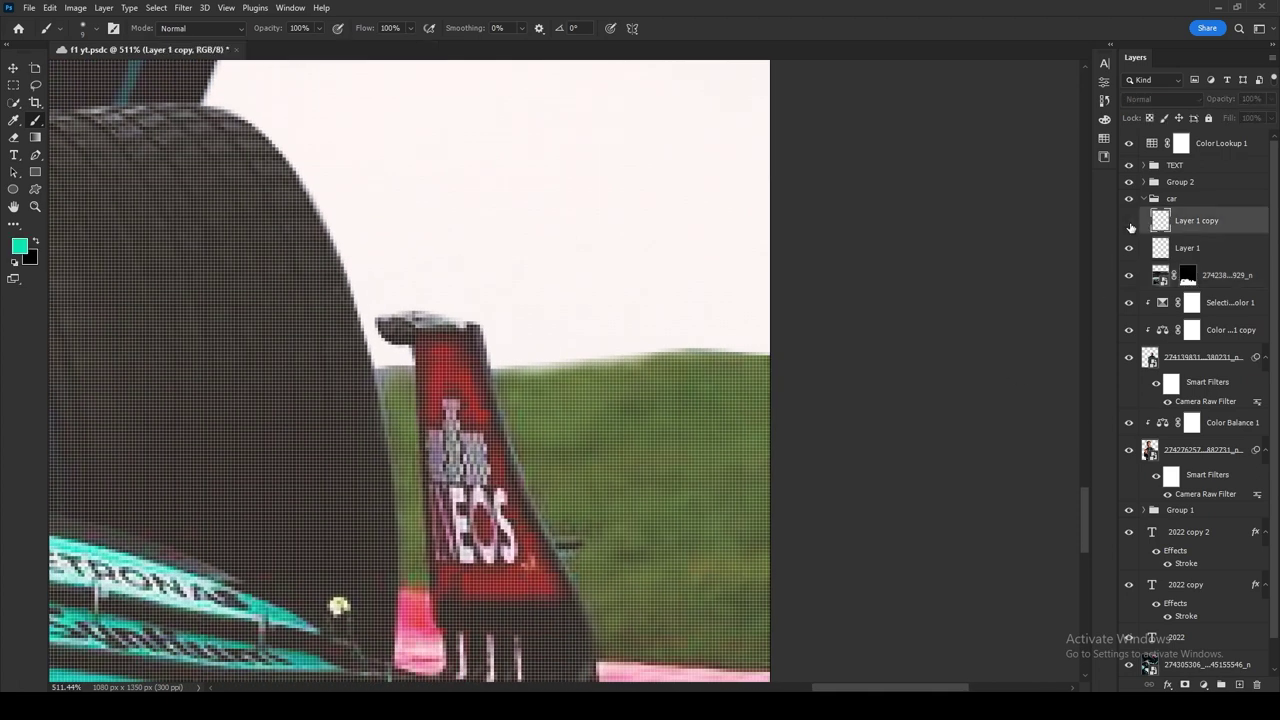
pyautogui.hotkey('ctrl', 'shift', 'alt', 'n')
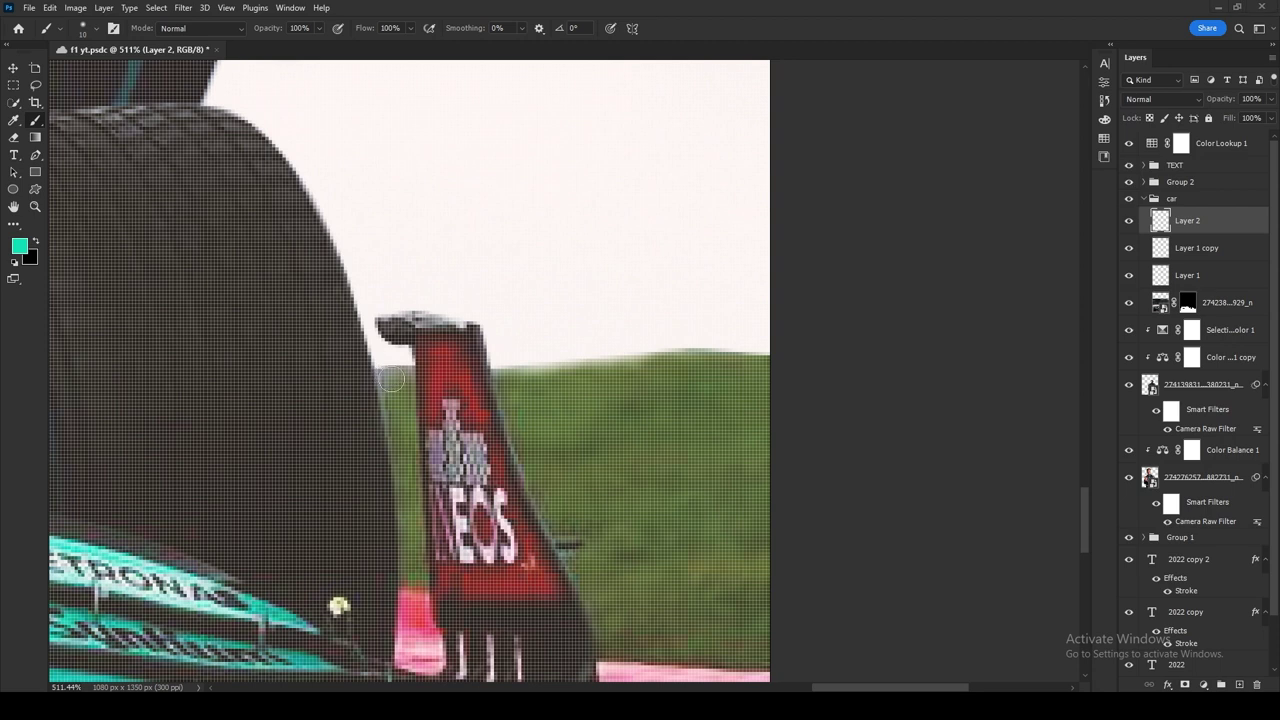
# Step: Paint white at 38% opacity over the grass around the wing and tyre
pyautogui.click(38, 242)
pyautogui.click(409, 29)
pyautogui.click(319, 28)
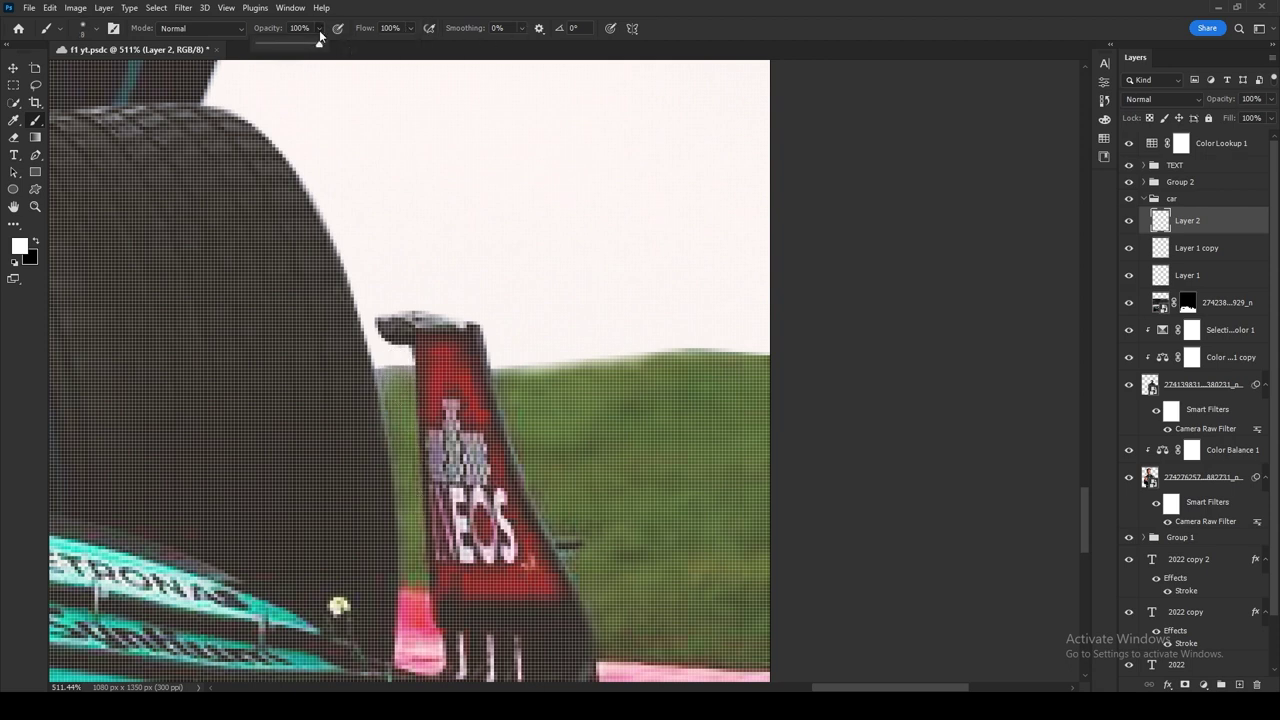
pyautogui.moveTo(325, 46); pyautogui.dragTo(280, 46)
pyautogui.moveTo(390, 375); pyautogui.dragTo(411, 572)
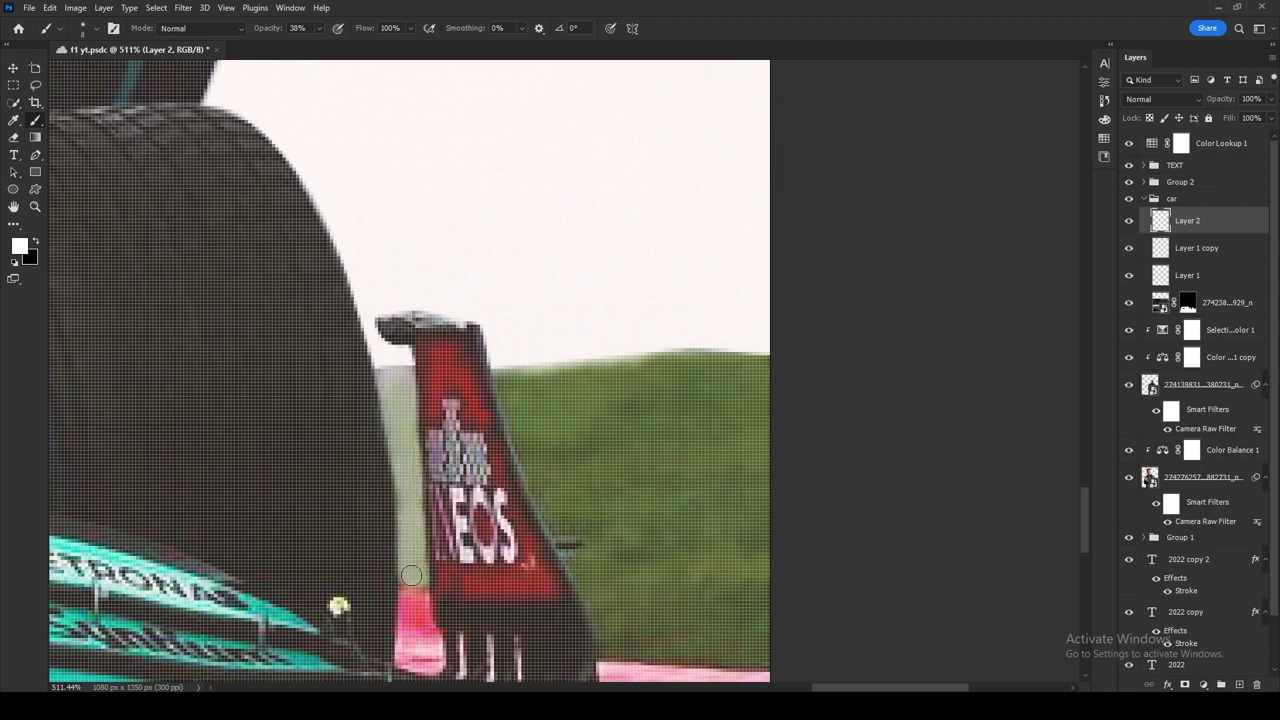
pyautogui.moveTo(508, 392)
pyautogui.mouseDown()
pyautogui.moveTo(586, 545)
pyautogui.moveTo(760, 632)
pyautogui.moveTo(715, 430)
pyautogui.moveTo(558, 405)
pyautogui.moveTo(700, 366)
pyautogui.moveTo(652, 598)
pyautogui.moveTo(716, 529)
pyautogui.moveTo(623, 466)
pyautogui.moveTo(669, 611)
pyautogui.moveTo(760, 600)
pyautogui.mouseUp()
pyautogui.moveTo(390, 387); pyautogui.dragTo(428, 580)
# Step: Paint white at 38% opacity over the last green grass beside the INEOS wing endplate
pyautogui.moveTo(555, 519); pyautogui.dragTo(515, 385)
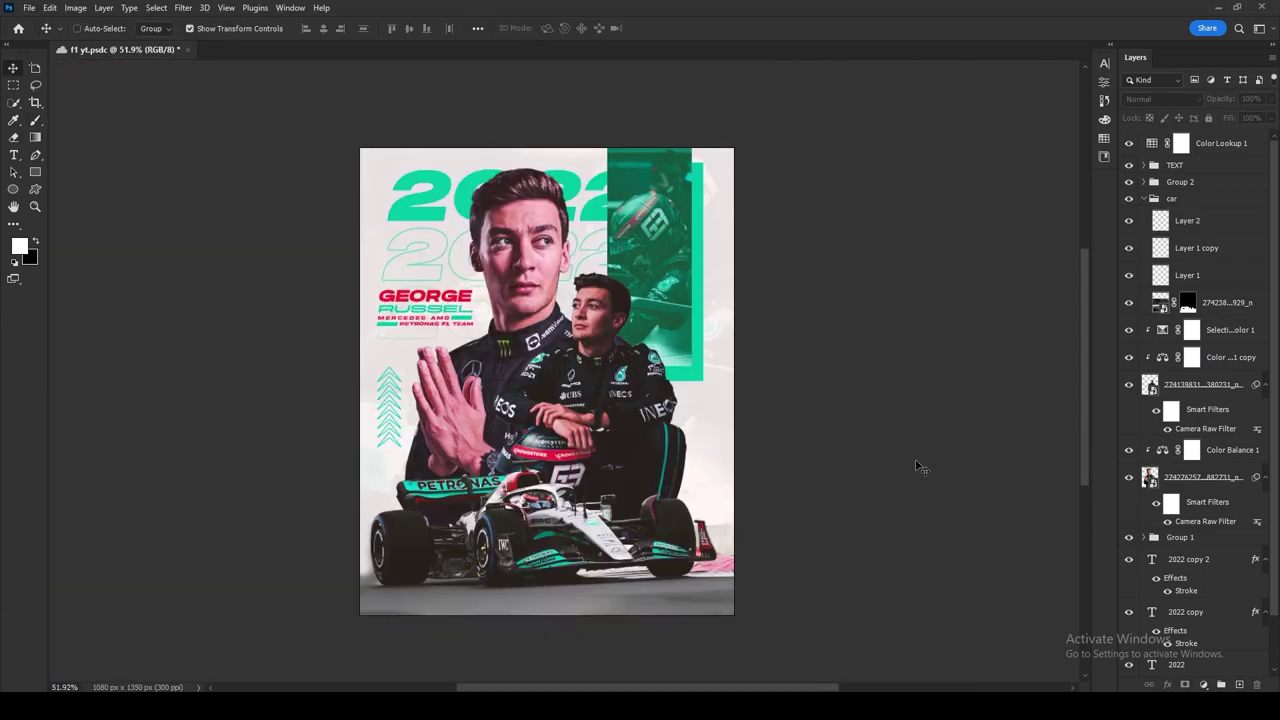